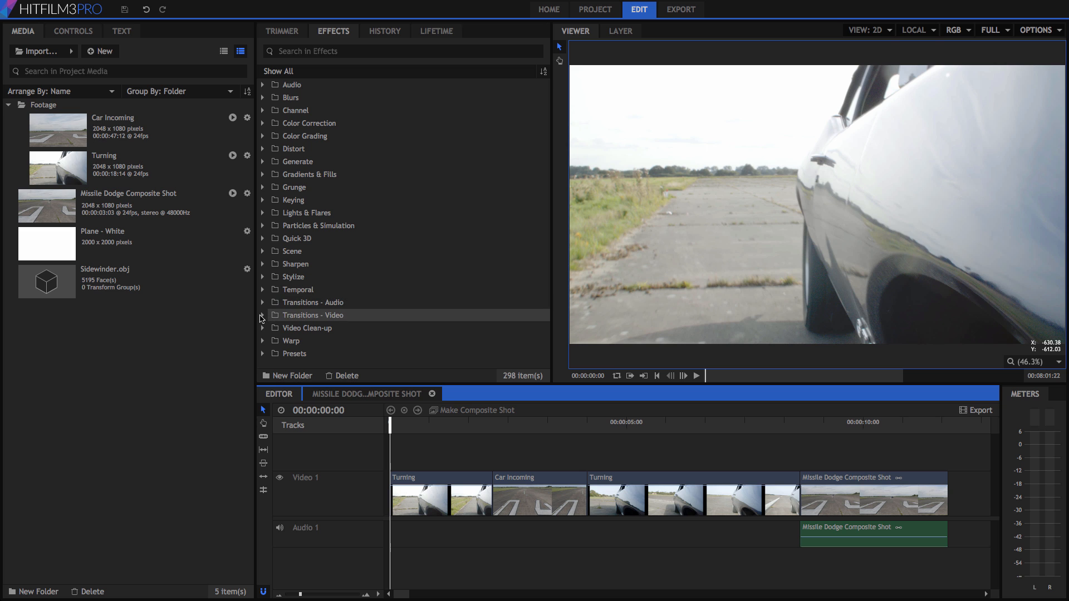
# Browse the effects in the Particles & Simulation, Color Correction and Transitions - Video folders.
pyautogui.click(263, 226)
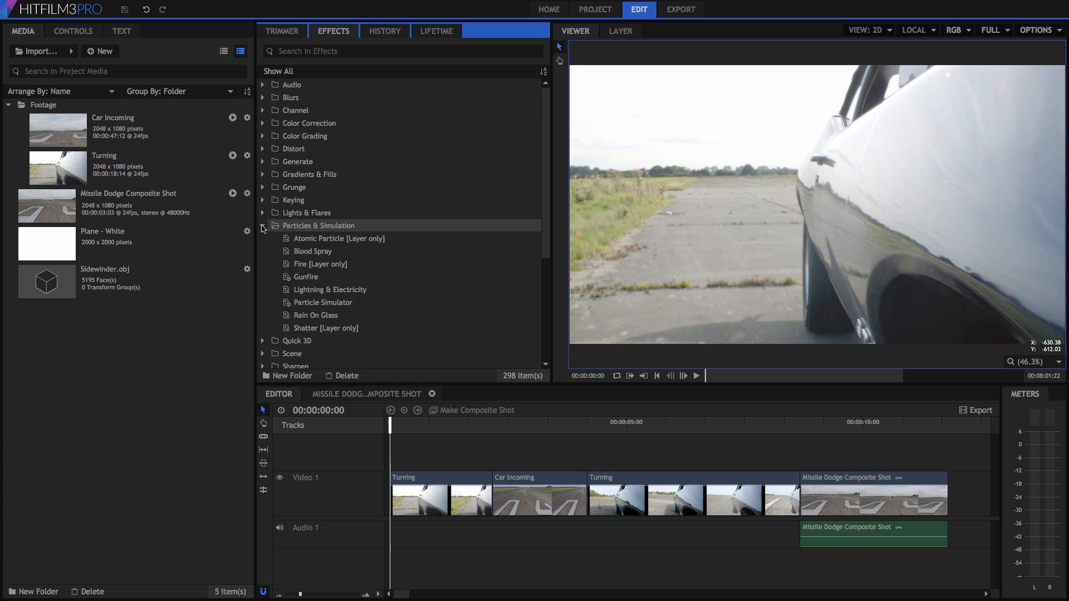
pyautogui.click(263, 123)
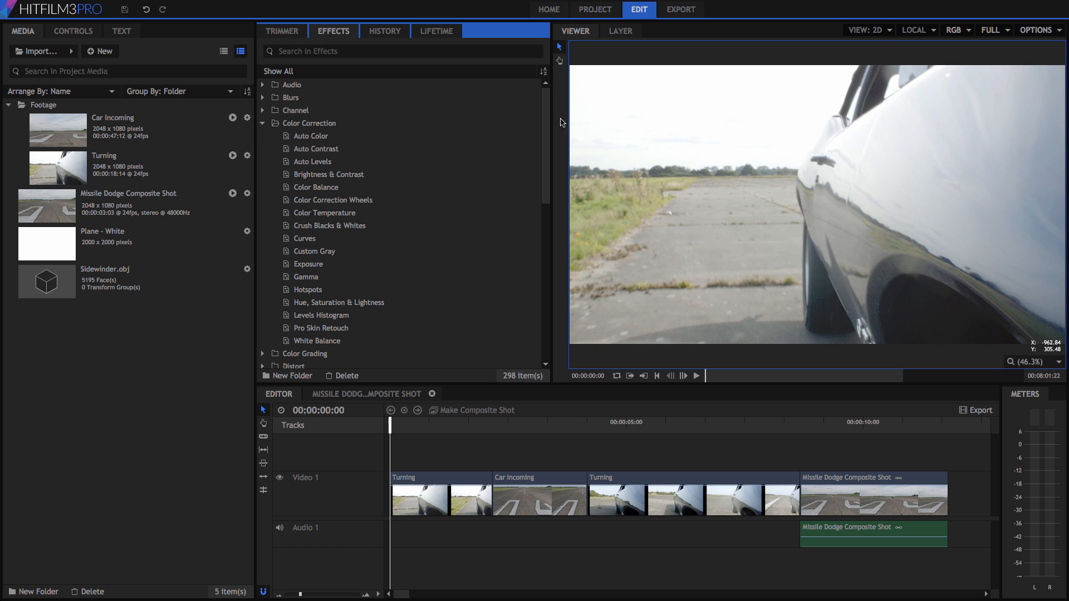
pyautogui.moveTo(545, 122); pyautogui.dragTo(551, 100)
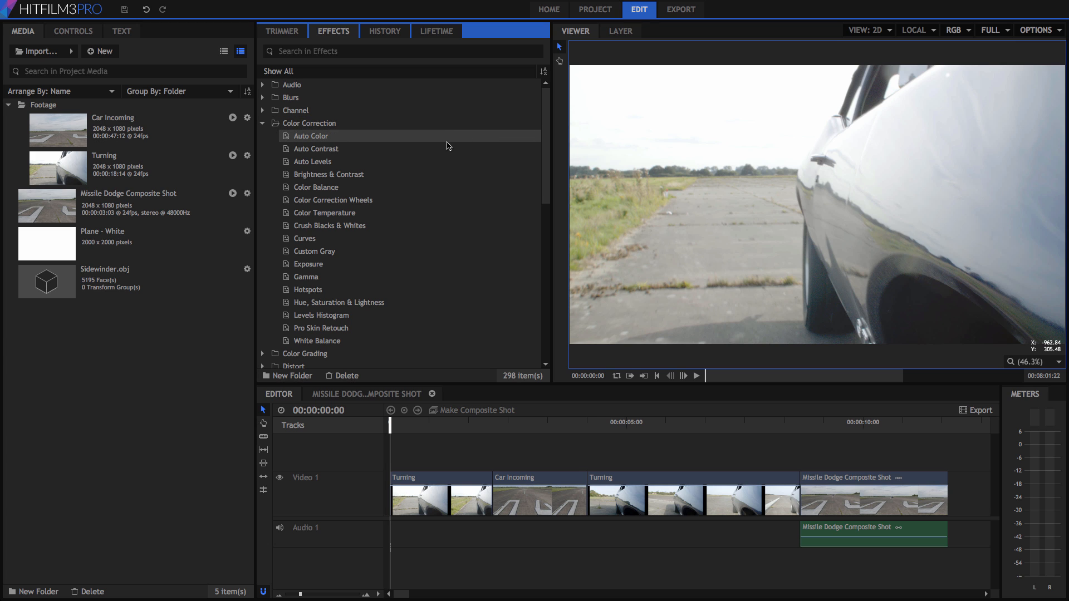
pyautogui.click(315, 176)
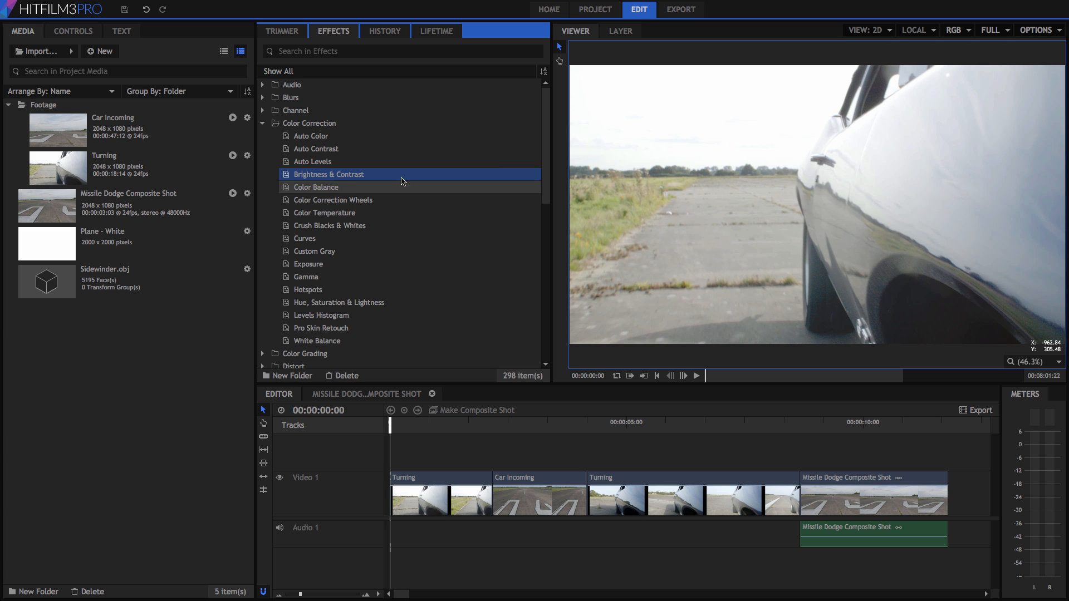
pyautogui.moveTo(543, 148); pyautogui.dragTo(543, 270)
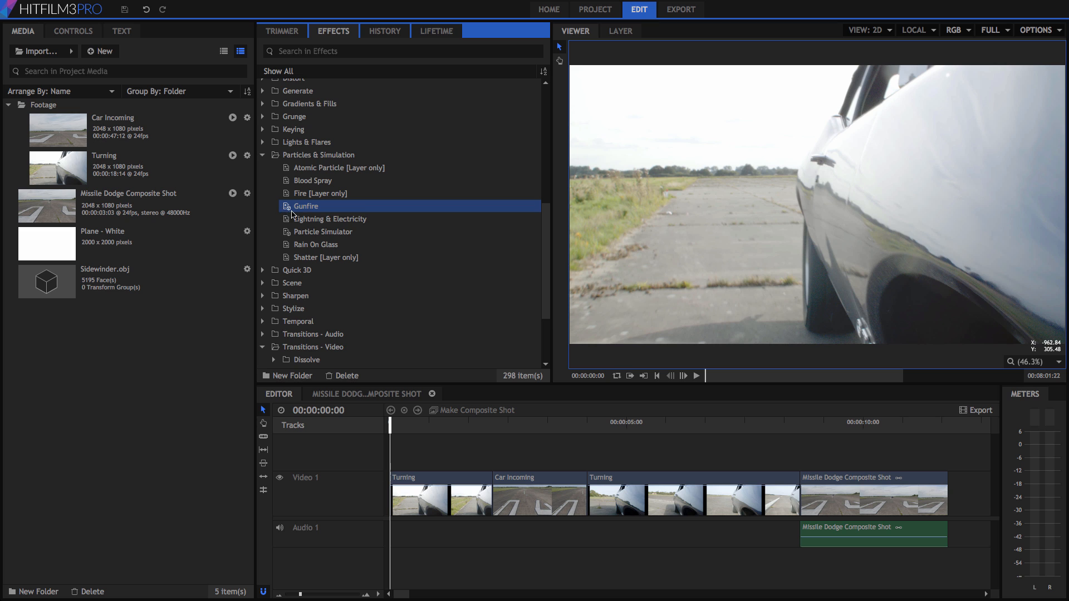
pyautogui.scroll(-3, 334, 262)
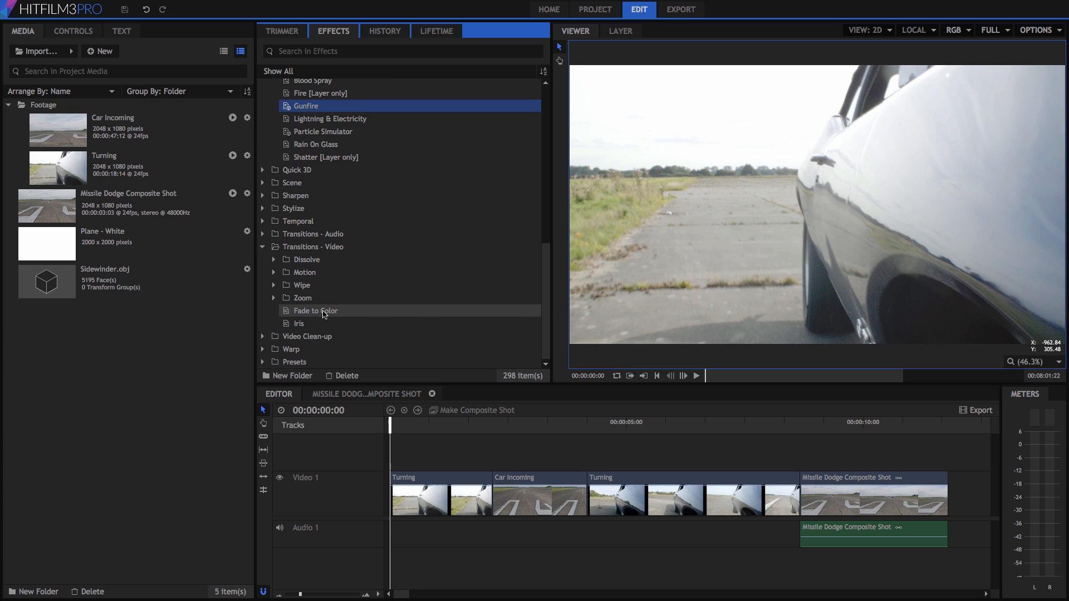
pyautogui.click(303, 315)
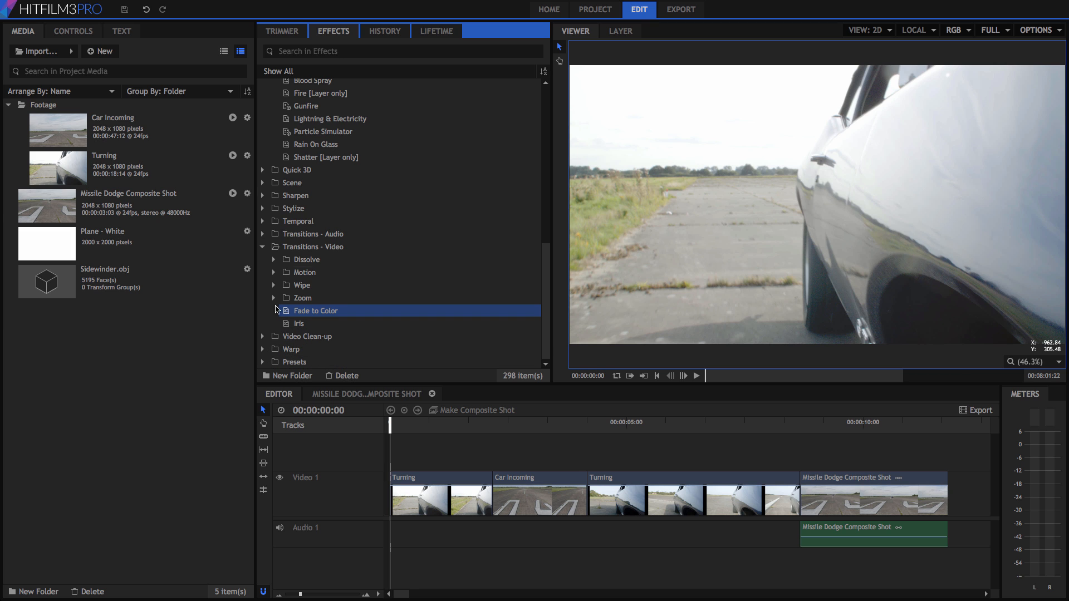
# Collapse the Transitions - Video, Particles & Simulation and Color Correction effect folders.
pyautogui.click(263, 247)
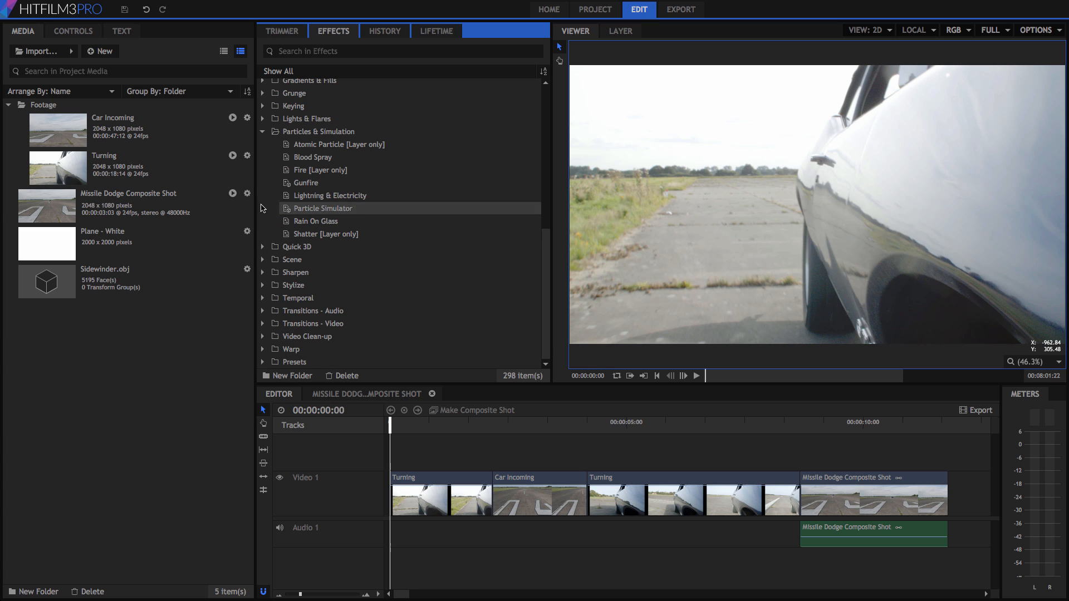
pyautogui.click(262, 131)
pyautogui.scroll(6, 264, 128)
pyautogui.click(263, 123)
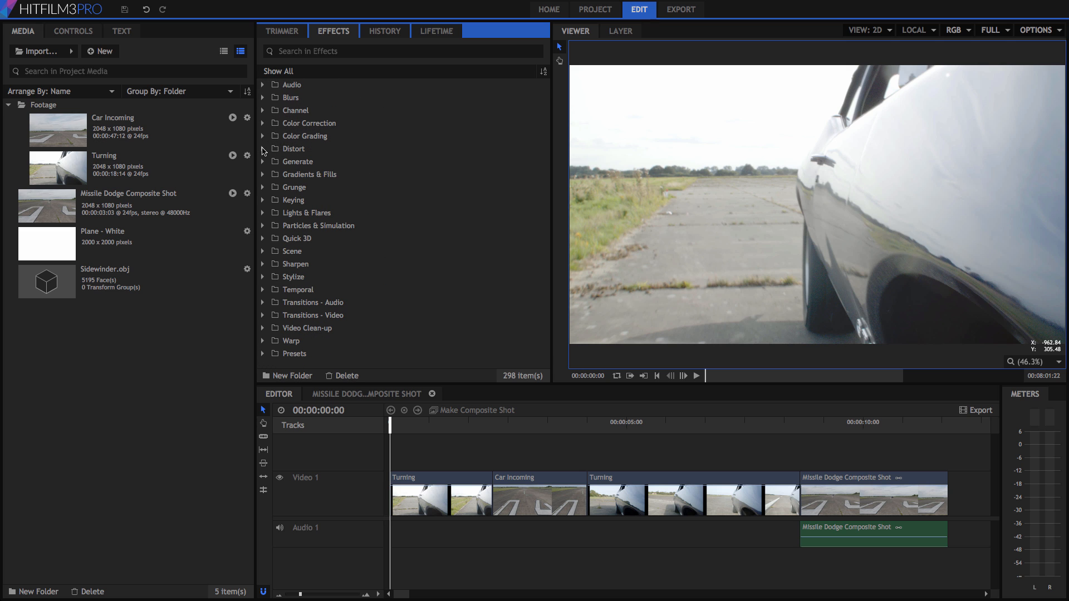
# Look through the Distort, Generate and Gradients & Fills effect folders, closing each one again.
pyautogui.click(262, 149)
pyautogui.click(263, 149)
pyautogui.click(263, 162)
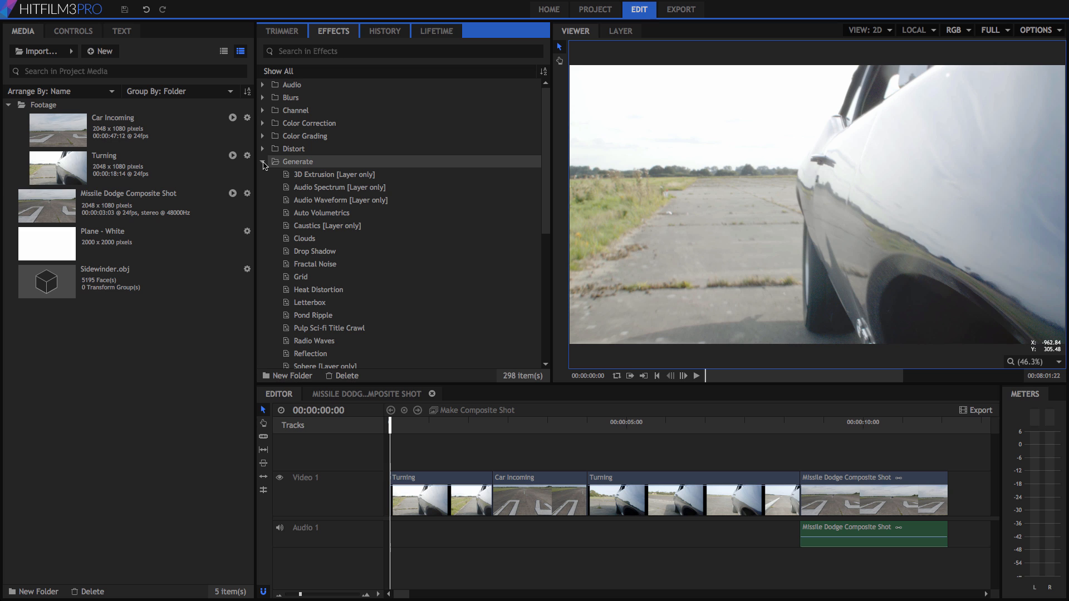
pyautogui.click(263, 162)
pyautogui.click(263, 175)
pyautogui.click(264, 175)
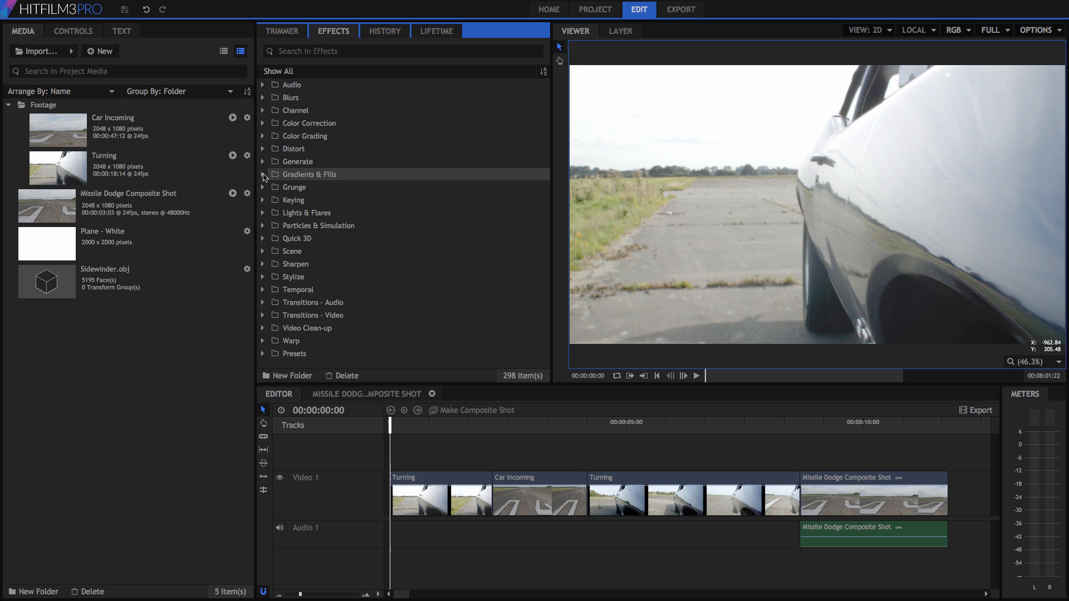
# Search the effects for "color" and clear the search.
pyautogui.click(324, 52)
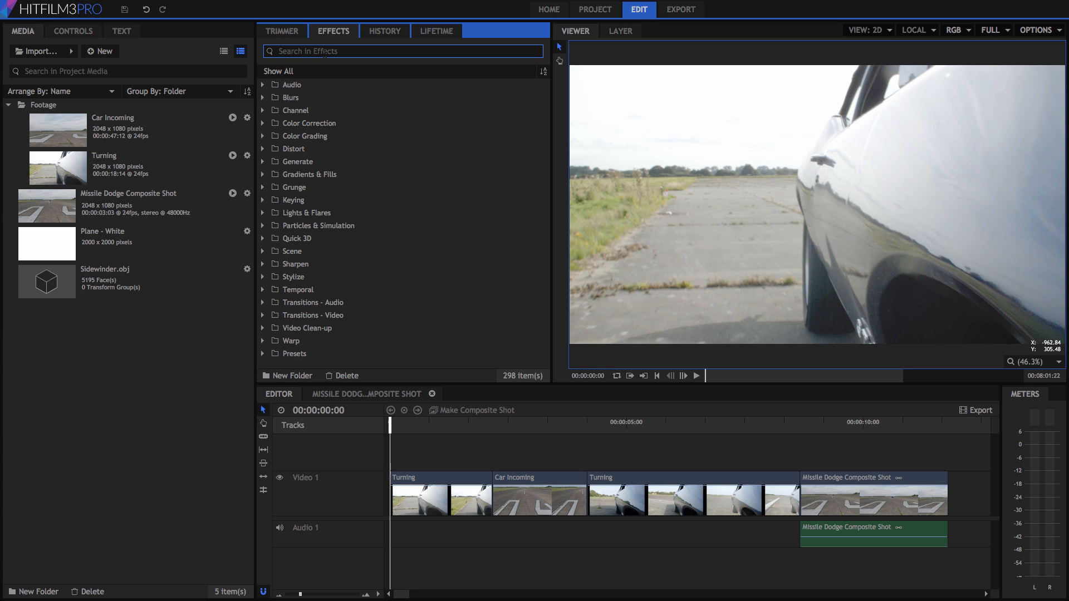
pyautogui.write('color')
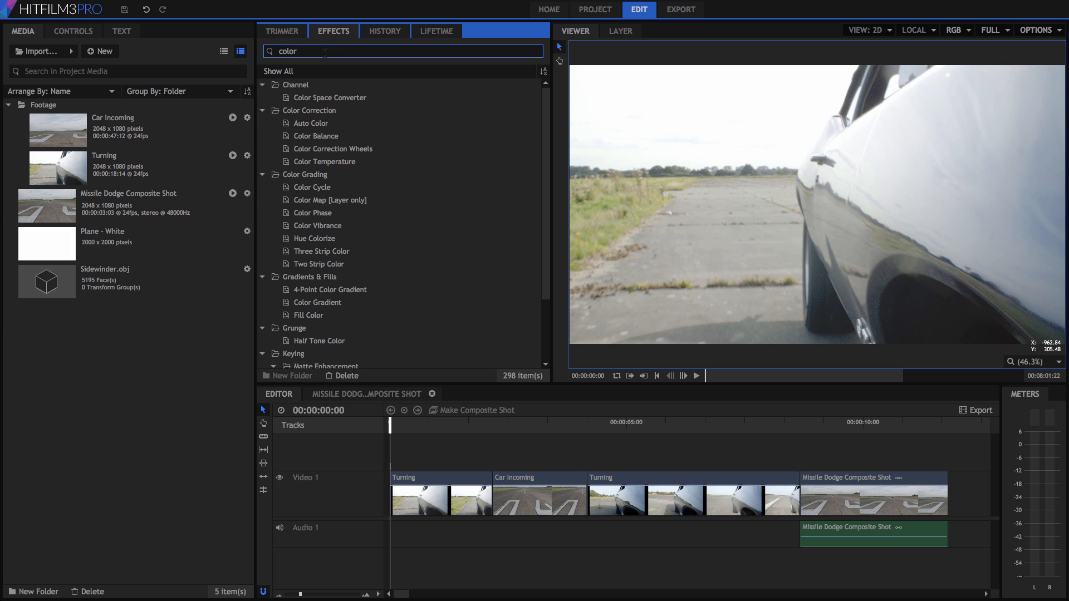
pyautogui.hotkey('ctrl', 'a')
pyautogui.press('BackSpace')
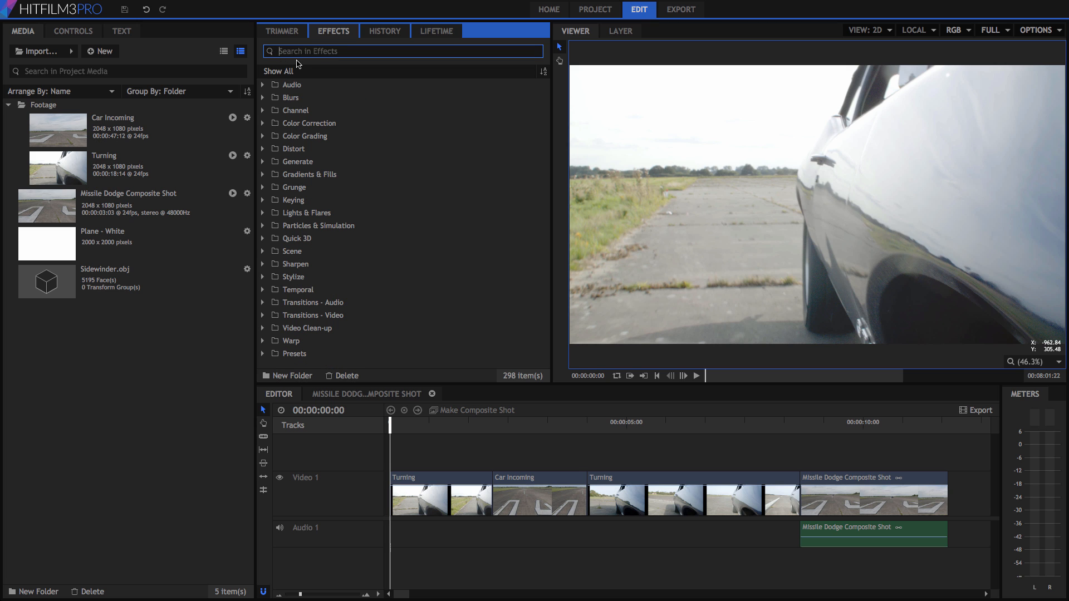
# Filter the effects to 3D Effects and expand the Particles & Simulation and Quick 3D folders.
pyautogui.click(309, 72)
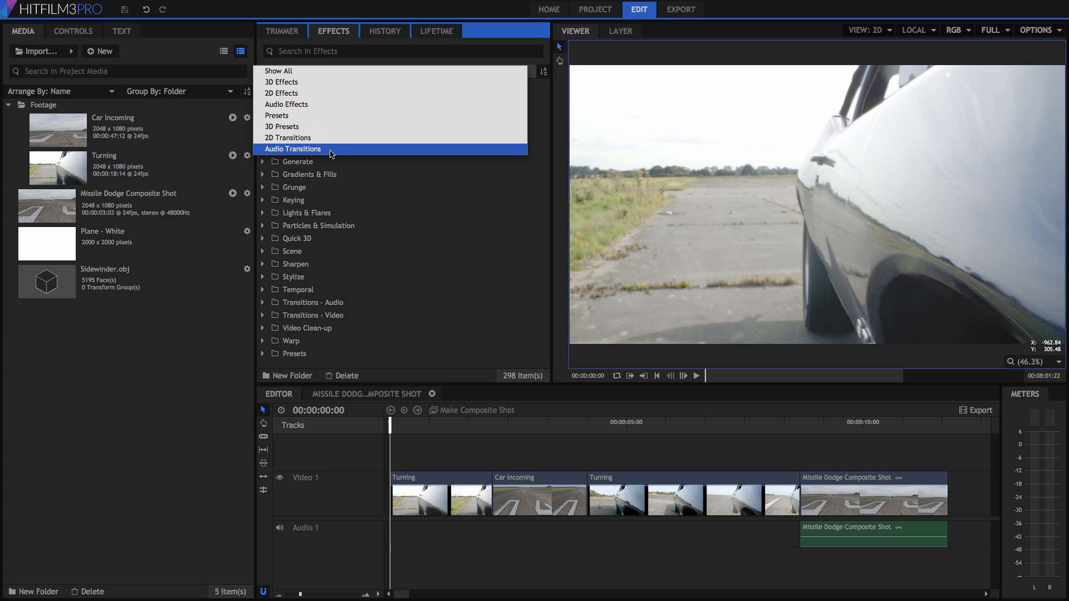
pyautogui.click(322, 84)
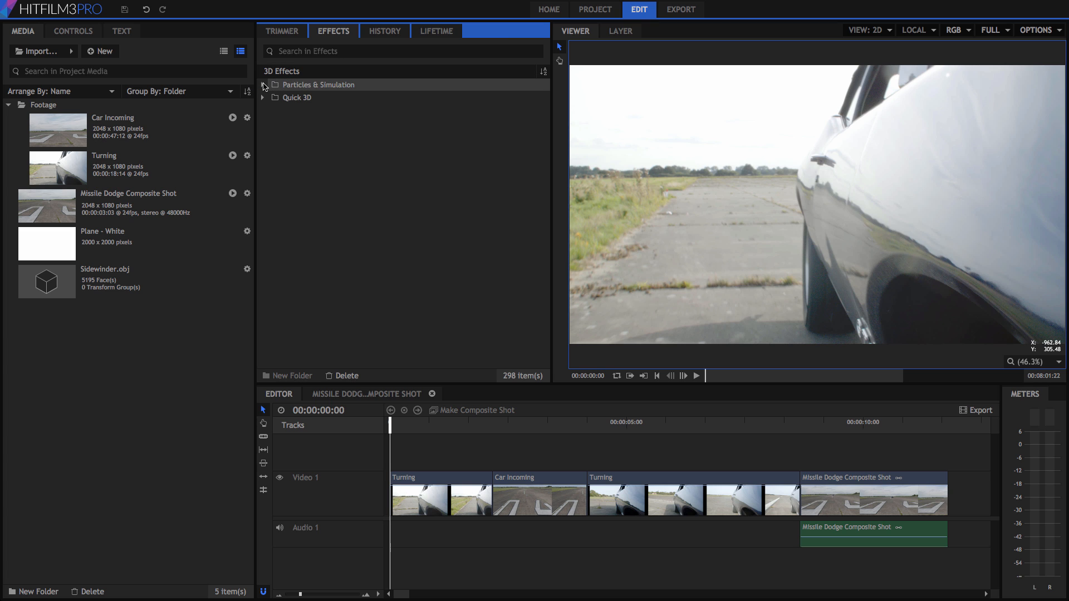
pyautogui.click(263, 85)
pyautogui.click(263, 123)
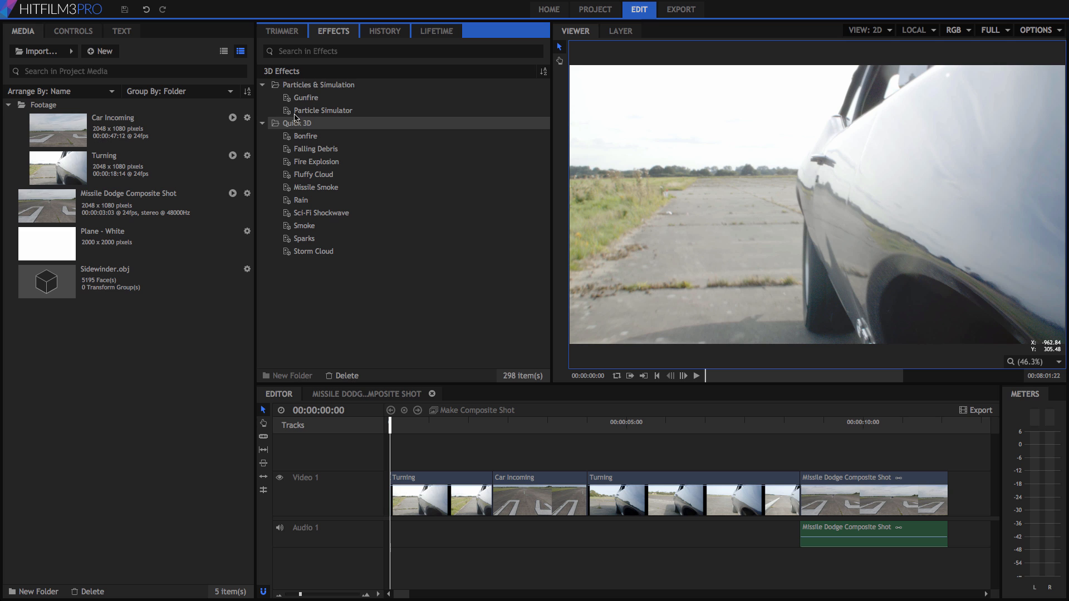
# Reset the effects filter to Show All and collapse the Particles & Simulation and Quick 3D folders.
pyautogui.click(290, 71)
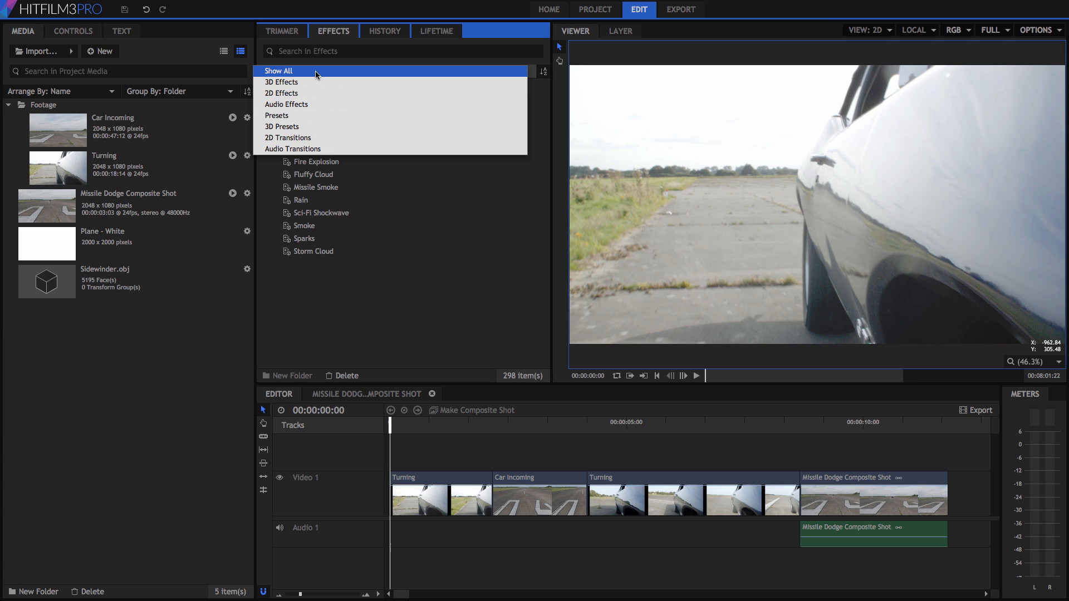
pyautogui.click(313, 72)
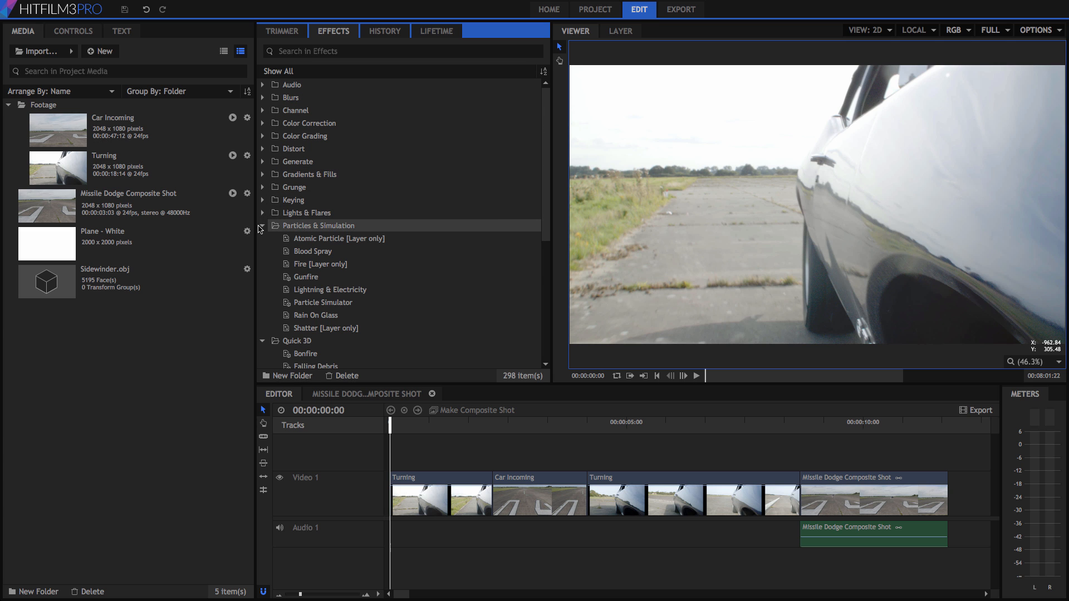
pyautogui.click(262, 225)
pyautogui.click(262, 238)
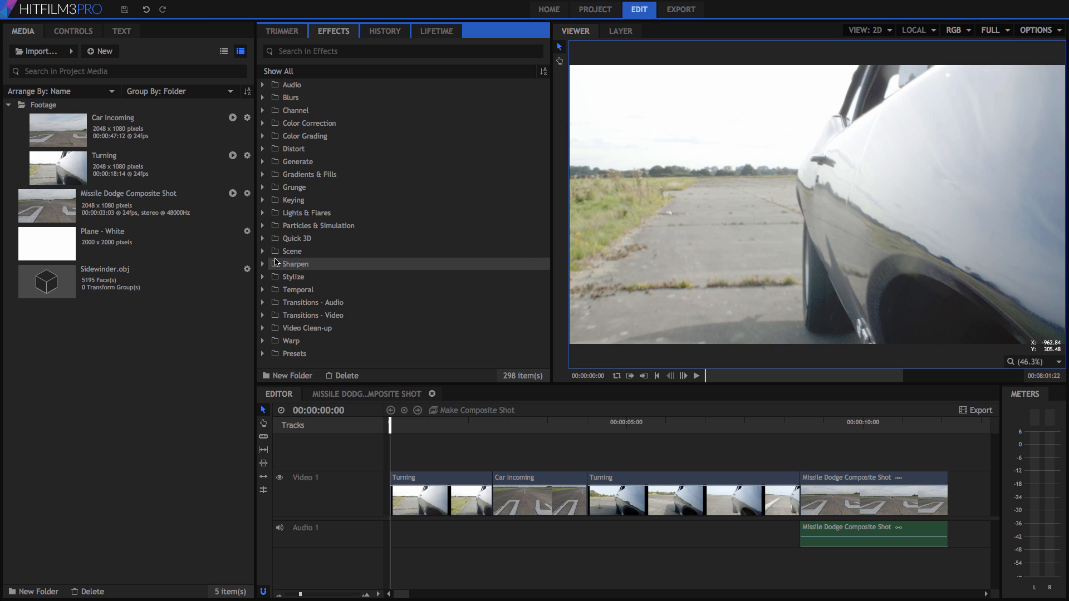
# Apply the Brightness & Contrast effect to the first Turning clip and set its Brightness to -20.
pyautogui.click(283, 395)
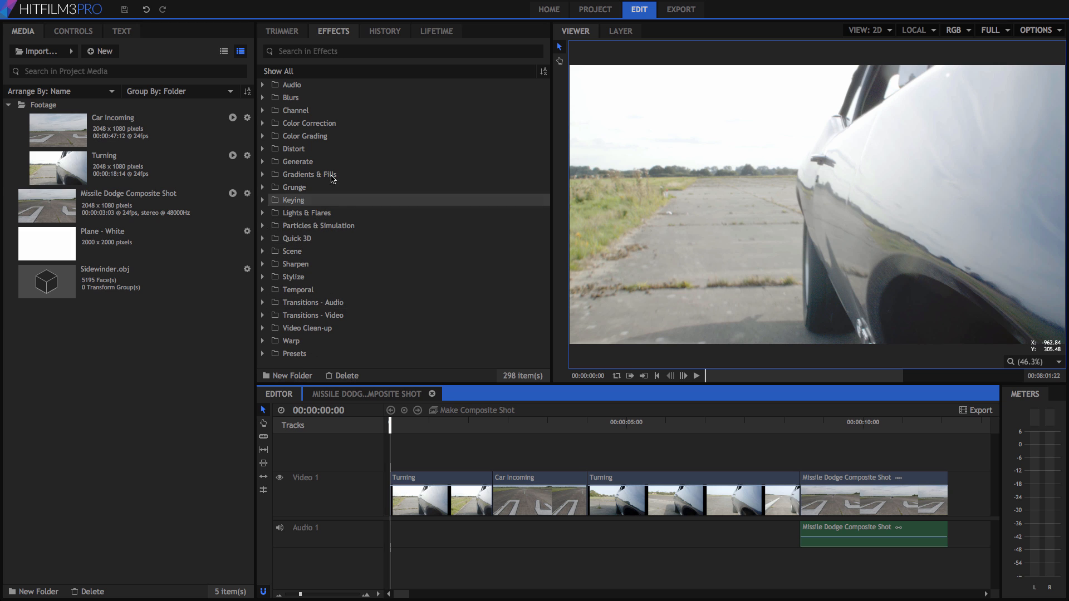
pyautogui.click(263, 124)
pyautogui.click(262, 123)
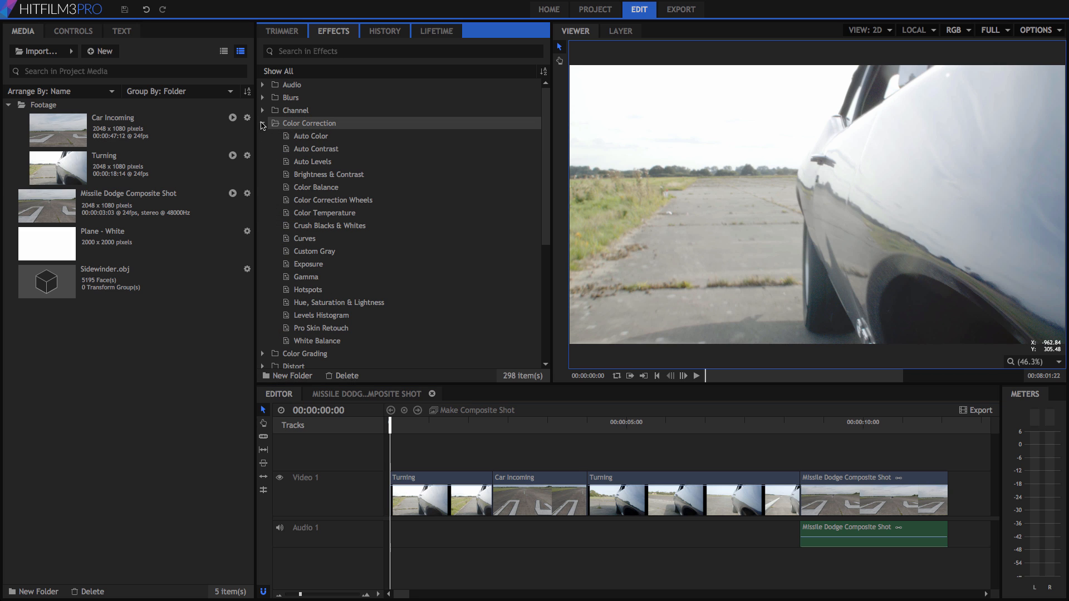
pyautogui.moveTo(310, 175); pyautogui.dragTo(432, 483)
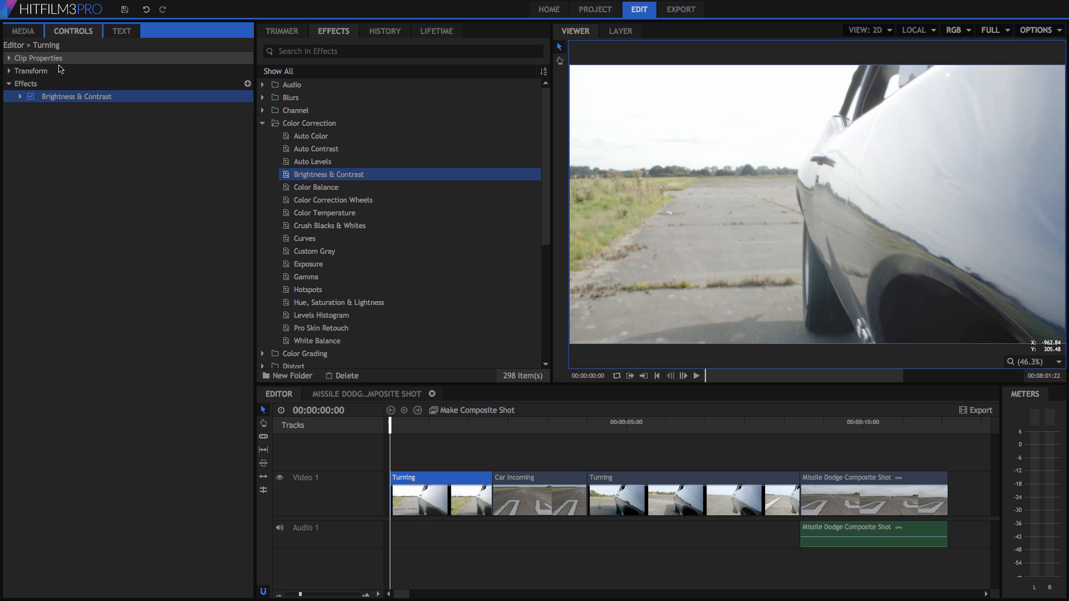
pyautogui.click(20, 96)
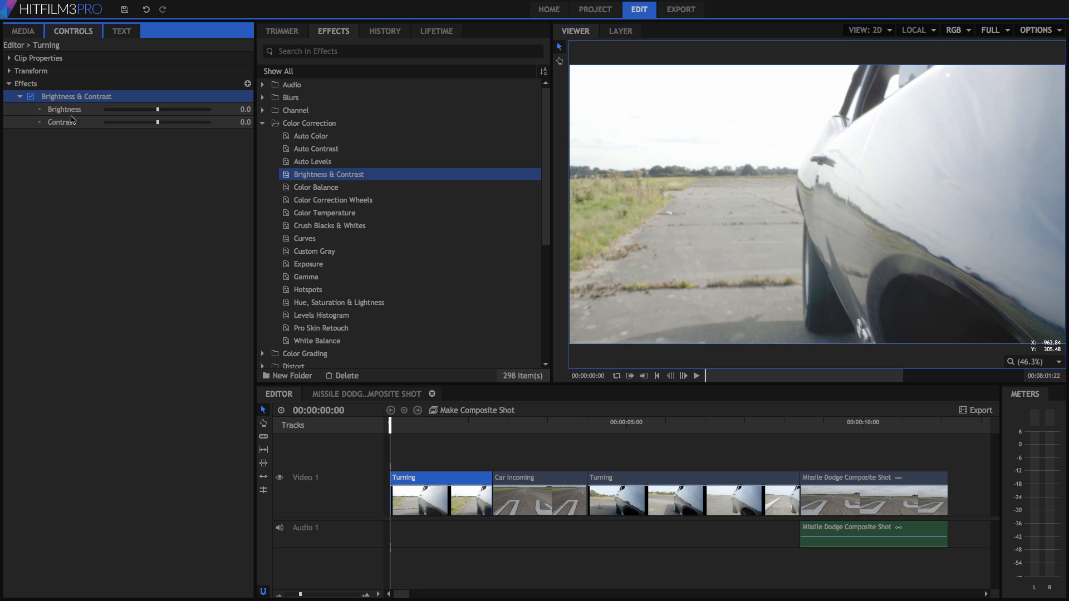
pyautogui.moveTo(158, 122)
pyautogui.mouseDown()
pyautogui.moveTo(123, 125)
pyautogui.moveTo(222, 124)
pyautogui.moveTo(158, 125)
pyautogui.moveTo(147, 113)
pyautogui.mouseUp()
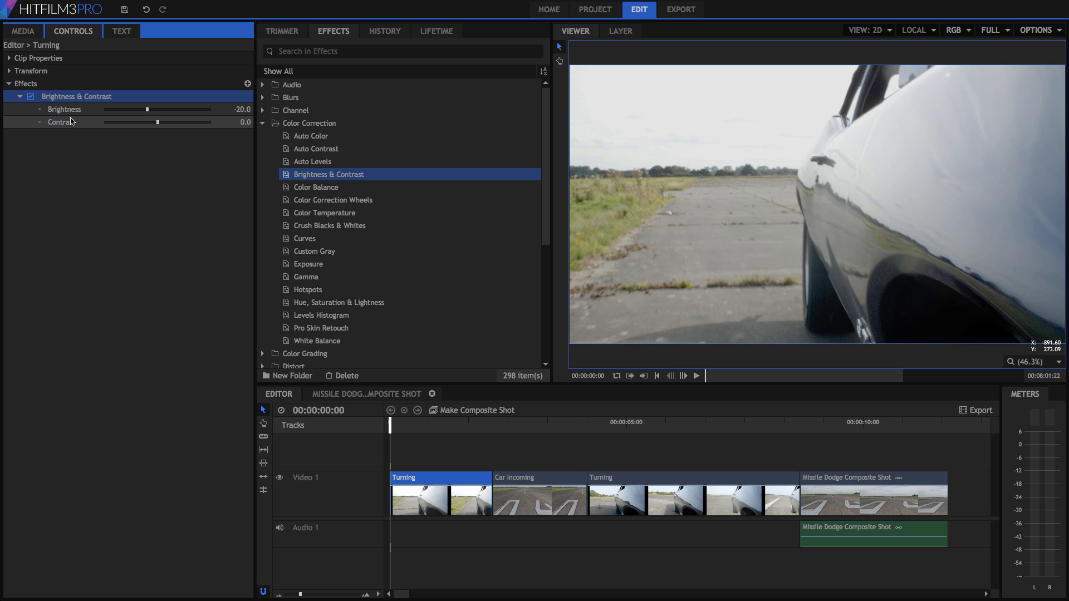
# Apply the Cine Style color grading effect to the first Turning clip and expand its Letter Box, Grain and Vignette settings.
pyautogui.click(262, 125)
pyautogui.click(263, 136)
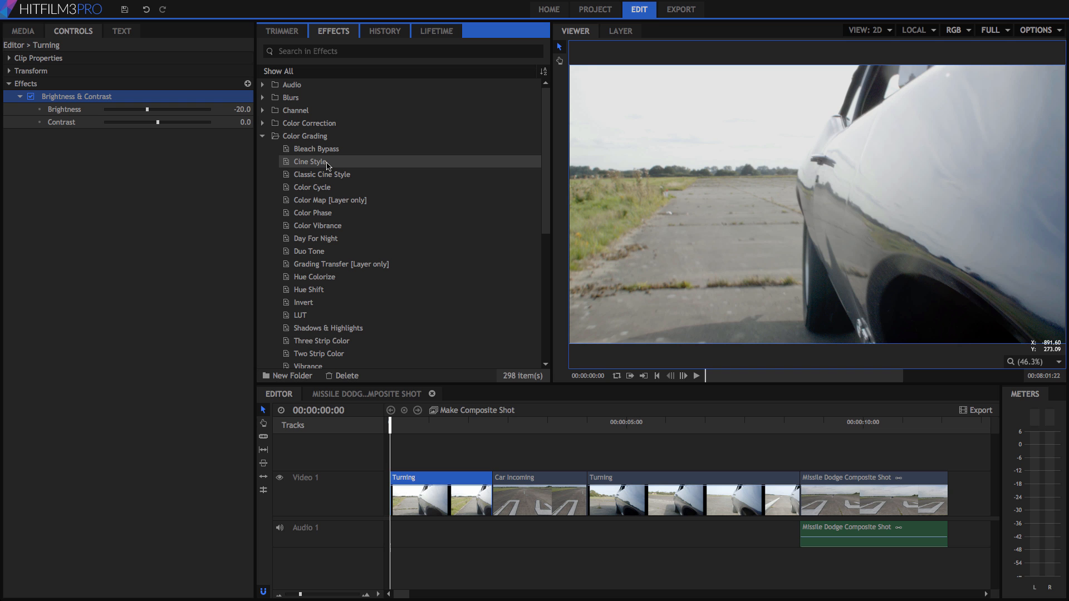
pyautogui.moveTo(327, 165); pyautogui.dragTo(442, 482)
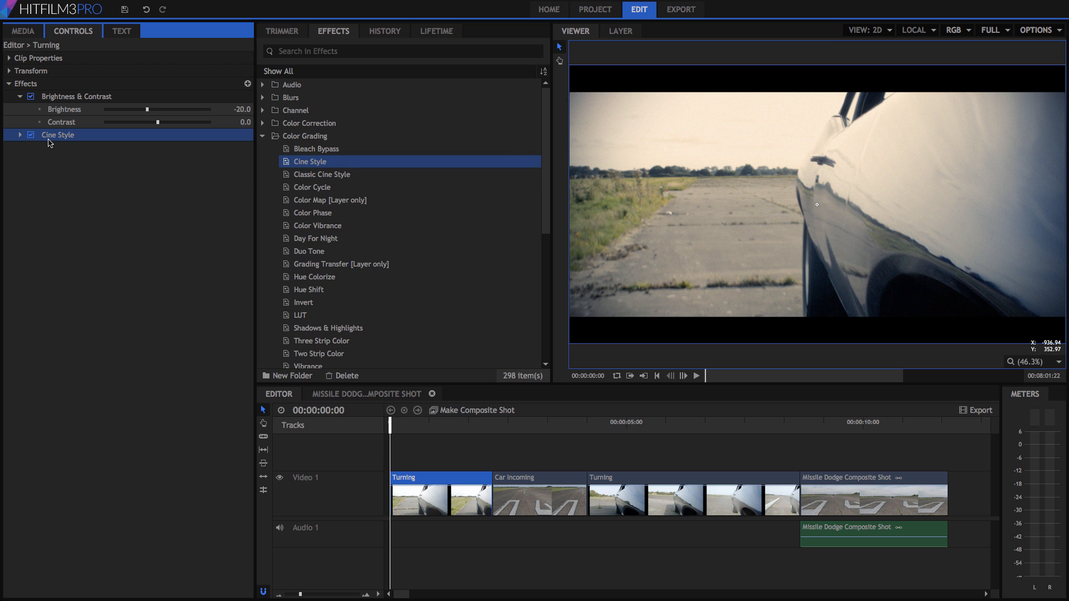
pyautogui.click(20, 135)
pyautogui.click(31, 251)
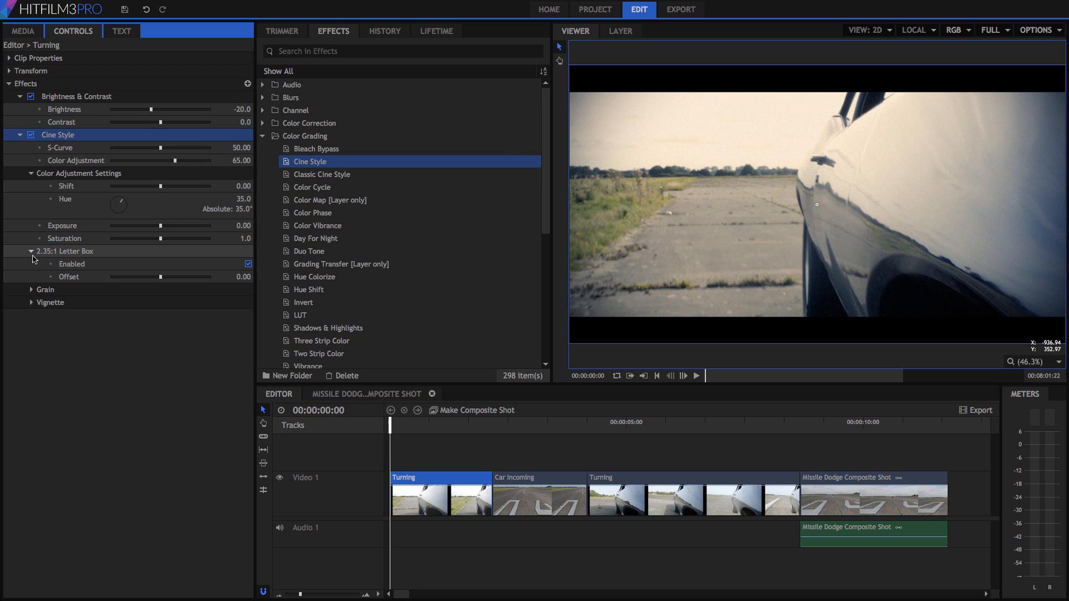
pyautogui.click(32, 290)
pyautogui.click(31, 366)
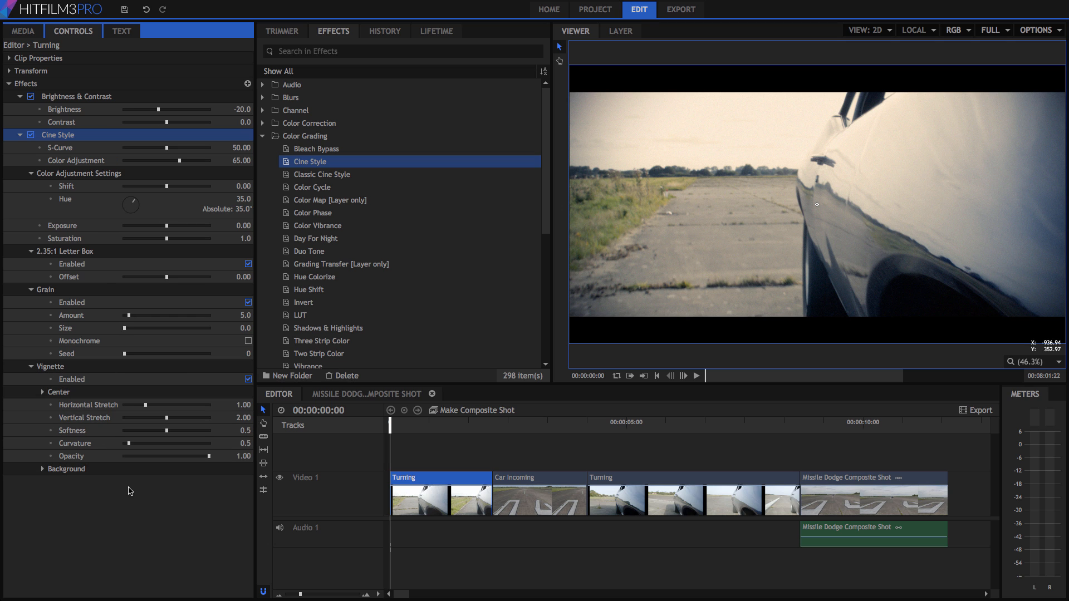
pyautogui.moveTo(158, 110)
pyautogui.mouseDown()
pyautogui.moveTo(171, 111)
pyautogui.moveTo(159, 111)
pyautogui.mouseUp()
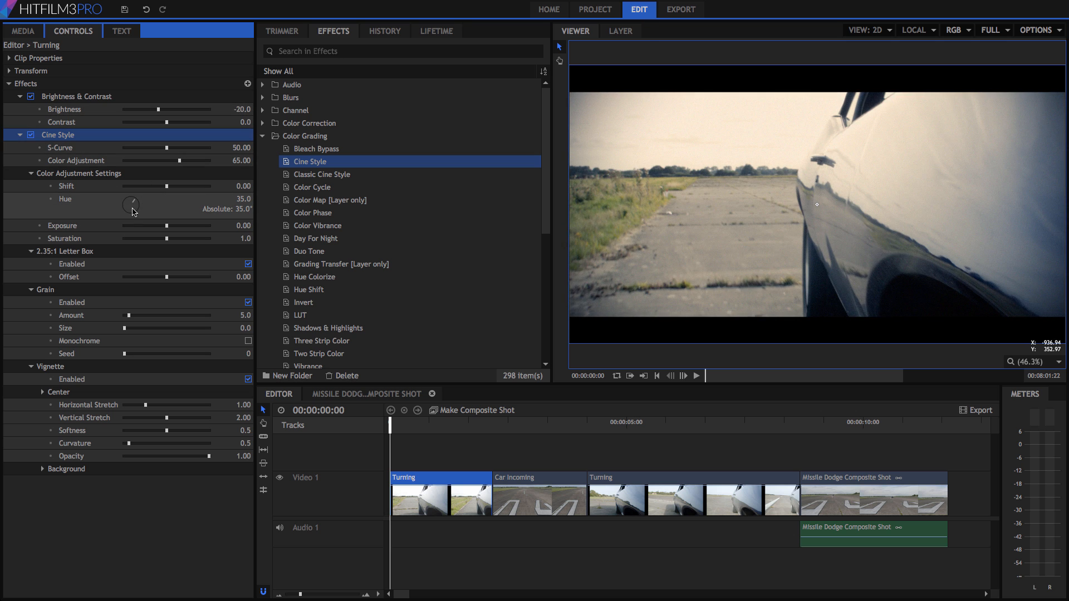
# Set the Cine Style effect's Hue to about 142° and its Saturation to 1.3.
pyautogui.moveTo(135, 210); pyautogui.dragTo(142, 238)
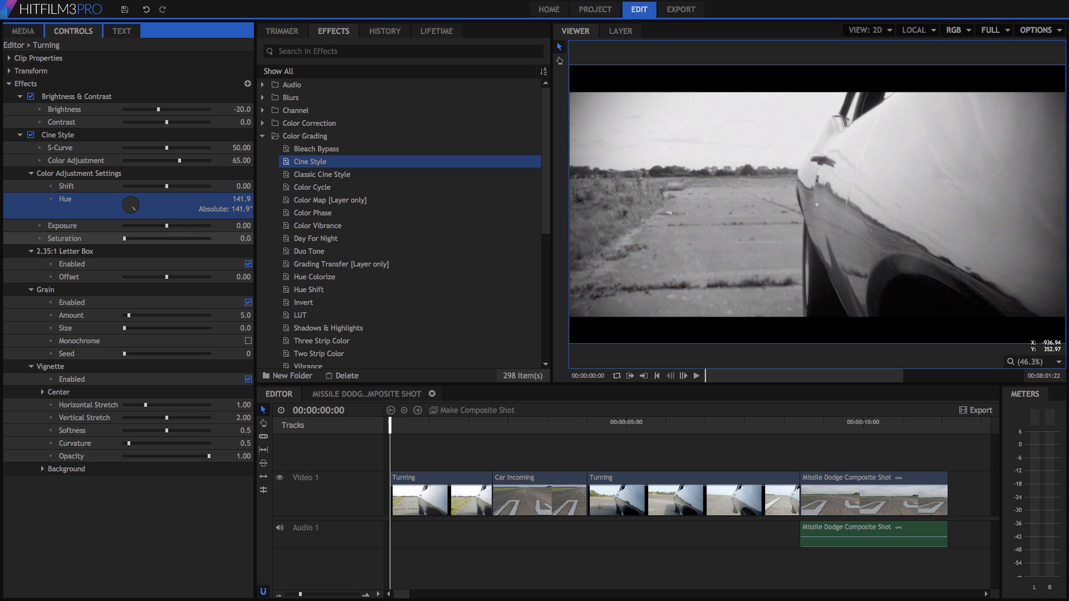
pyautogui.click(243, 238)
pyautogui.write('1.')
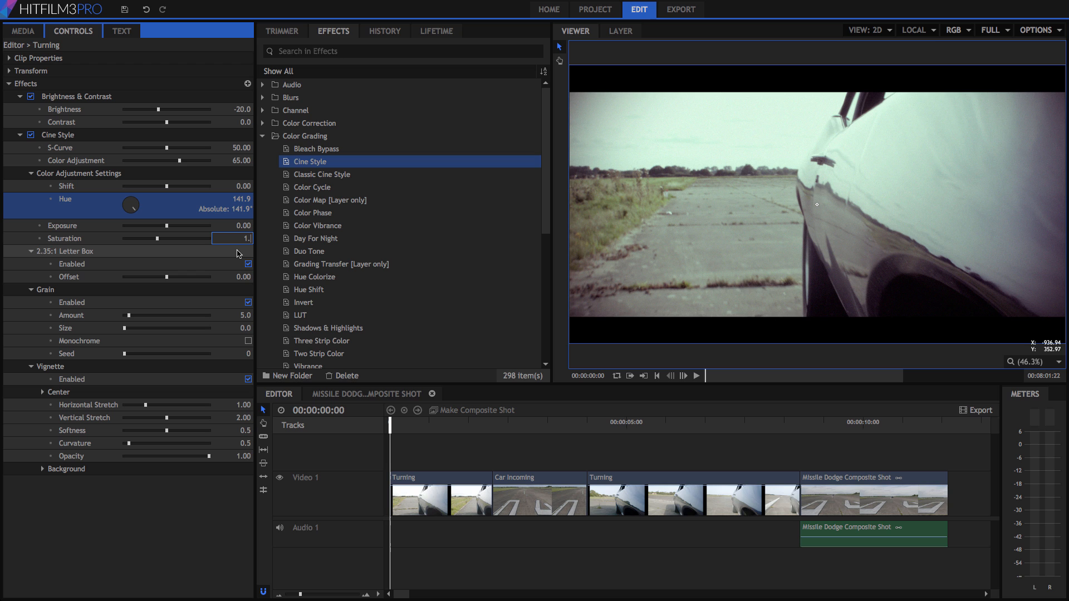
pyautogui.write('3')
pyautogui.press('Return')
# Set Cine Style's Color Adjustment to 65 and disable its 2.35:1 Letter Box.
pyautogui.click(234, 161)
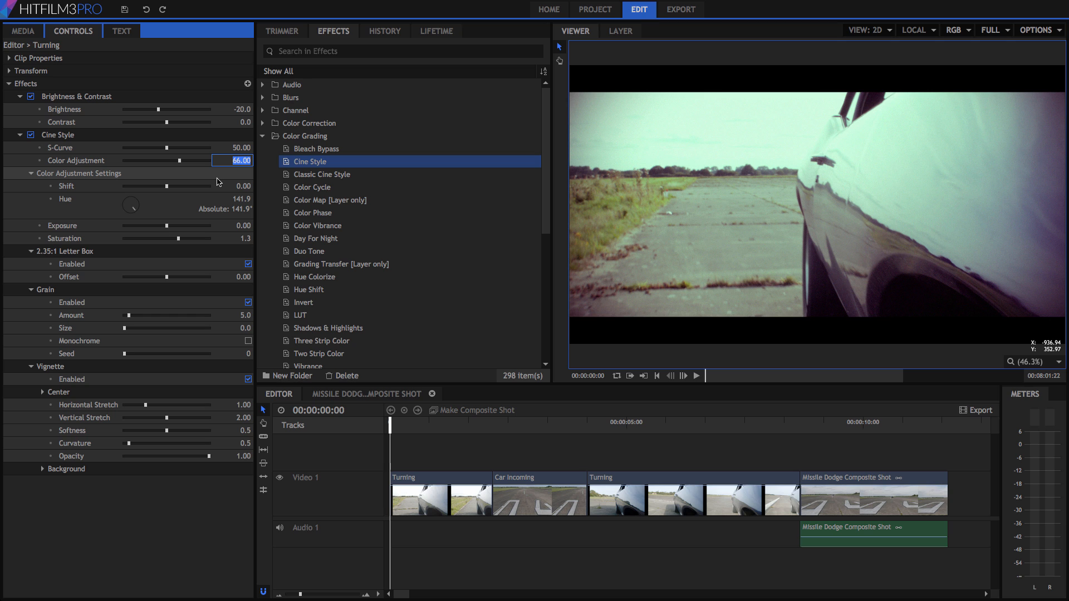
pyautogui.press('Return')
pyautogui.click(84, 267)
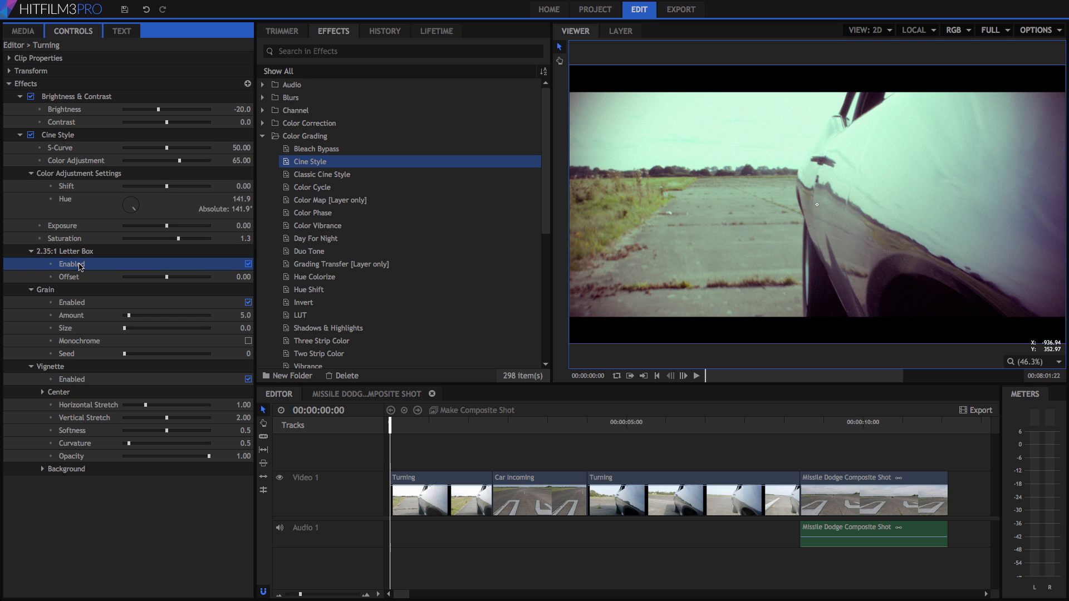
pyautogui.click(248, 265)
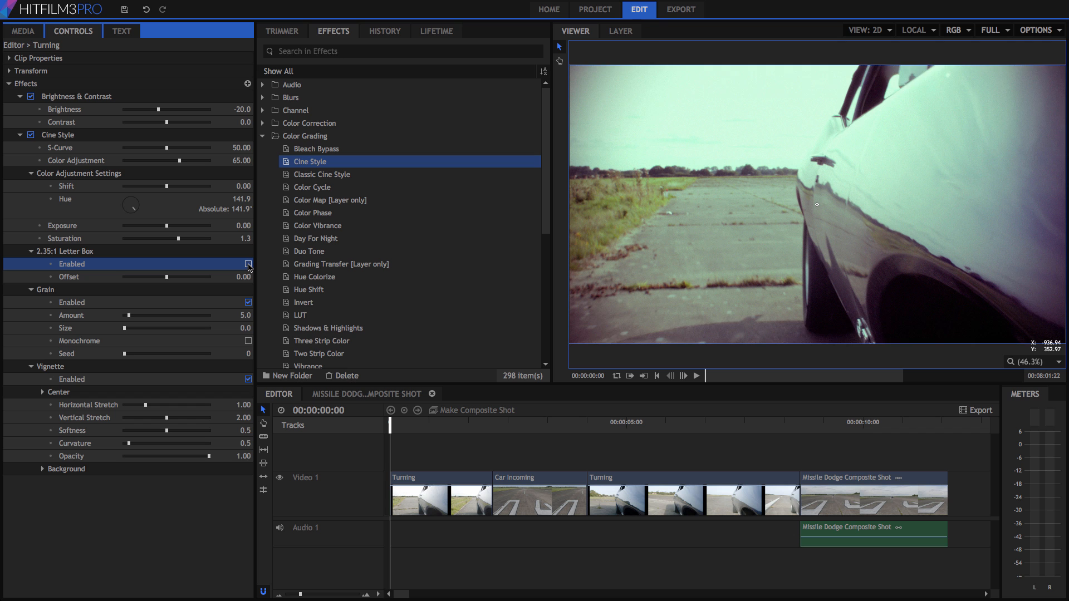
# Enable Cine Style's 2.35:1 Letter Box and set its Grain to Amount 60, Size 1.7 and Monochrome.
pyautogui.click(248, 265)
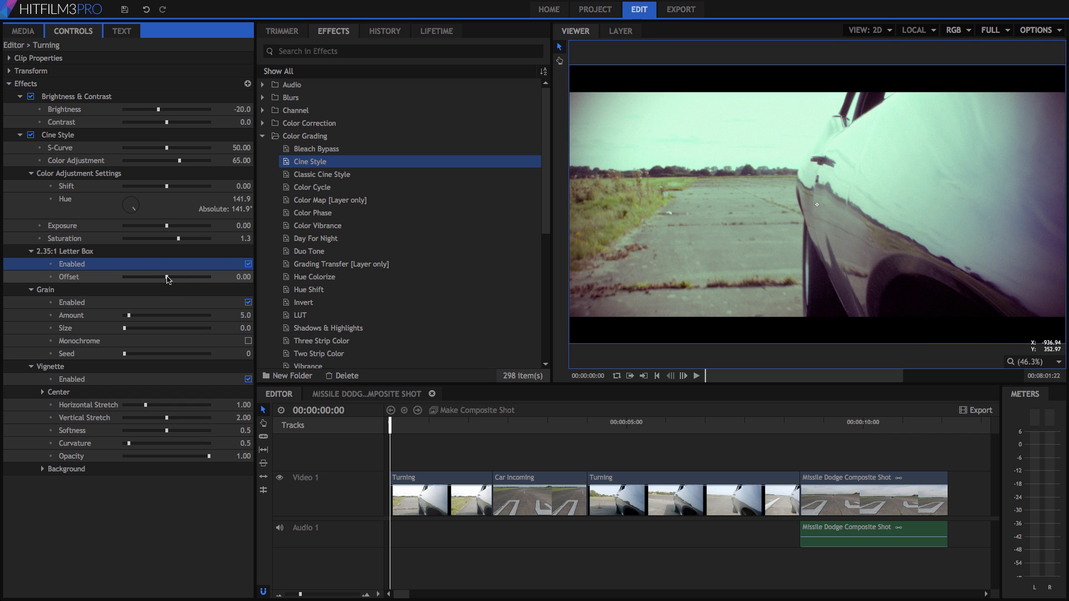
pyautogui.moveTo(129, 316); pyautogui.dragTo(154, 329)
pyautogui.click(248, 341)
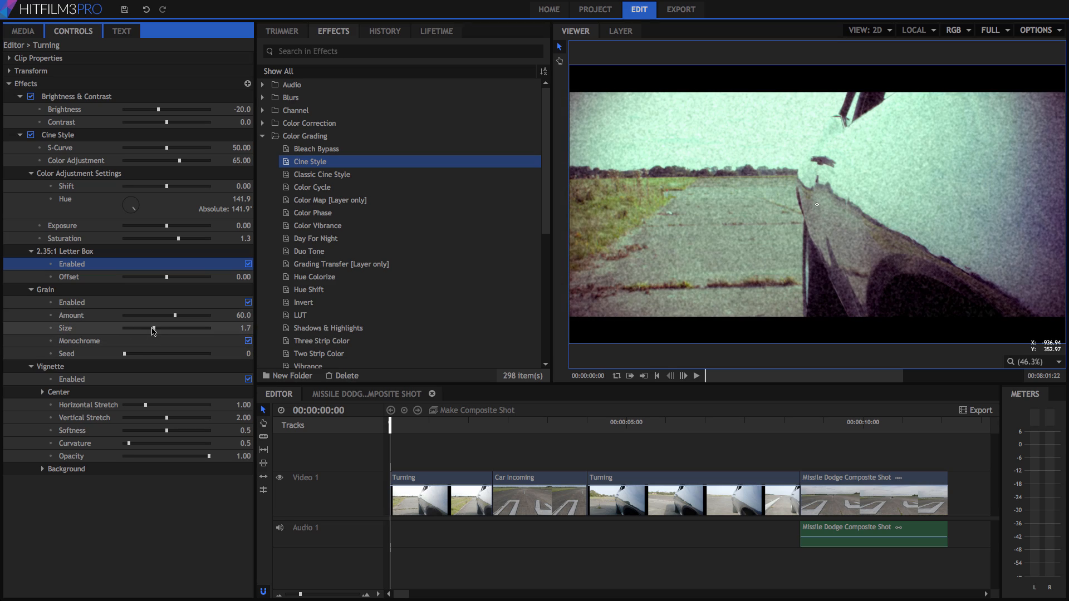
# Set Cine Style's Shift to 0.38, S-Curve to 100 and Color Adjustment to 0.
pyautogui.moveTo(166, 186); pyautogui.dragTo(196, 186)
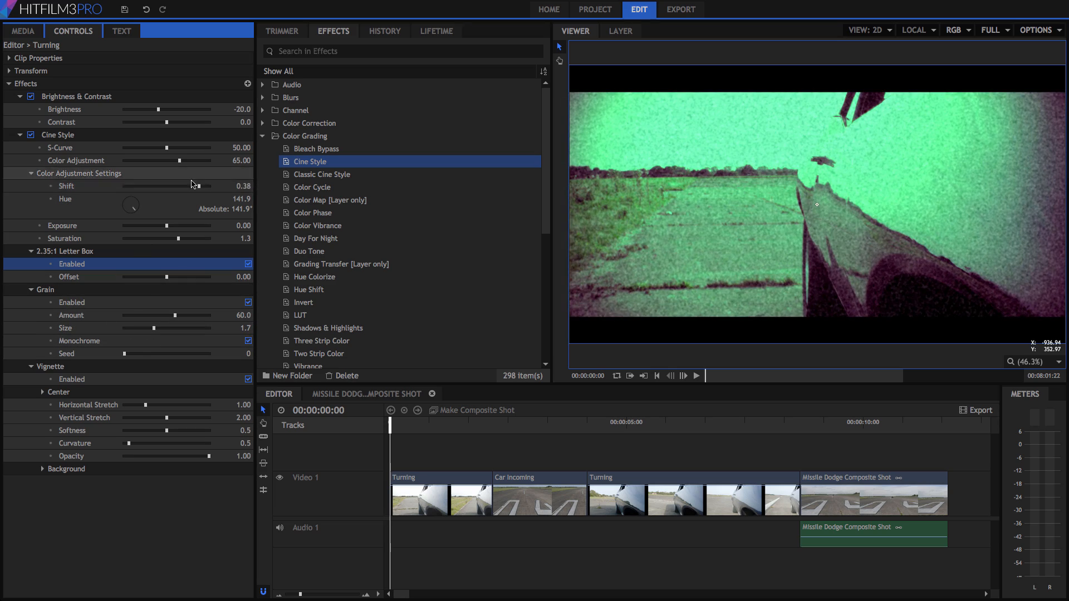
pyautogui.moveTo(166, 148); pyautogui.dragTo(100, 162)
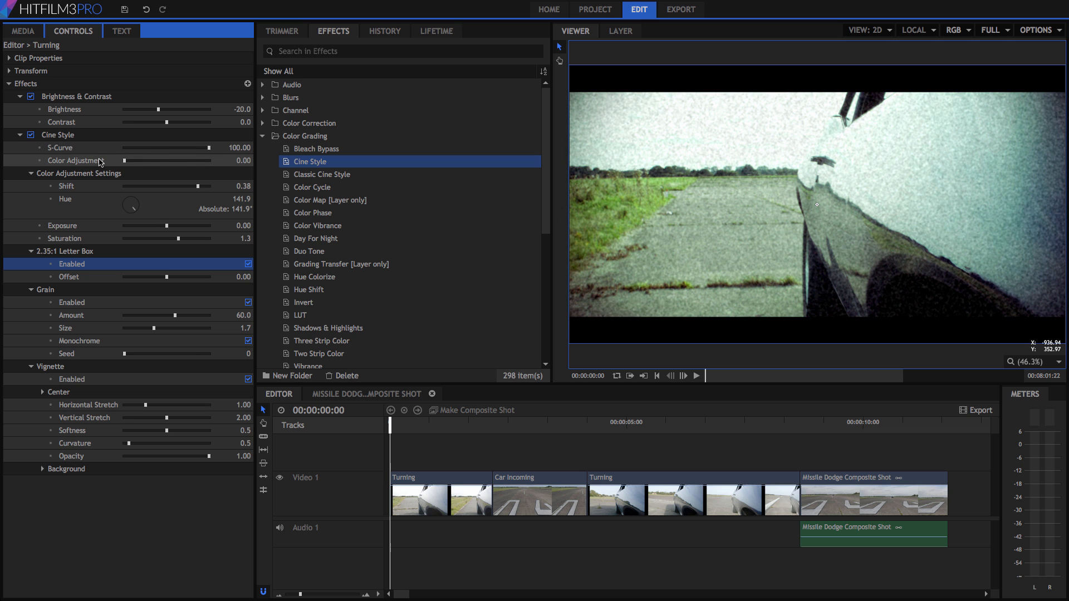
# Reset the Cine Style effect to its defaults and collapse the settings of both effects on the first Turning clip.
pyautogui.rightClick(87, 138)
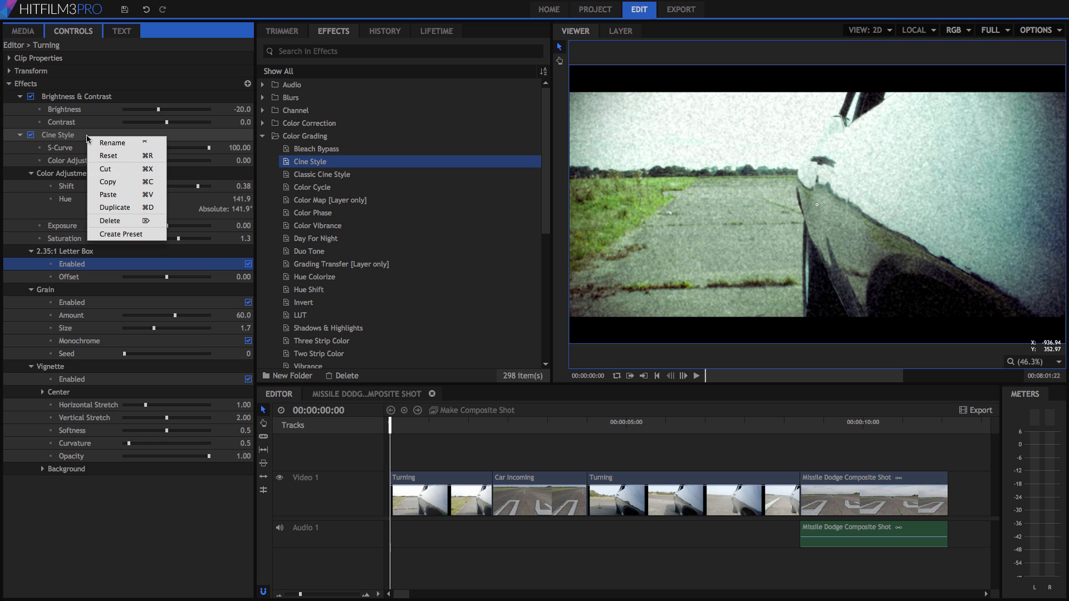
pyautogui.click(109, 156)
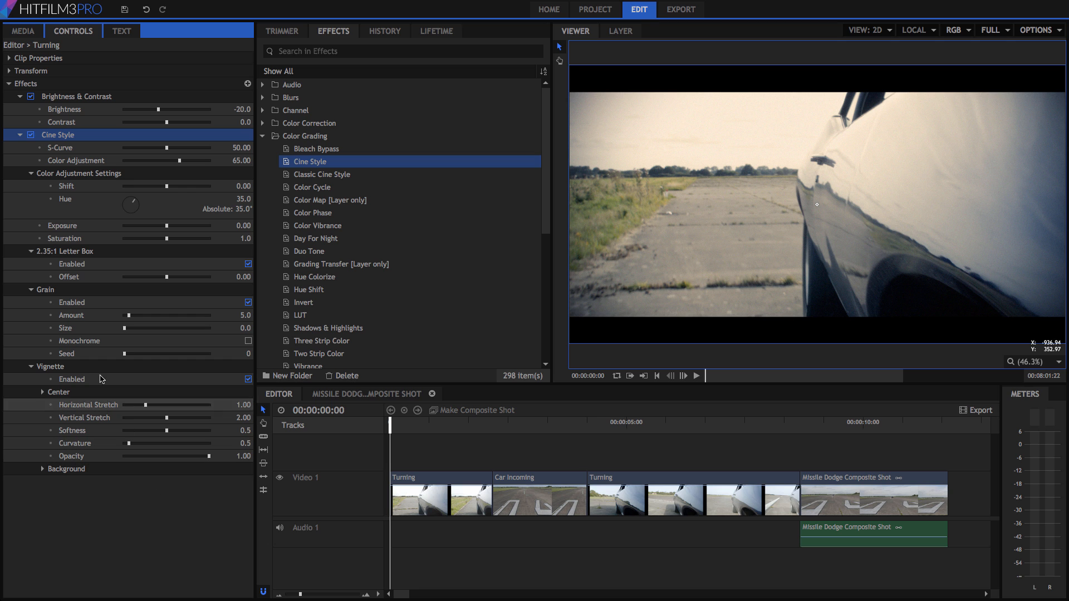
pyautogui.click(21, 97)
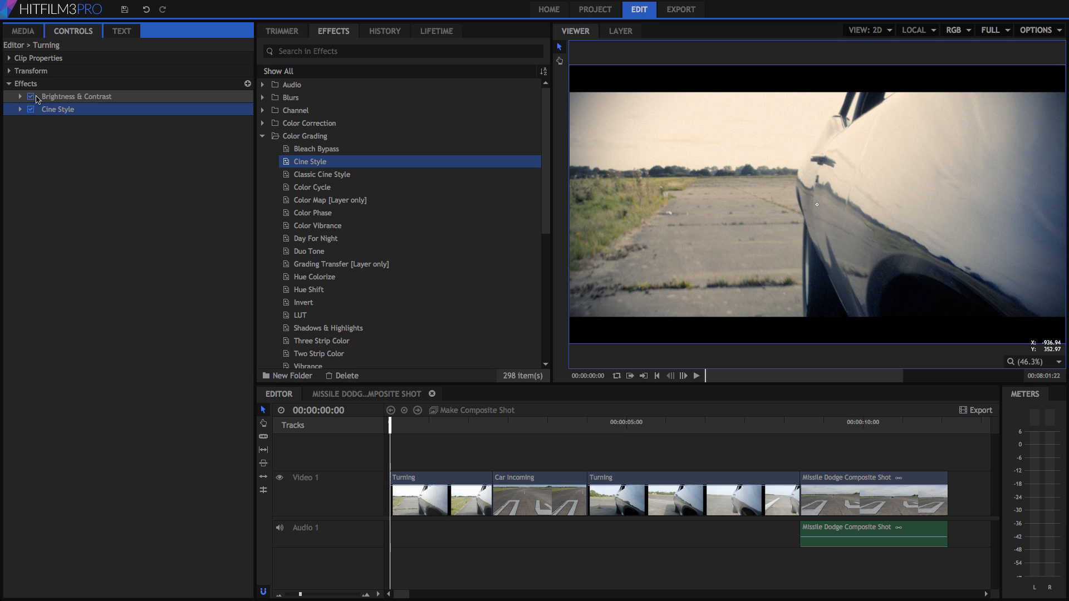
# Copy the Brightness & Contrast and Cine Style effects from the first Turning clip and paste them onto the second Turning clip.
pyautogui.click(67, 97)
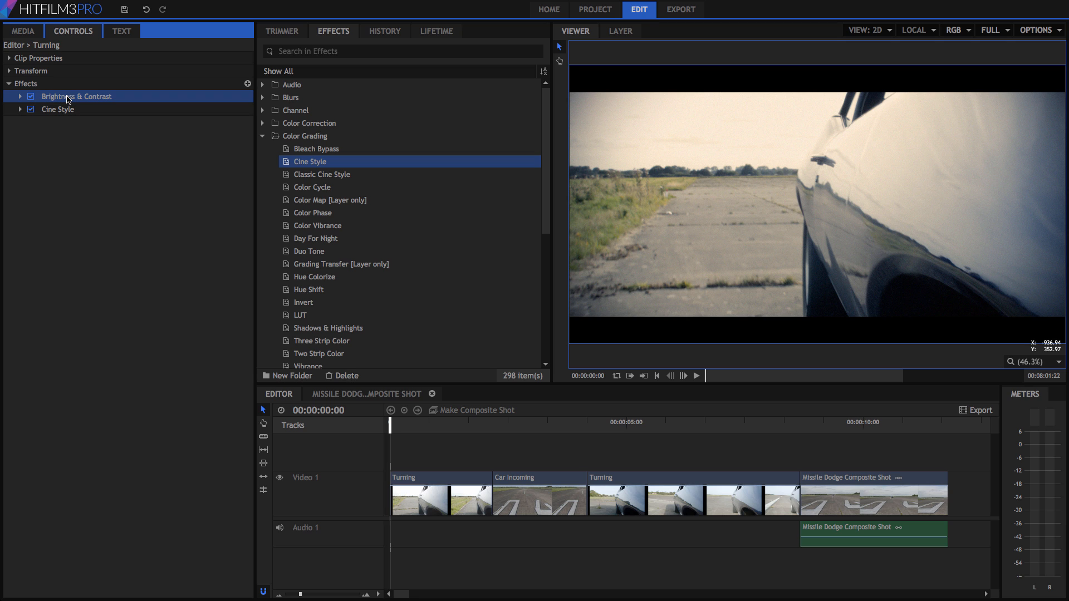
pyautogui.keyDown('shift'); pyautogui.click(69, 110); pyautogui.keyUp('shift')
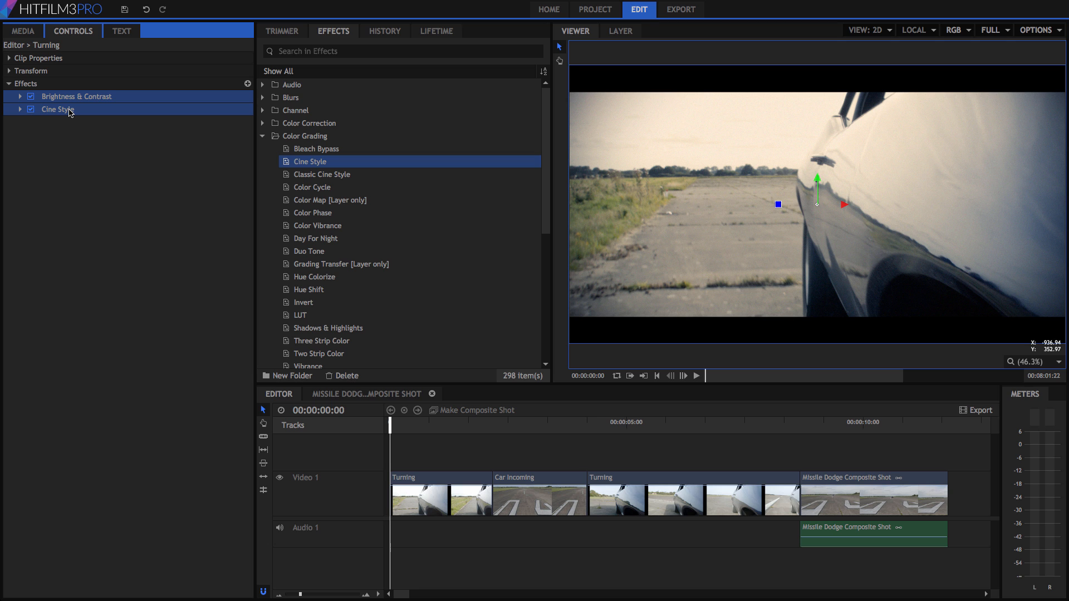
pyautogui.rightClick(69, 110)
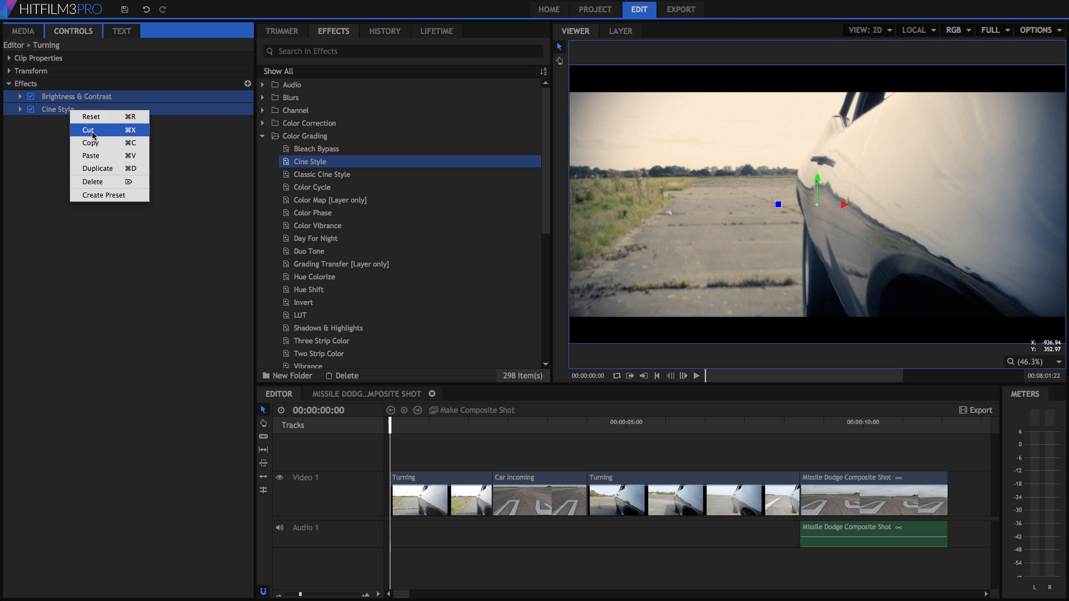
pyautogui.click(109, 146)
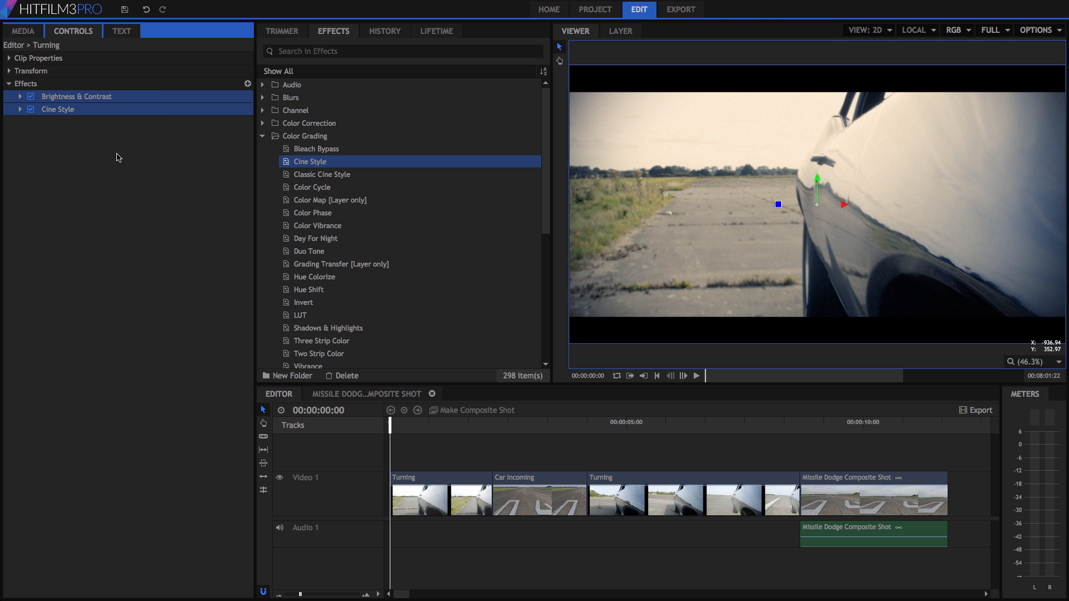
pyautogui.rightClick(677, 481)
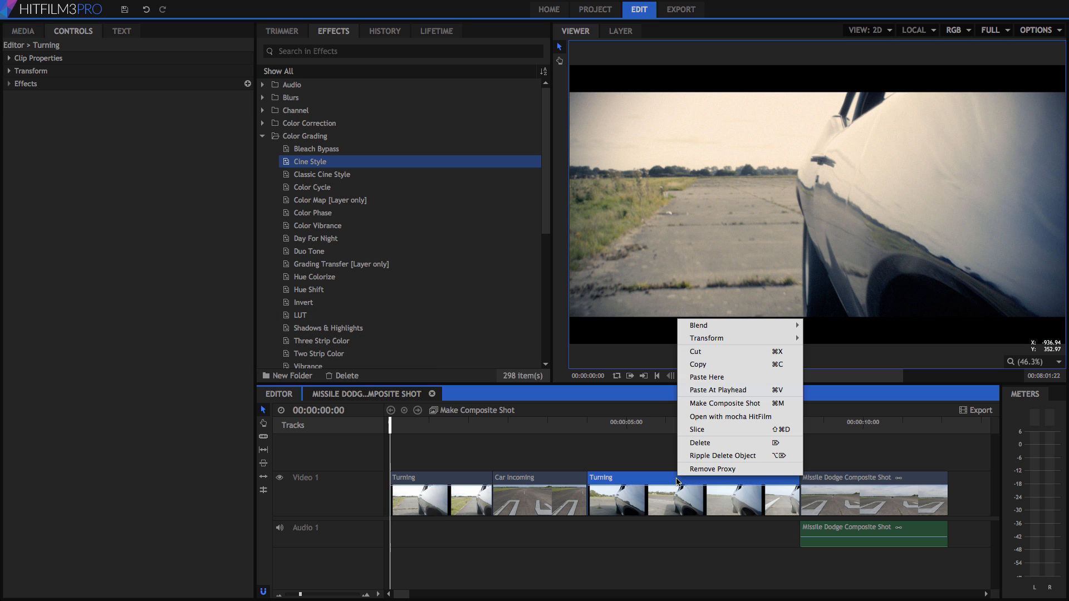
pyautogui.click(710, 377)
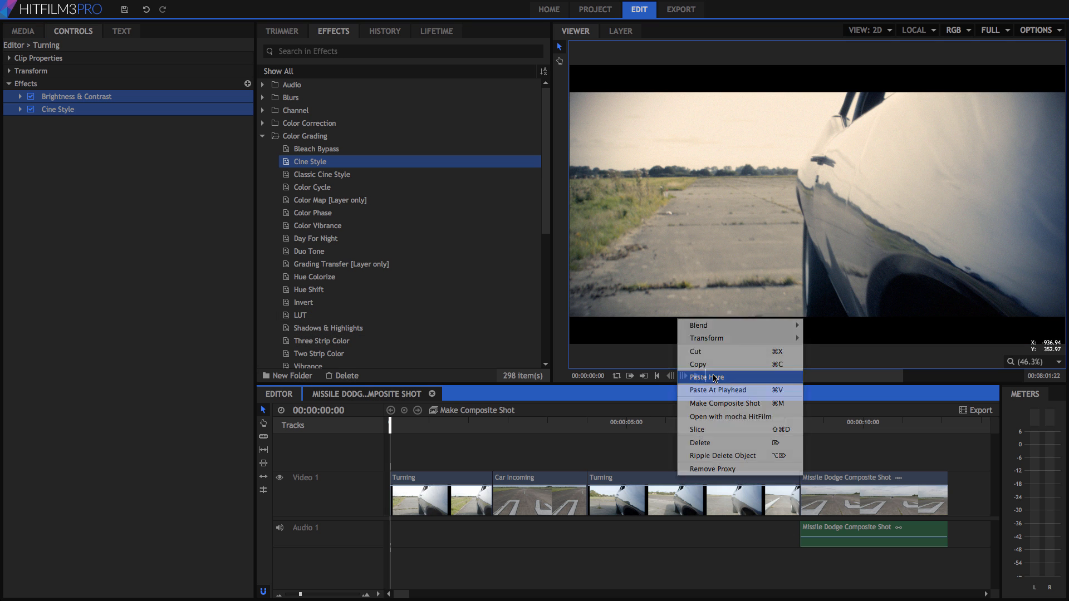
# Move the playhead to 00:00:03:08 and copy only the Cine Style effect onto the Car Incoming and Missile Dodge Composite Shot clips.
pyautogui.click(680, 424)
pyautogui.moveTo(680, 424); pyautogui.dragTo(538, 424)
pyautogui.click(849, 428)
pyautogui.click(547, 424)
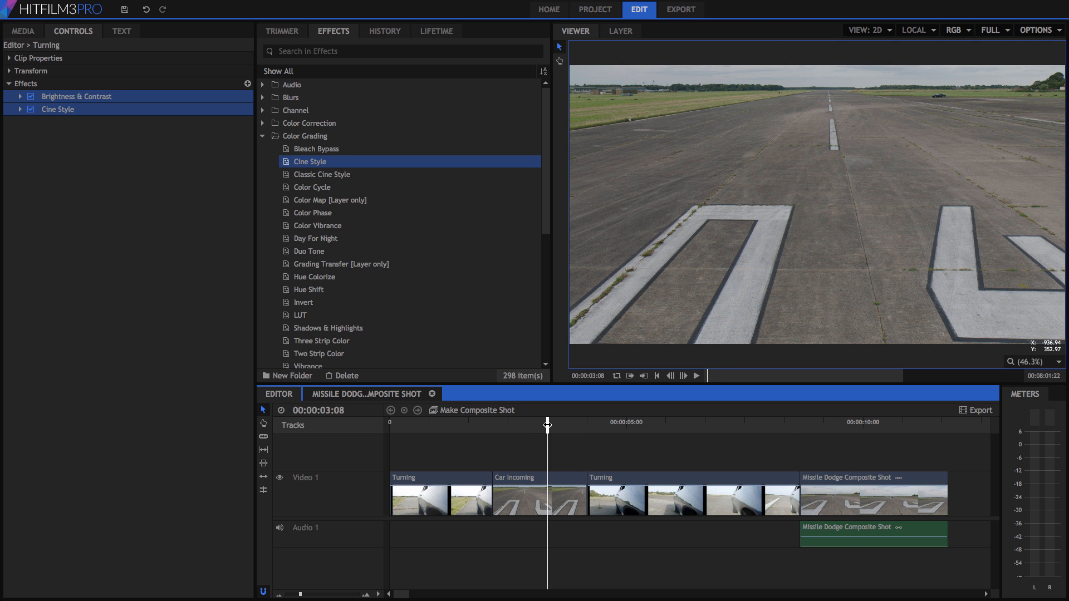
pyautogui.click(75, 112)
pyautogui.rightClick(77, 110)
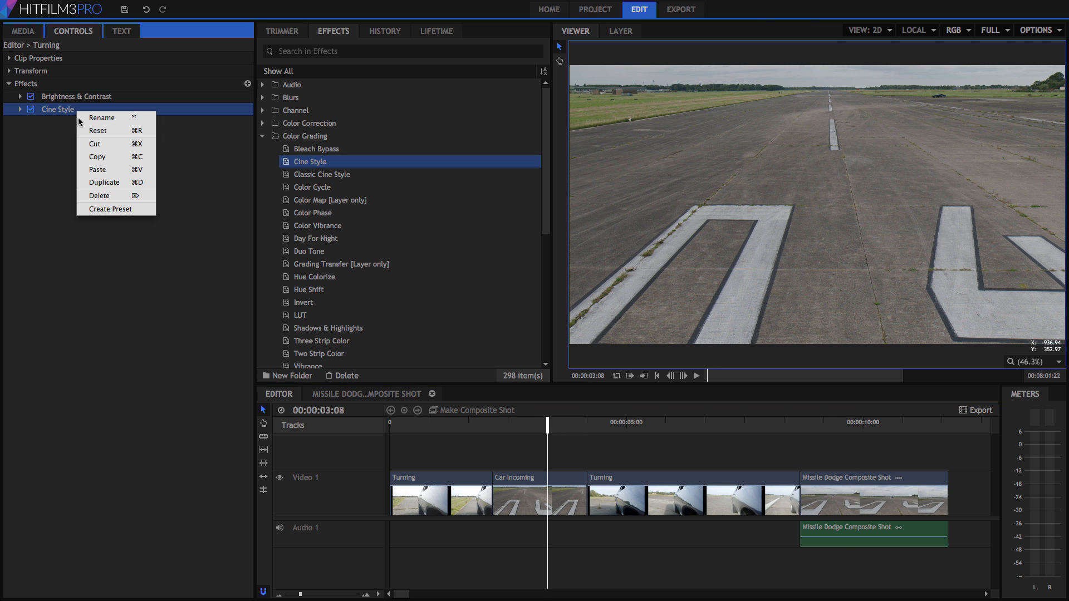
pyautogui.click(106, 160)
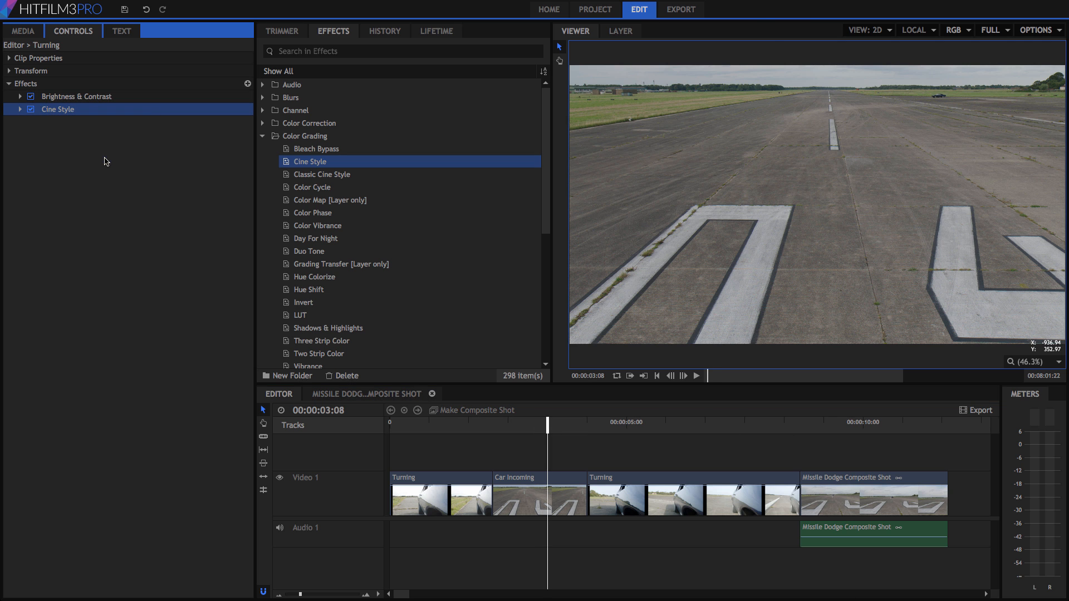
pyautogui.click(538, 482)
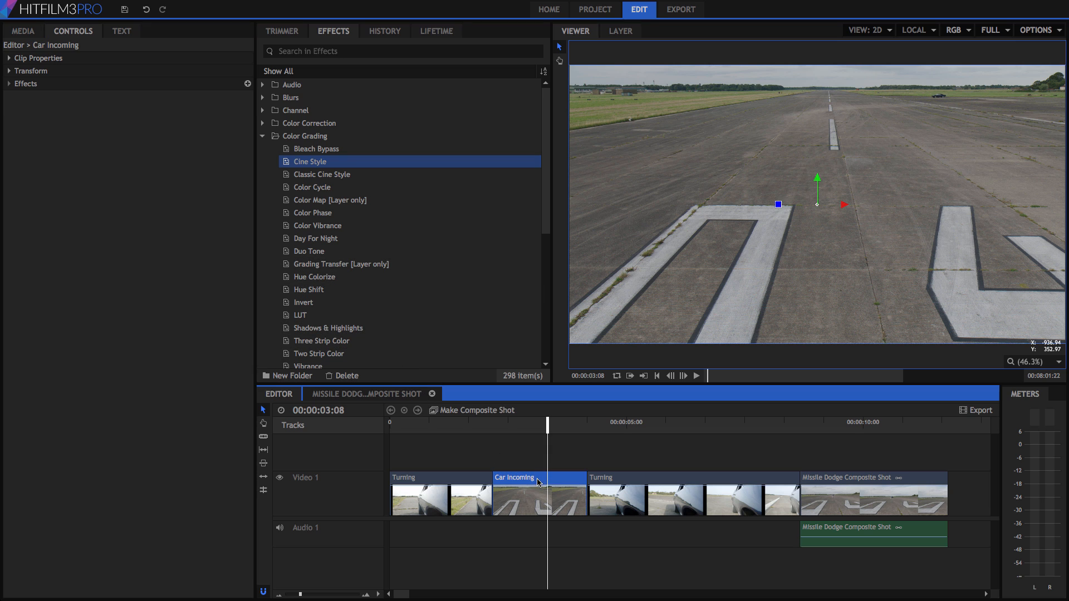
pyautogui.keyDown('ctrl'); pyautogui.click(835, 482); pyautogui.keyUp('ctrl')
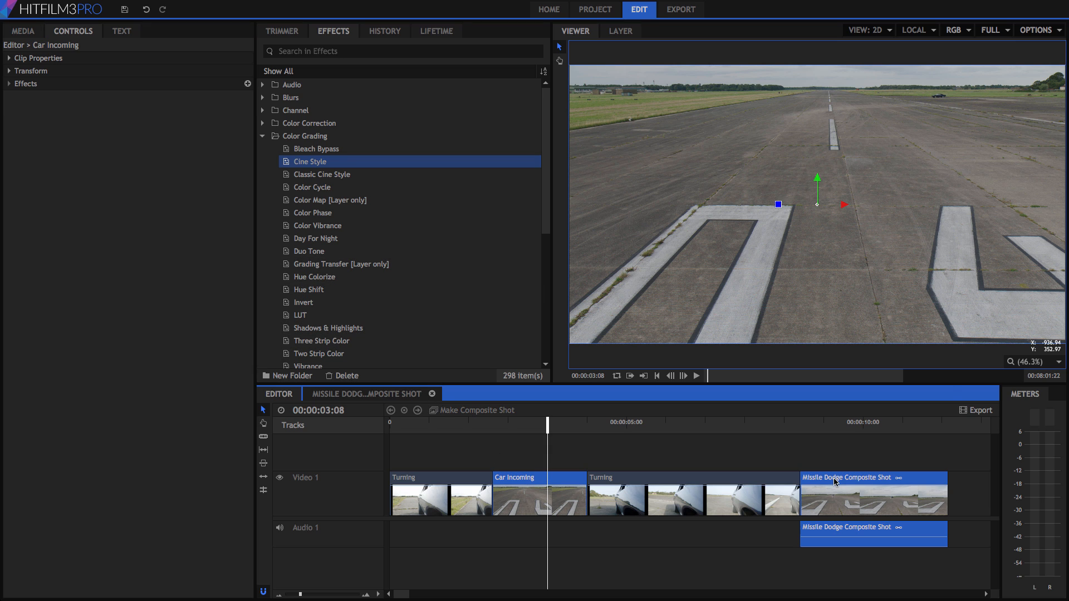
pyautogui.rightClick(835, 482)
pyautogui.click(870, 405)
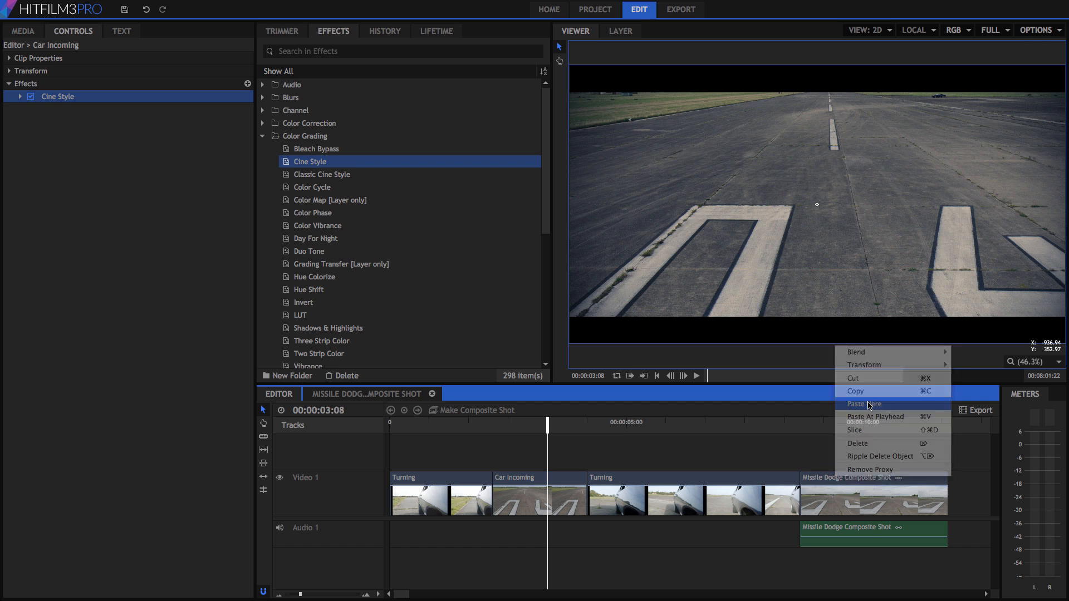
# Open the Missile Dodge Composite Shot, apply Cine Style to its A003C015_140828RZ.mov layer and preview it at 00:00:02:00.
pyautogui.moveTo(443, 429); pyautogui.dragTo(898, 431)
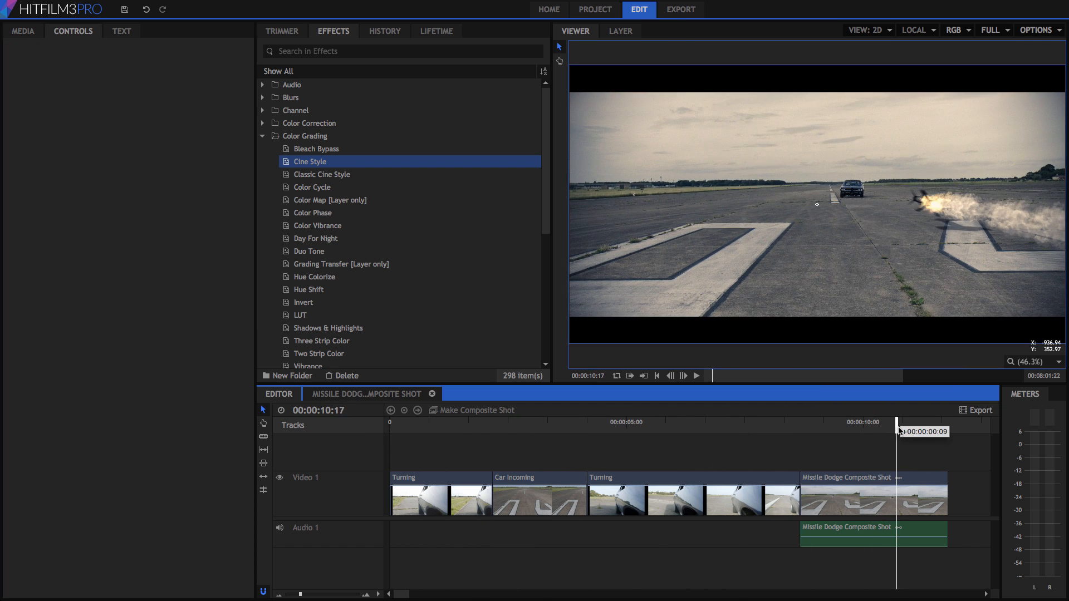
pyautogui.doubleClick(882, 480)
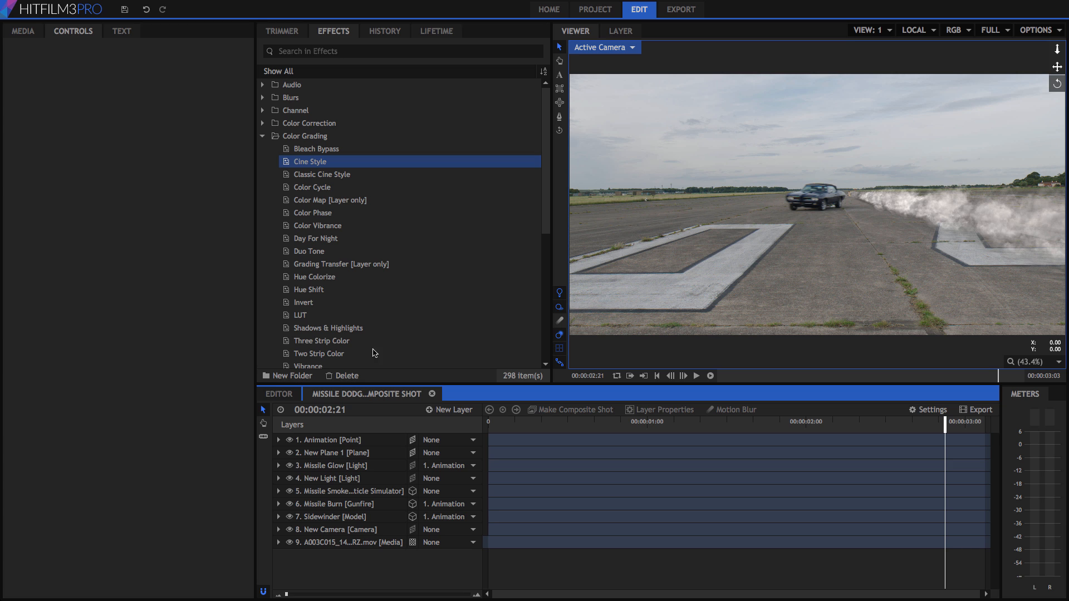
pyautogui.click(336, 165)
pyautogui.moveTo(336, 166); pyautogui.dragTo(346, 548)
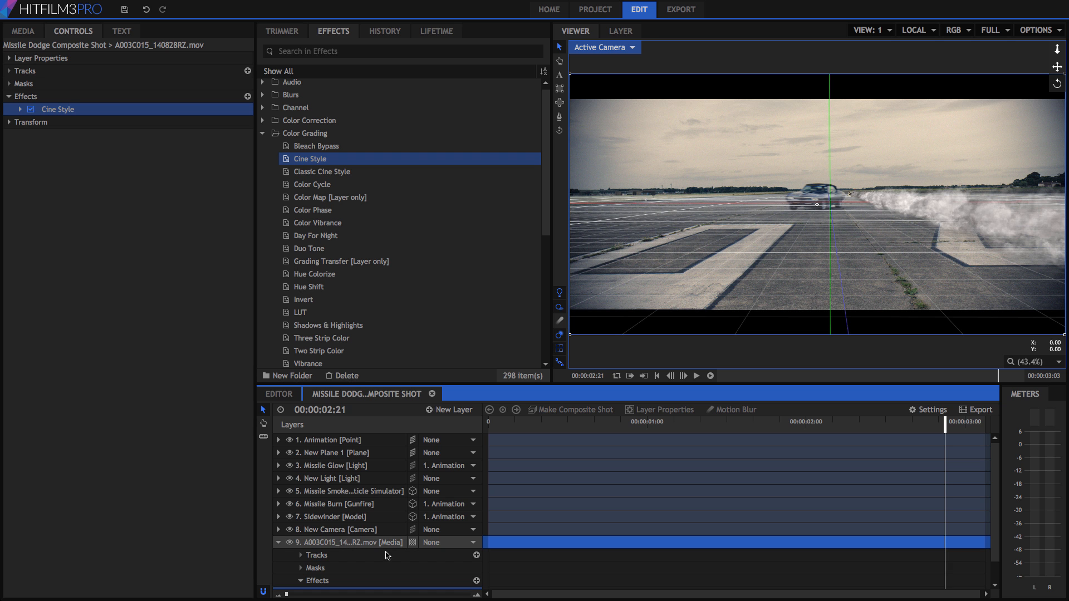
pyautogui.click(806, 428)
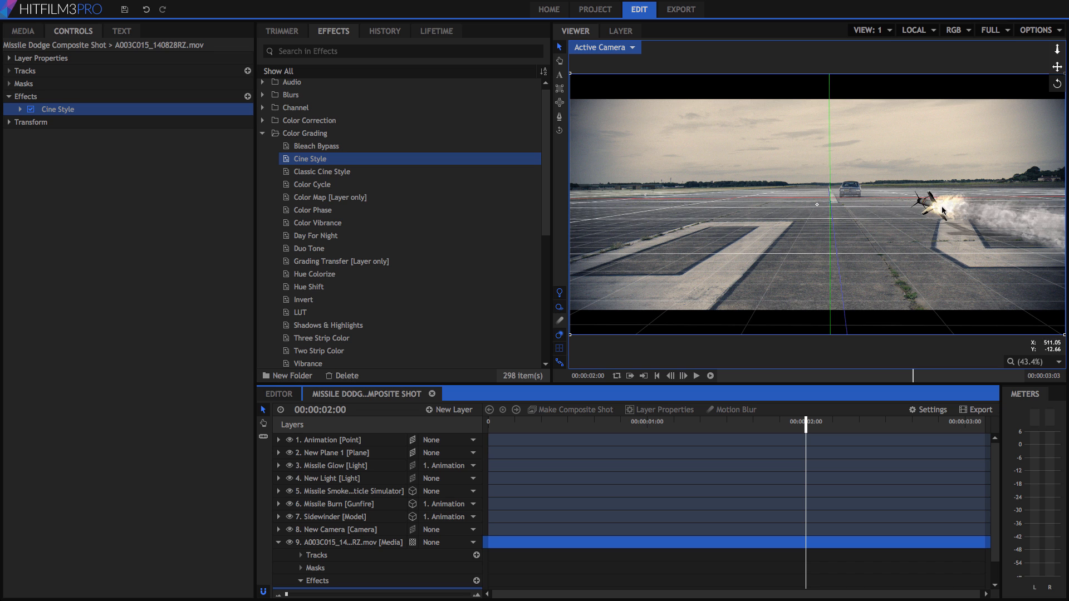
# Remove the Cine Style effect from the A003C015_140828RZ.mov layer and return to the Editor timeline to view the graded composite shot clip.
pyautogui.scroll(-2, 356, 479)
pyautogui.rightClick(358, 573)
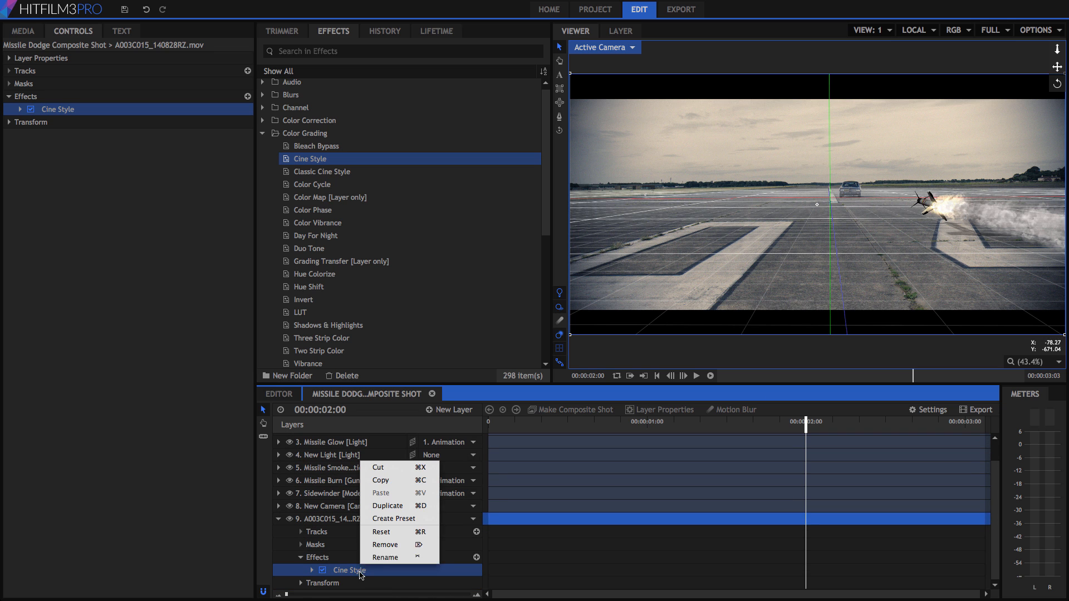
pyautogui.click(390, 545)
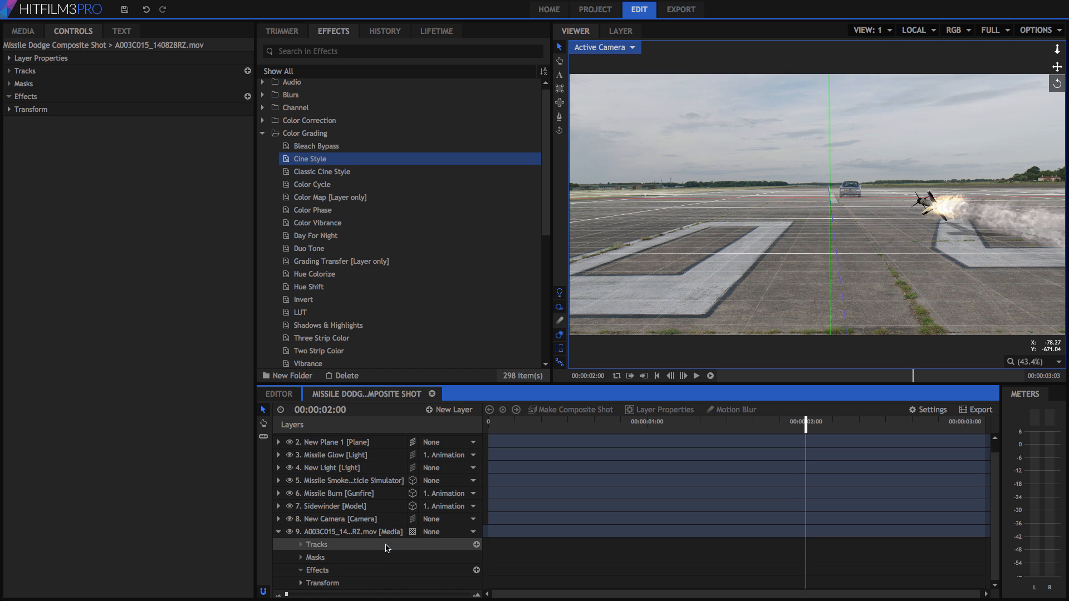
pyautogui.click(283, 394)
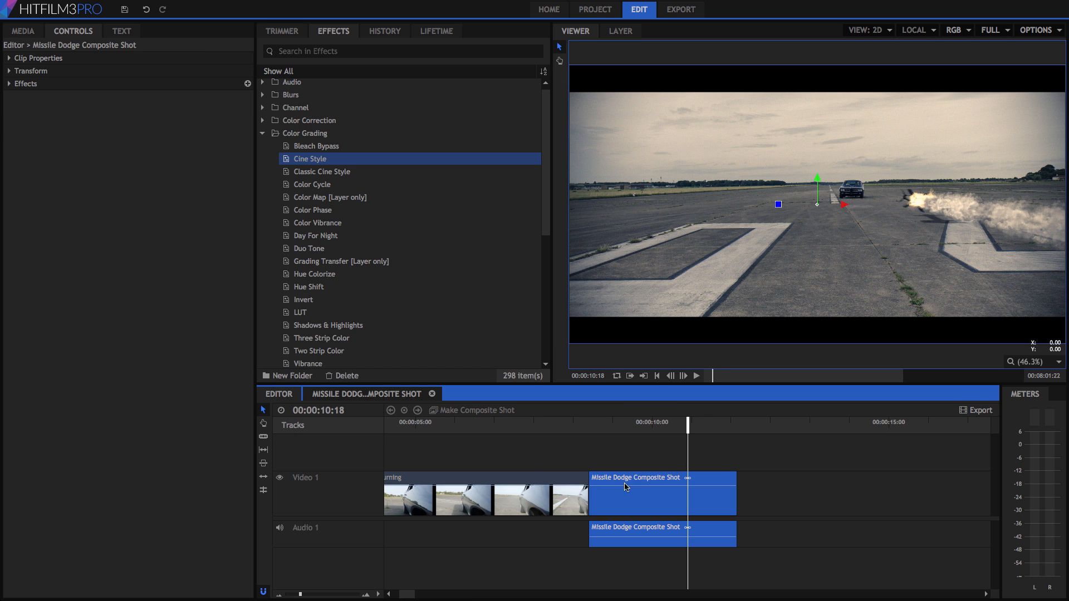
pyautogui.scroll(1, 944, 245)
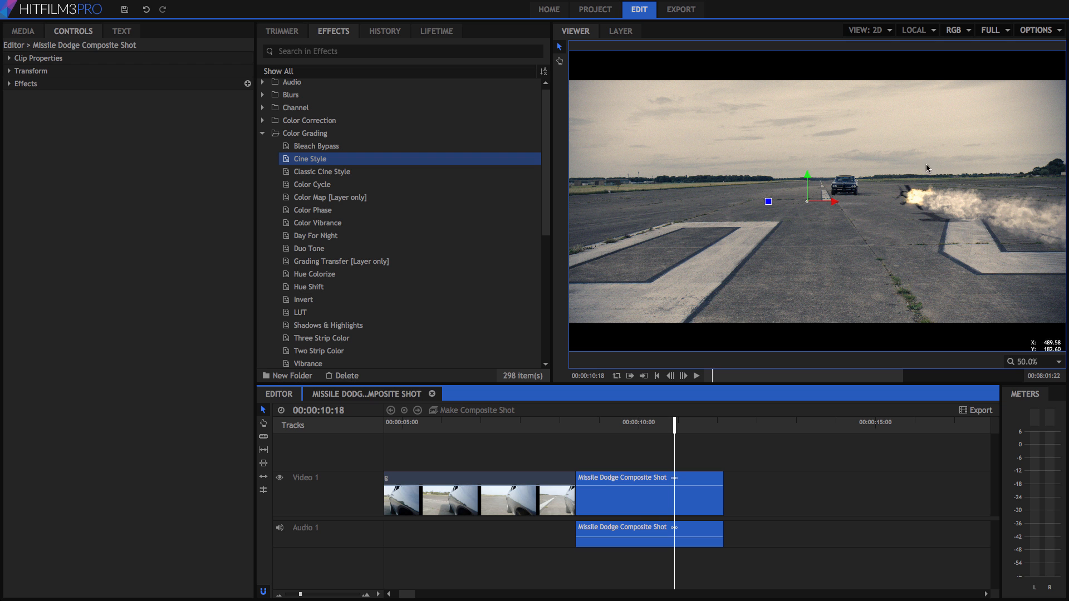
# Return to the Missile Dodge Composite Shot and apply the Grading Transfer effect to the A003C015_140828RZ.mov layer.
pyautogui.click(358, 395)
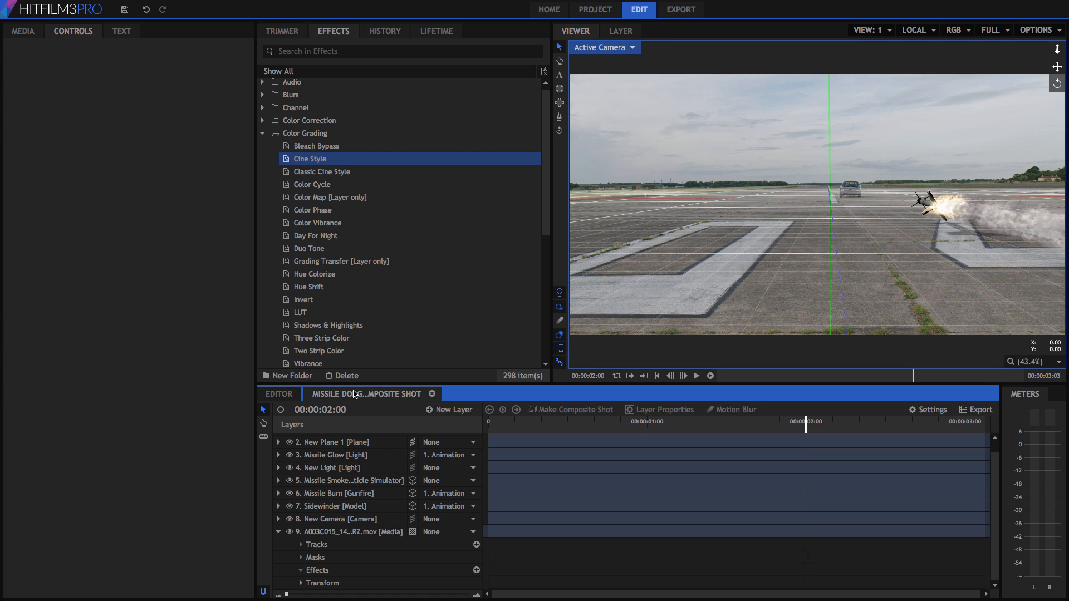
pyautogui.click(377, 261)
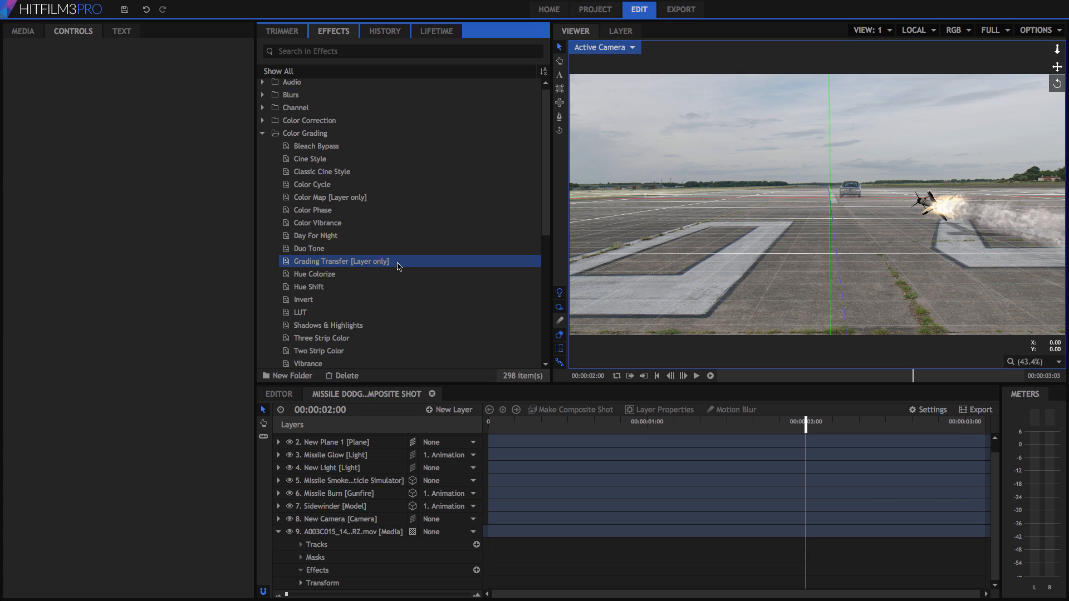
pyautogui.moveTo(398, 266); pyautogui.dragTo(363, 535)
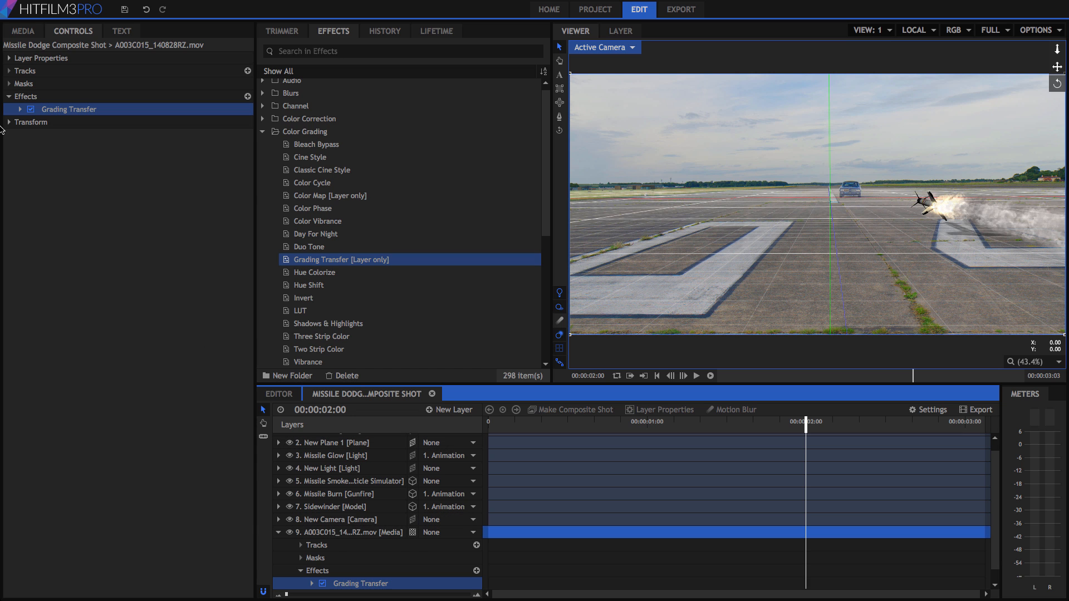
# Expand the Grading Transfer settings and review the source layers offered for Grading From, leaving it at None.
pyautogui.click(21, 110)
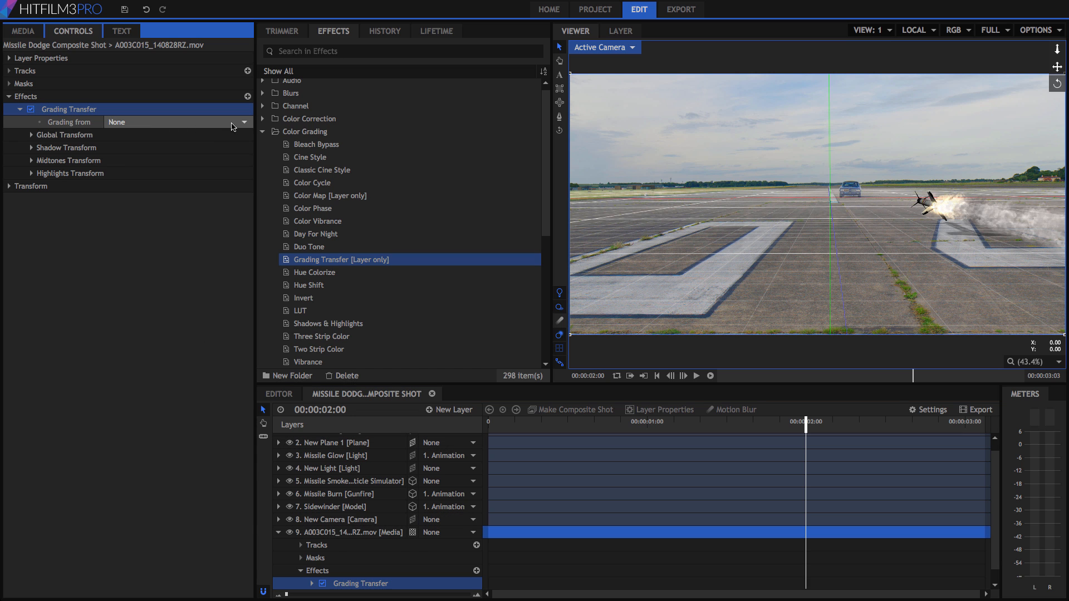
pyautogui.click(243, 123)
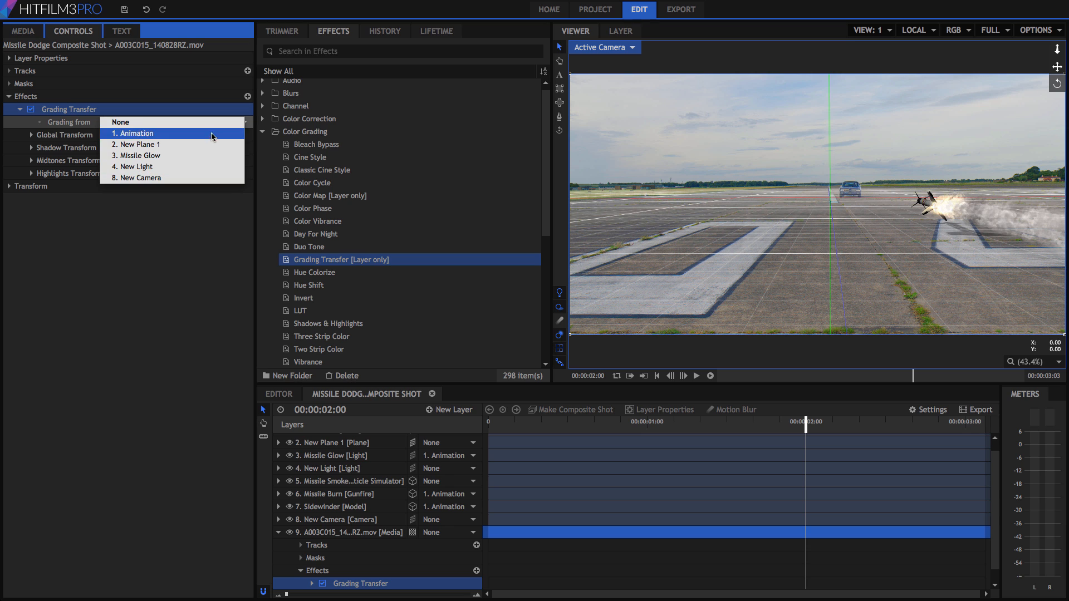
pyautogui.click(172, 208)
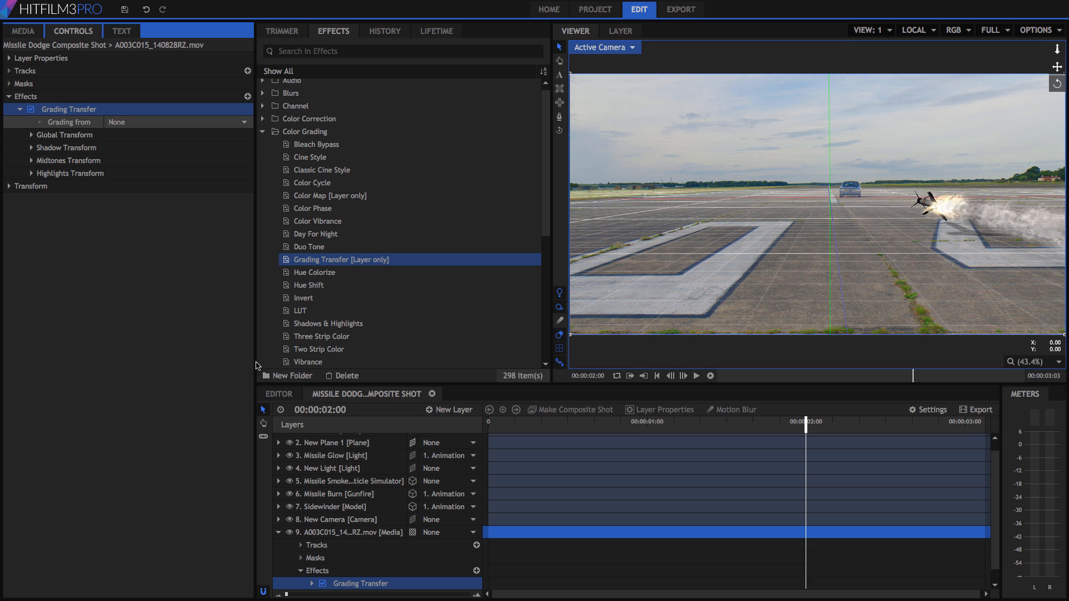
pyautogui.click(313, 584)
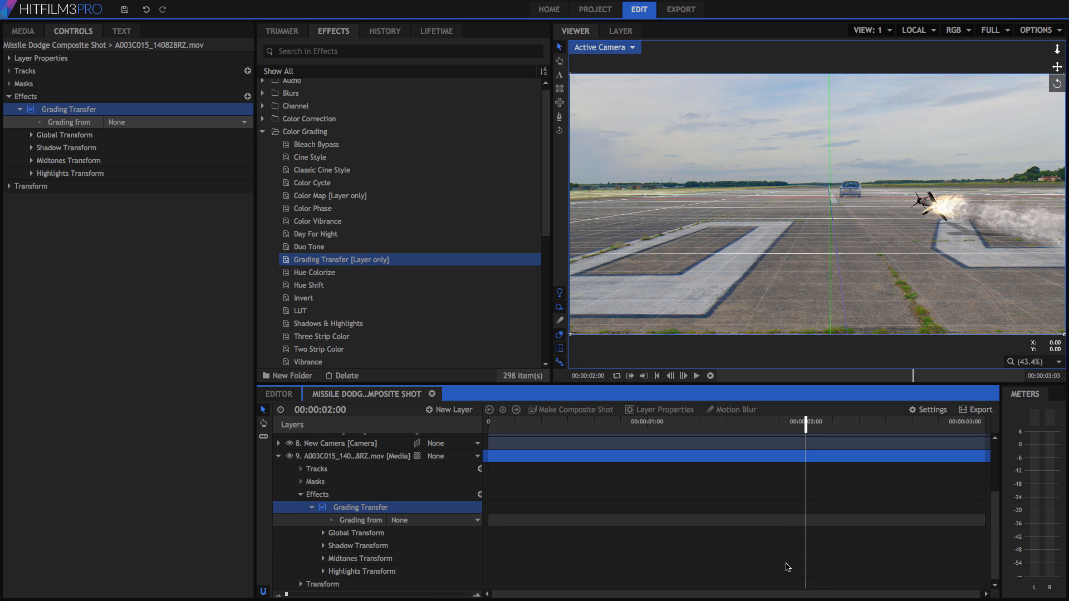
# Remove the Grading Transfer effect from the A003C015_140828RZ.mov layer and collapse the layer.
pyautogui.rightClick(365, 511)
pyautogui.click(391, 490)
pyautogui.click(279, 536)
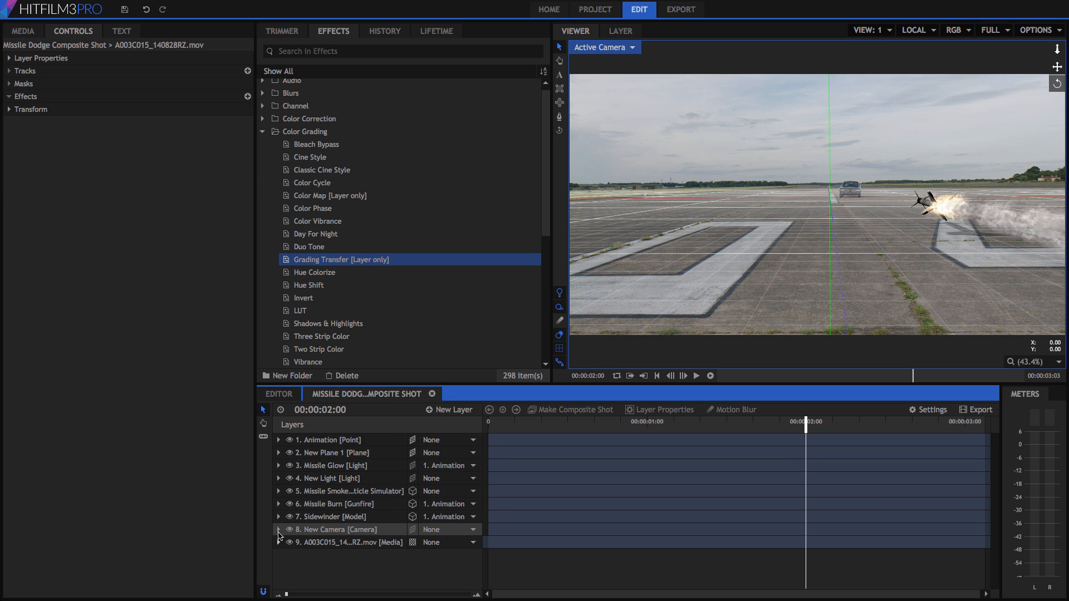
# Hide all layers of the composite shot except the A003C015_140828RZ.mov layer.
pyautogui.click(332, 441)
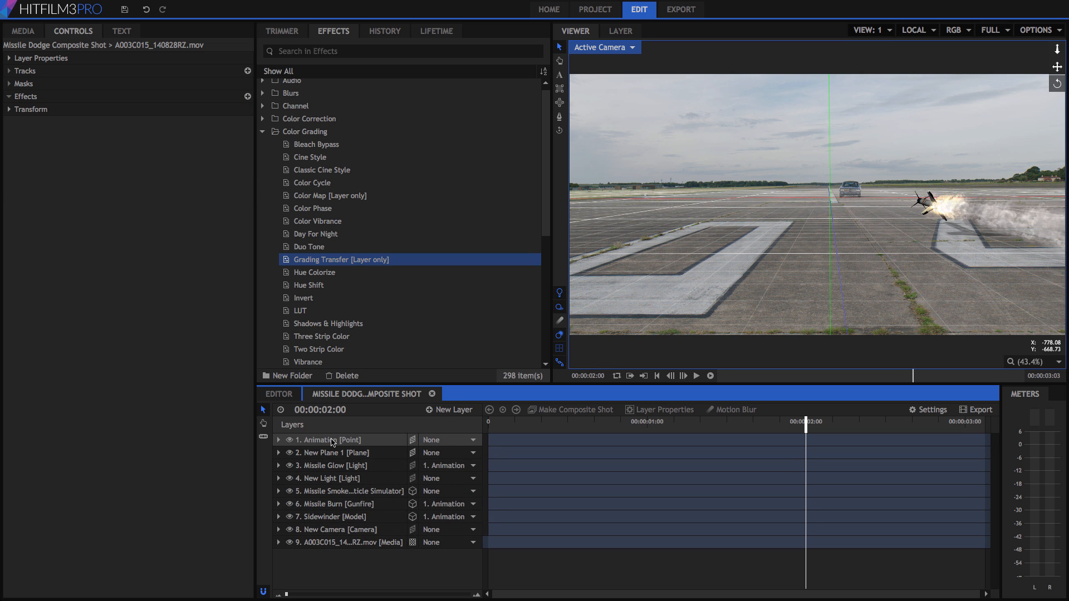
pyautogui.keyDown('shift'); pyautogui.click(324, 544); pyautogui.keyUp('shift')
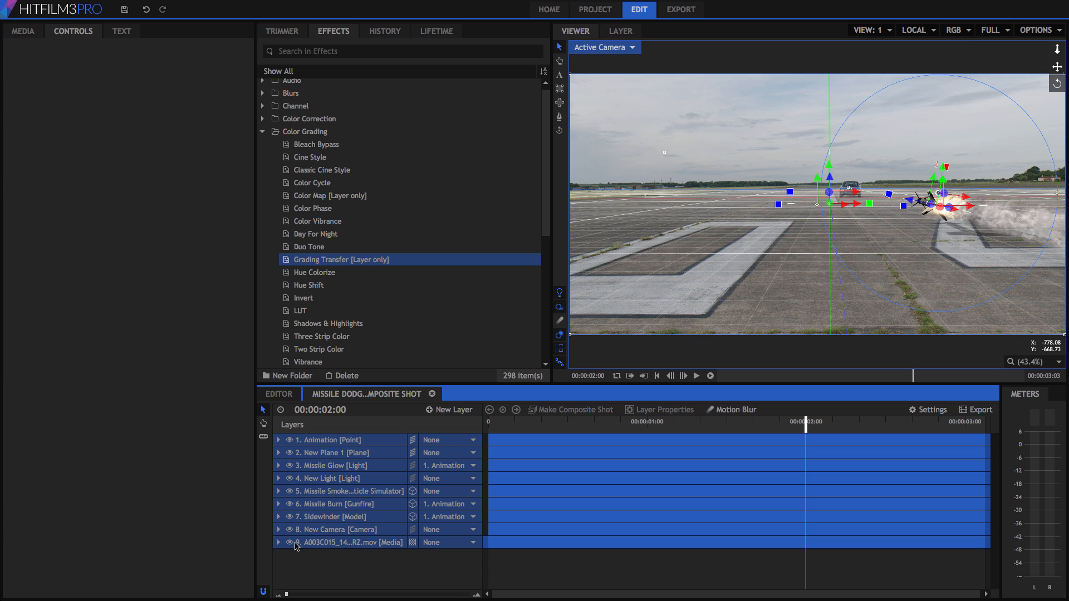
pyautogui.click(290, 543)
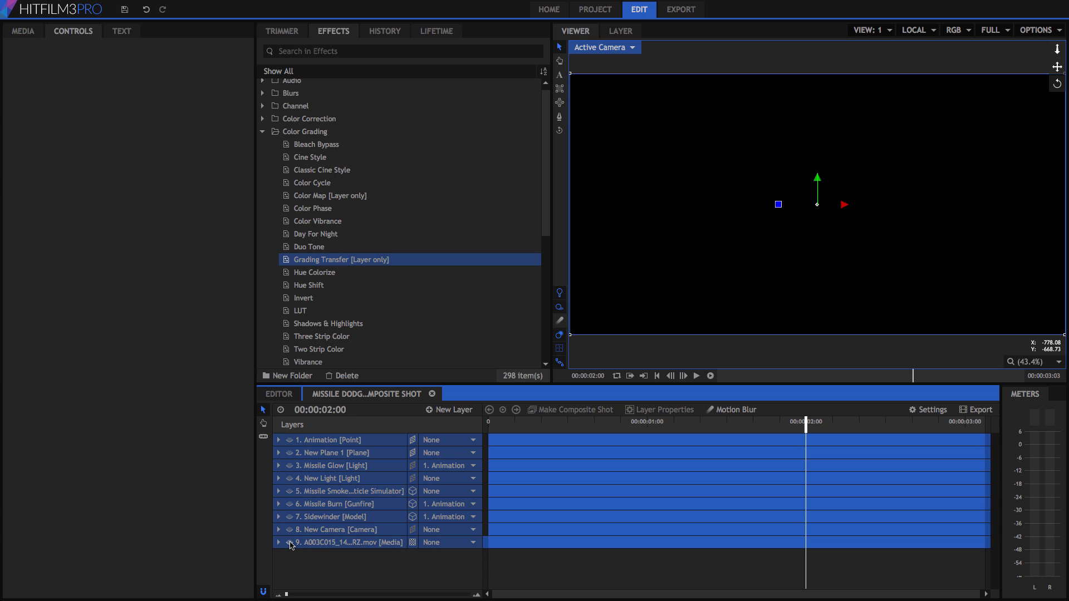
pyautogui.click(313, 563)
pyautogui.click(290, 543)
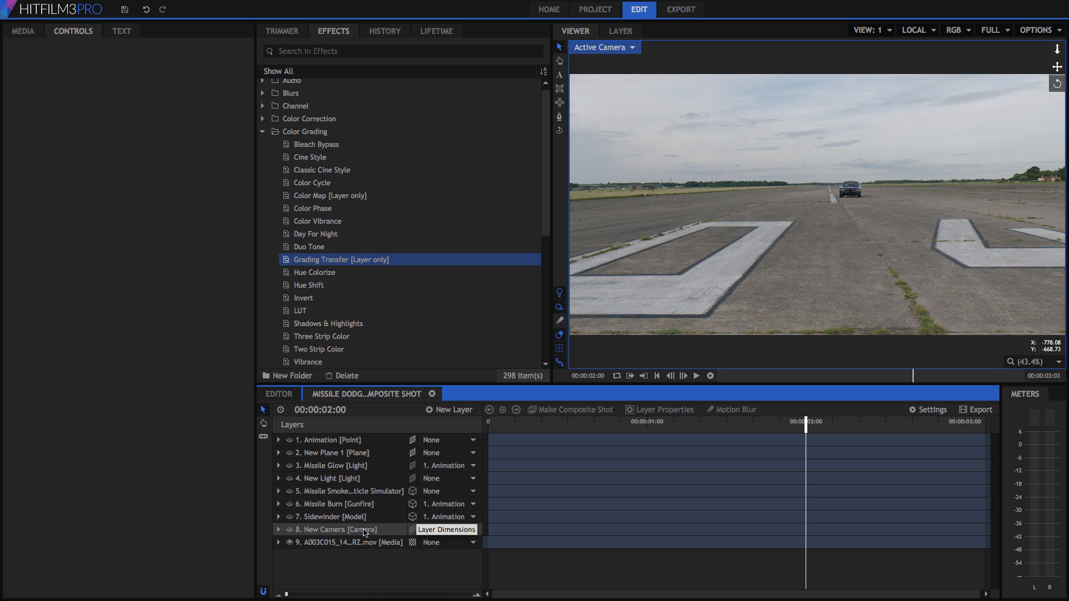
# Show the remaining layers again one by one, from New Camera and Sidewinder up to New Plane 1 and Animation.
pyautogui.click(290, 530)
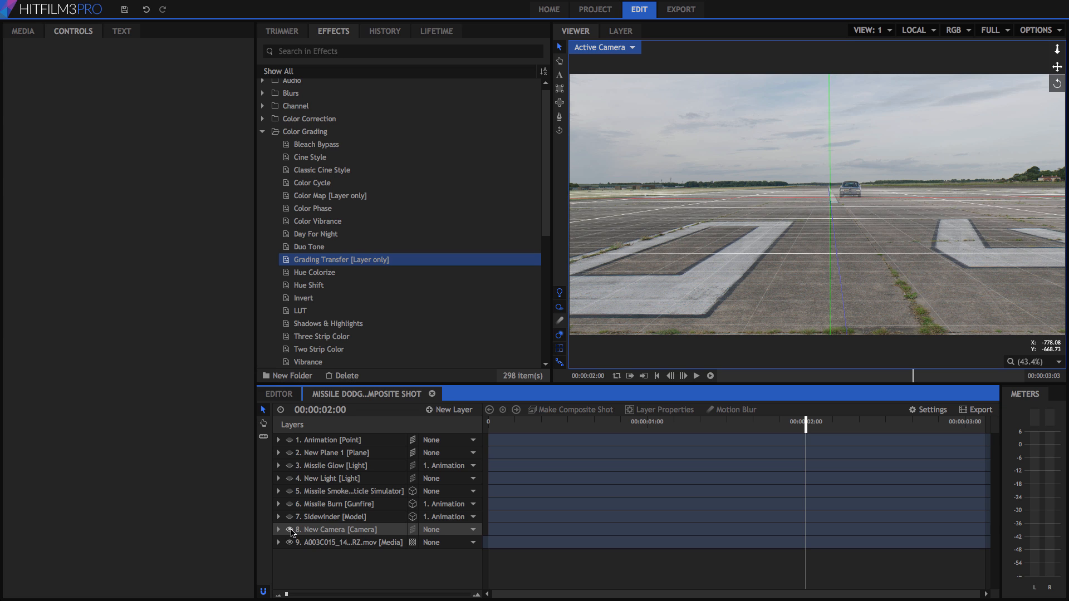
pyautogui.click(289, 517)
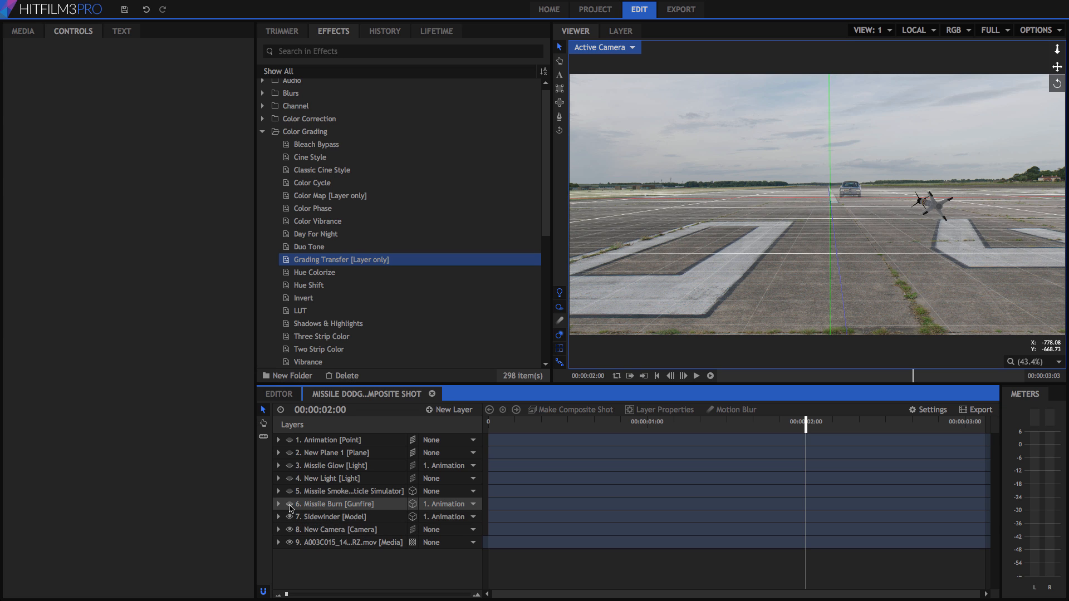
pyautogui.click(290, 504)
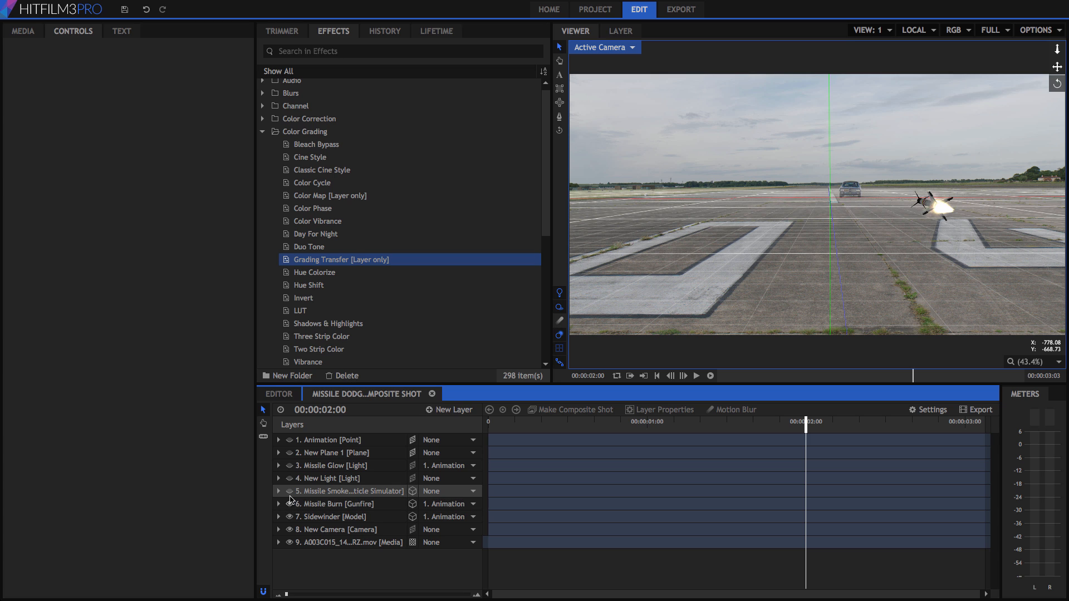
pyautogui.click(289, 492)
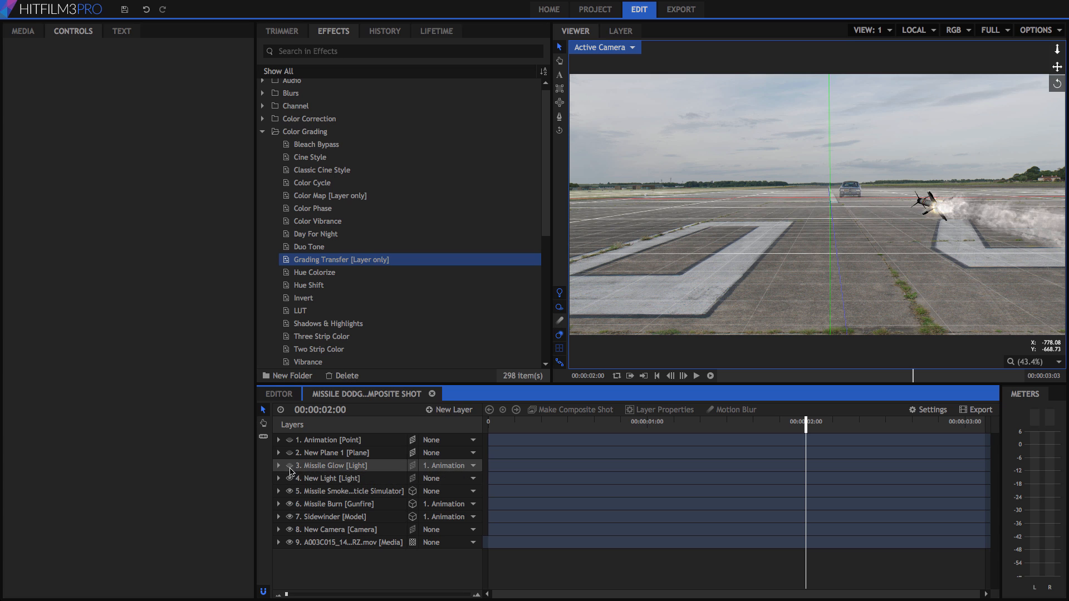
pyautogui.click(289, 466)
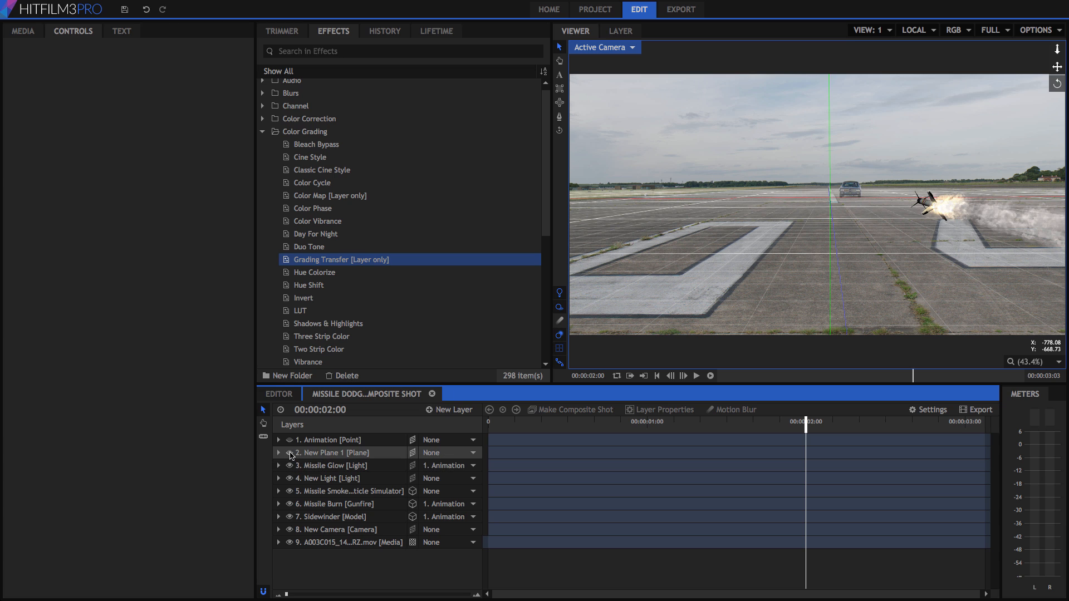
pyautogui.click(318, 443)
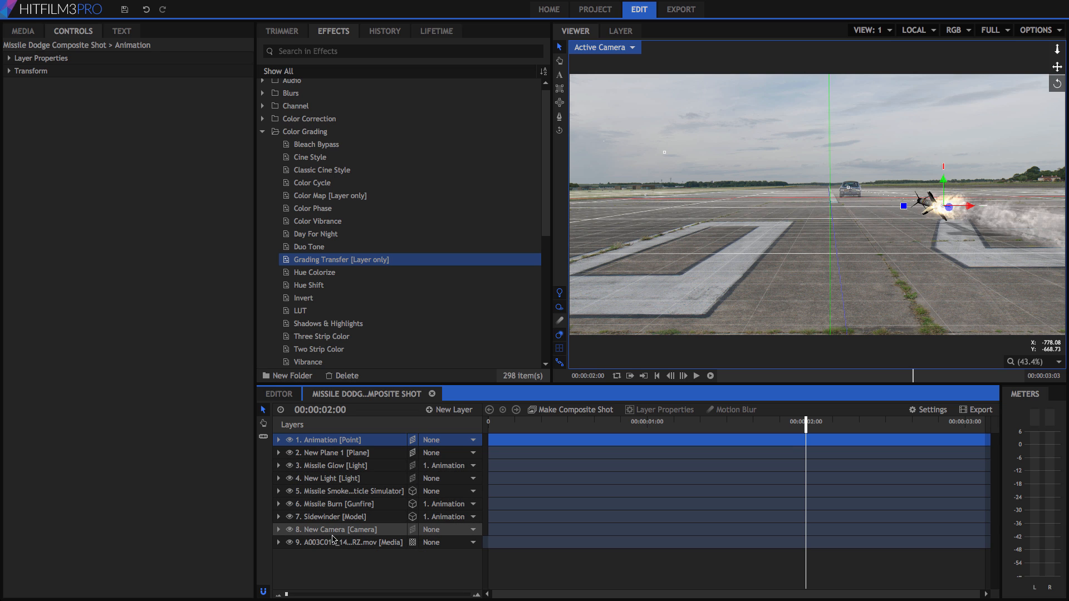
# Hide the Missile Burn and Missile Smoke layers together and clear the layer selection.
pyautogui.click(337, 504)
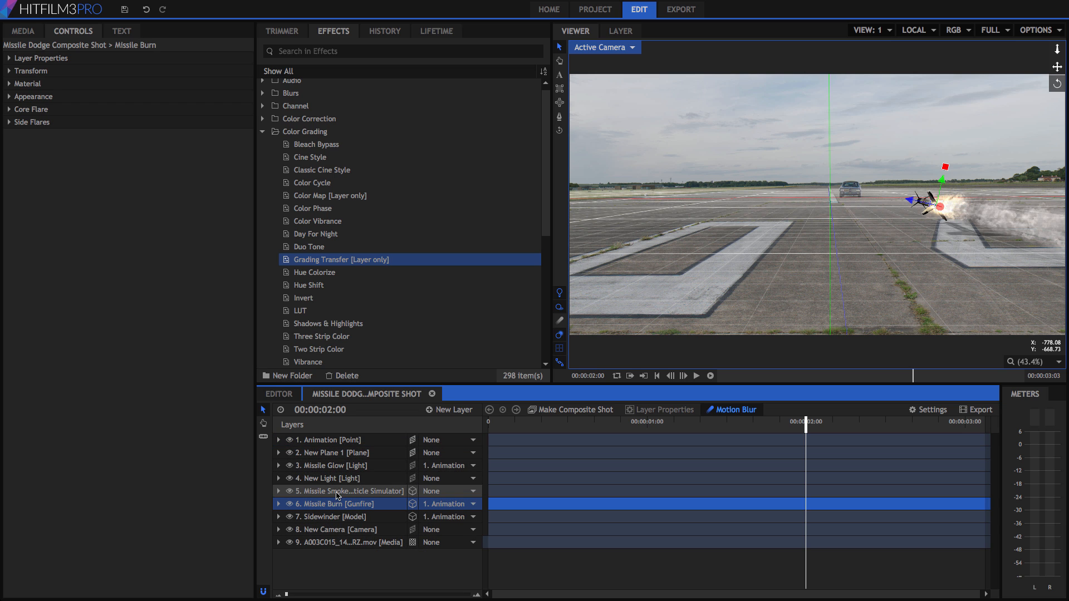
pyautogui.keyDown('ctrl'); pyautogui.click(338, 494); pyautogui.keyUp('ctrl')
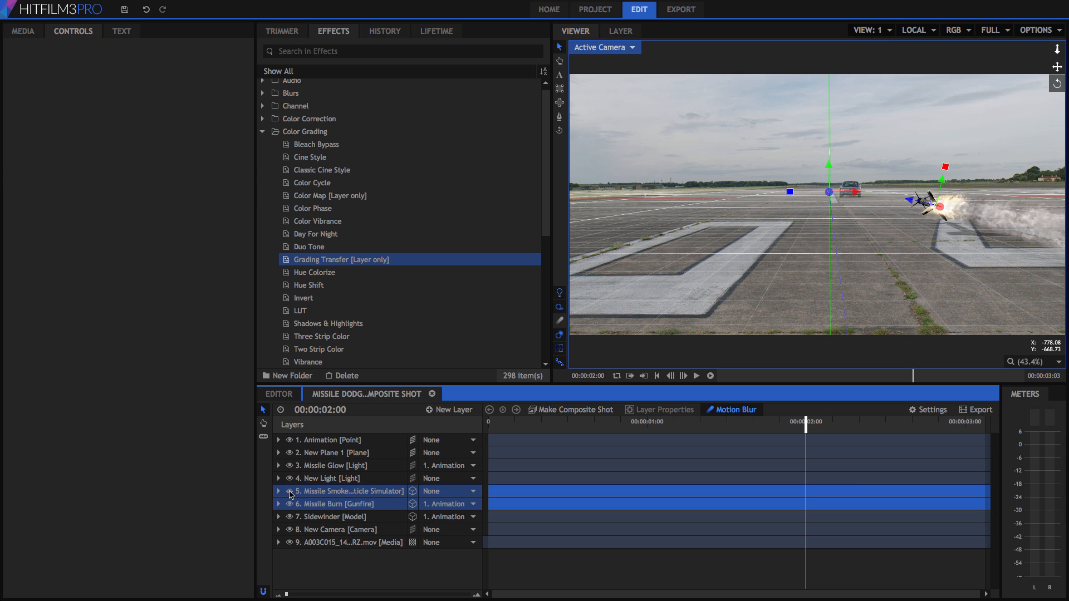
pyautogui.click(290, 494)
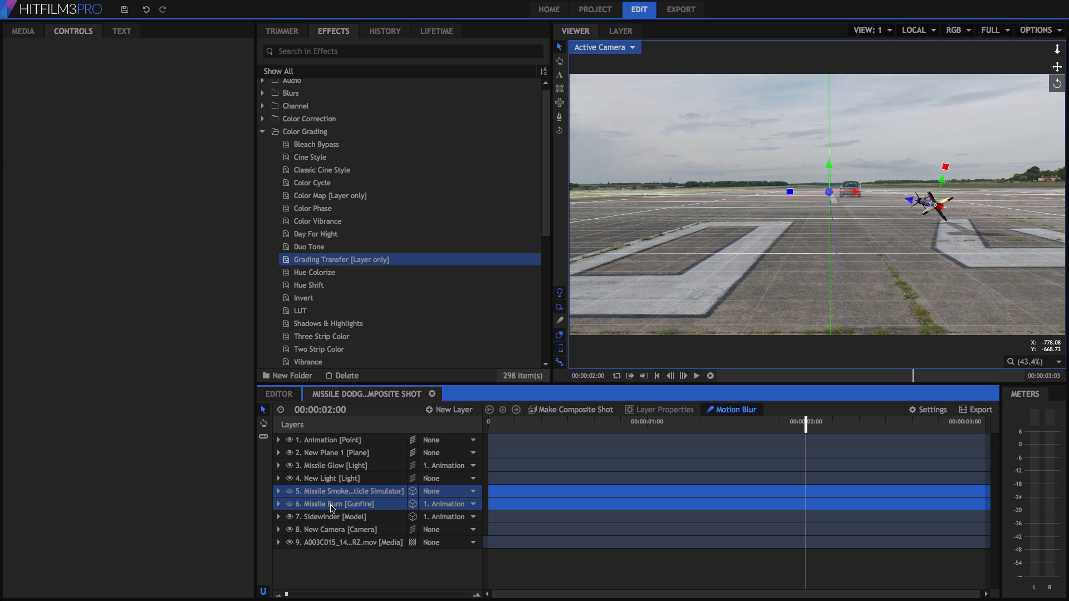
pyautogui.click(345, 561)
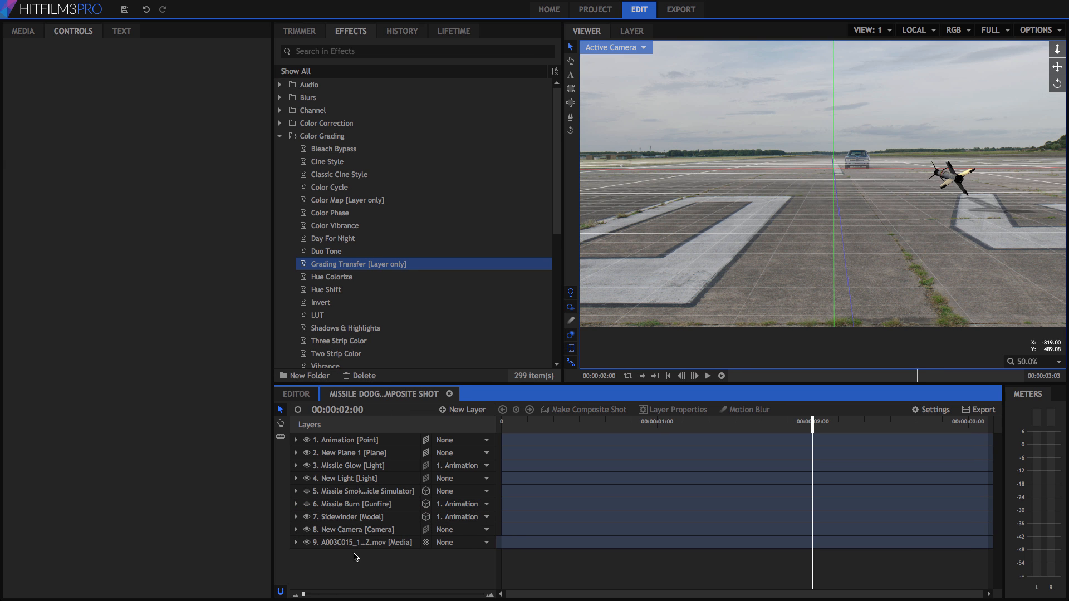
# Hide the New Light, Missile Glow and New Plane 1 layers.
pyautogui.click(306, 479)
pyautogui.click(306, 466)
pyautogui.click(307, 452)
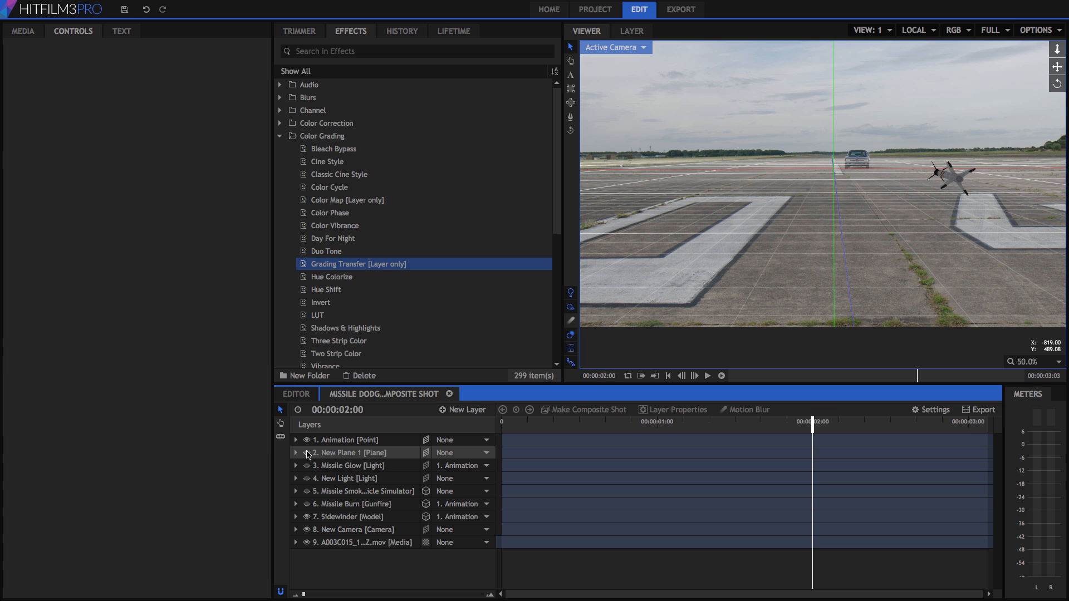
# Add a Gunfire effect from the Particles & Simulation category between the Missile Smoke and Missile Burn layers.
pyautogui.click(280, 136)
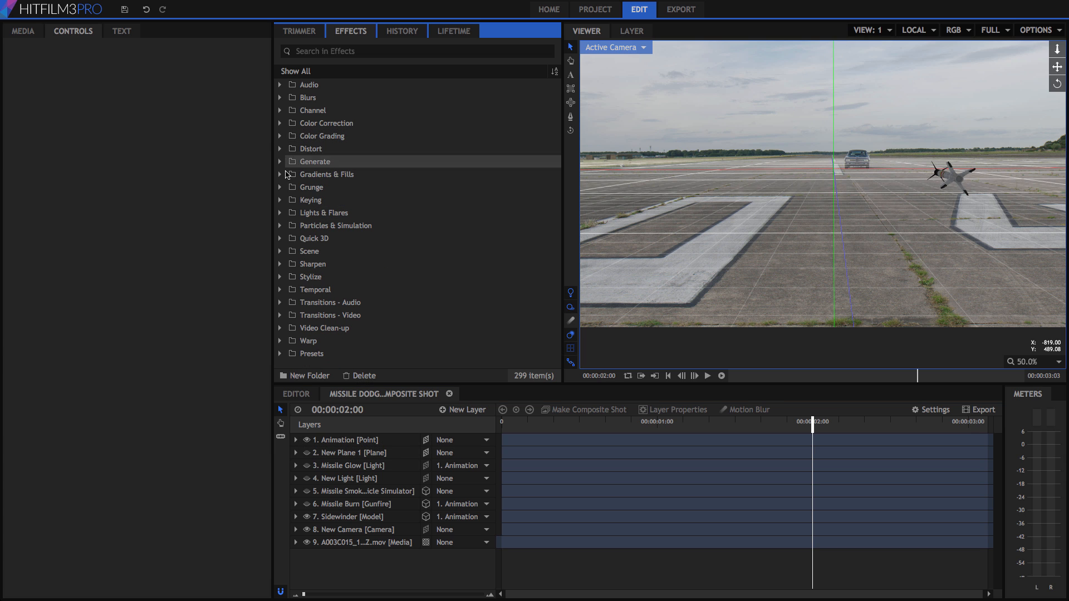
pyautogui.click(280, 225)
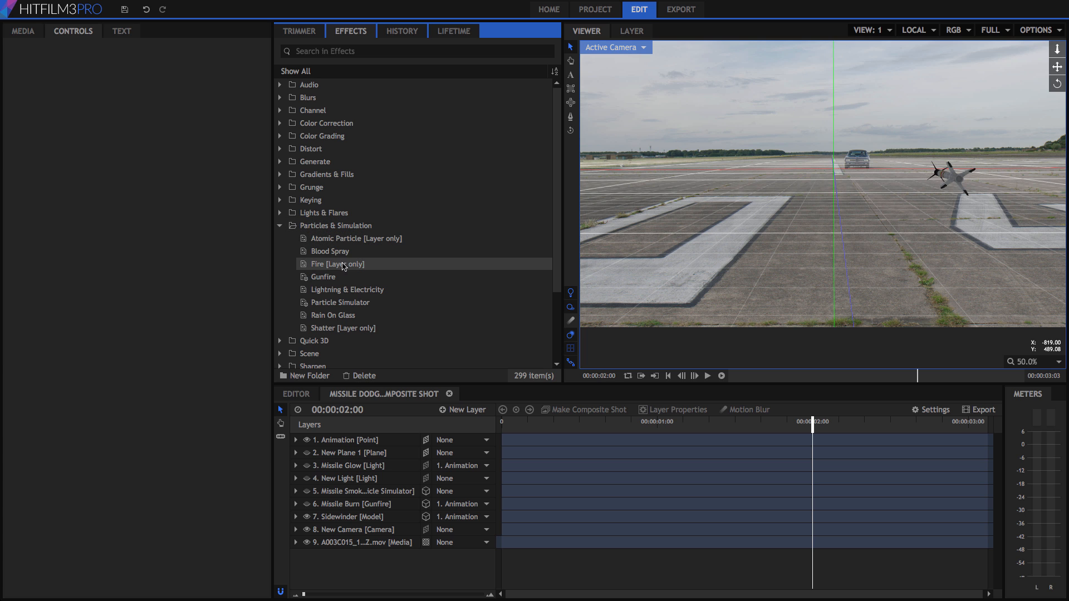
pyautogui.moveTo(327, 277); pyautogui.dragTo(362, 498)
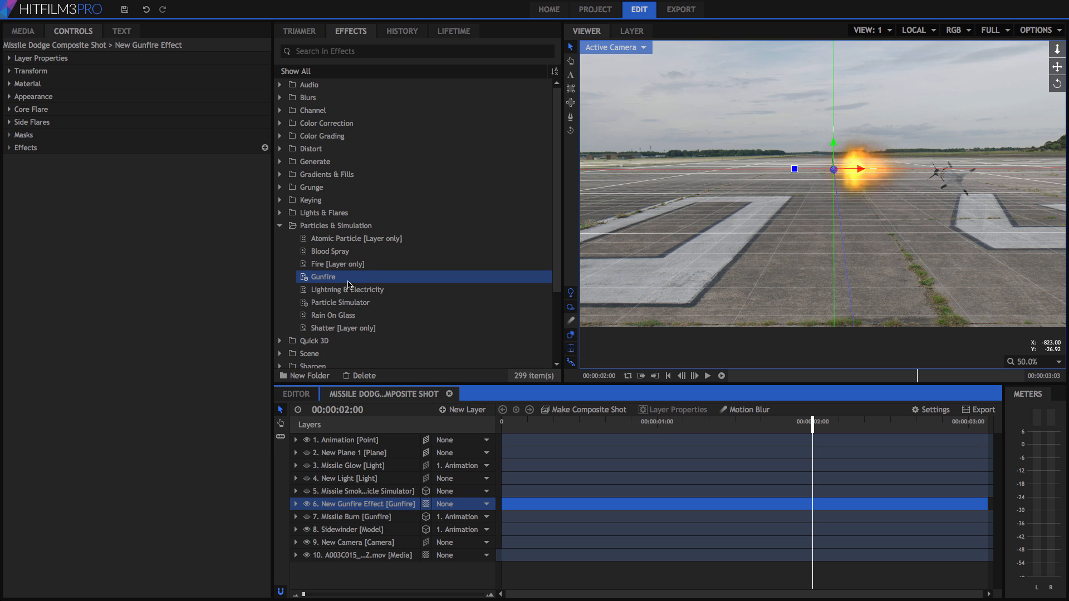
# Set the new gunfire layer's Appearance texture to Tommy Gun (Daylight).
pyautogui.click(64, 33)
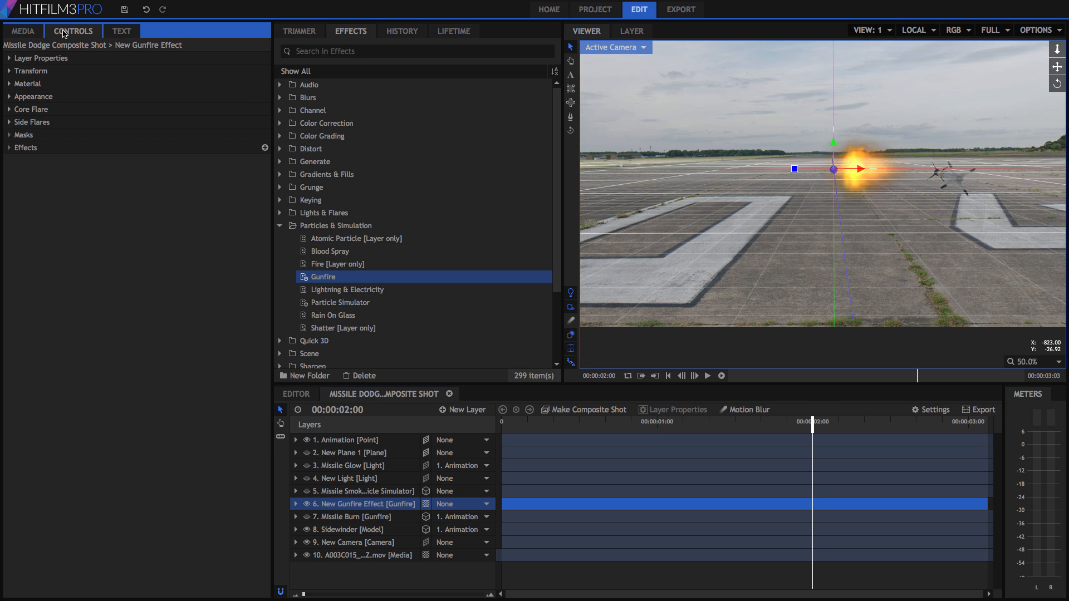
pyautogui.click(11, 97)
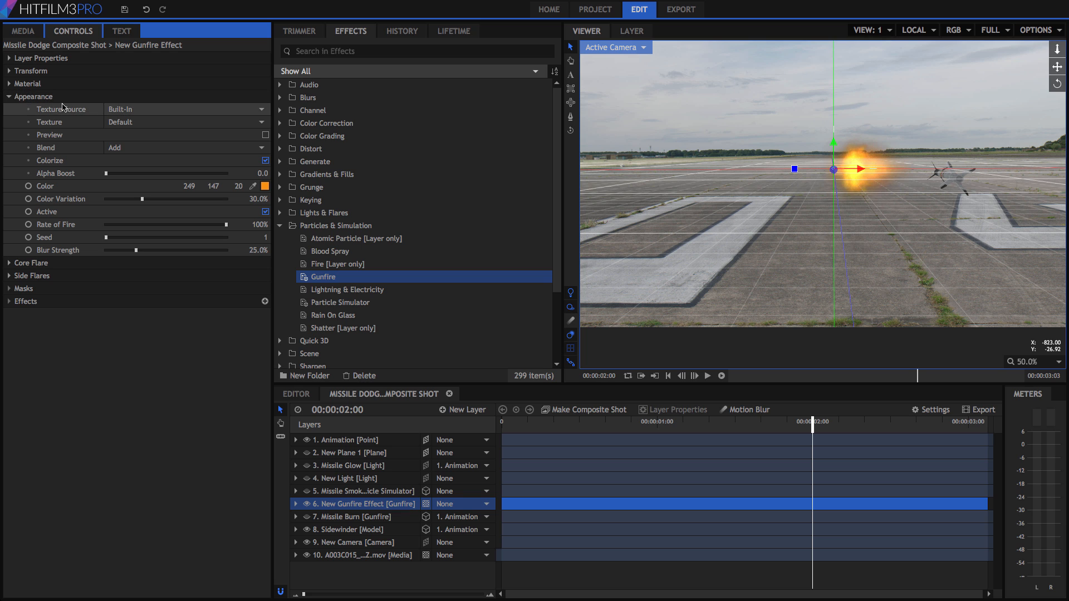
pyautogui.click(167, 124)
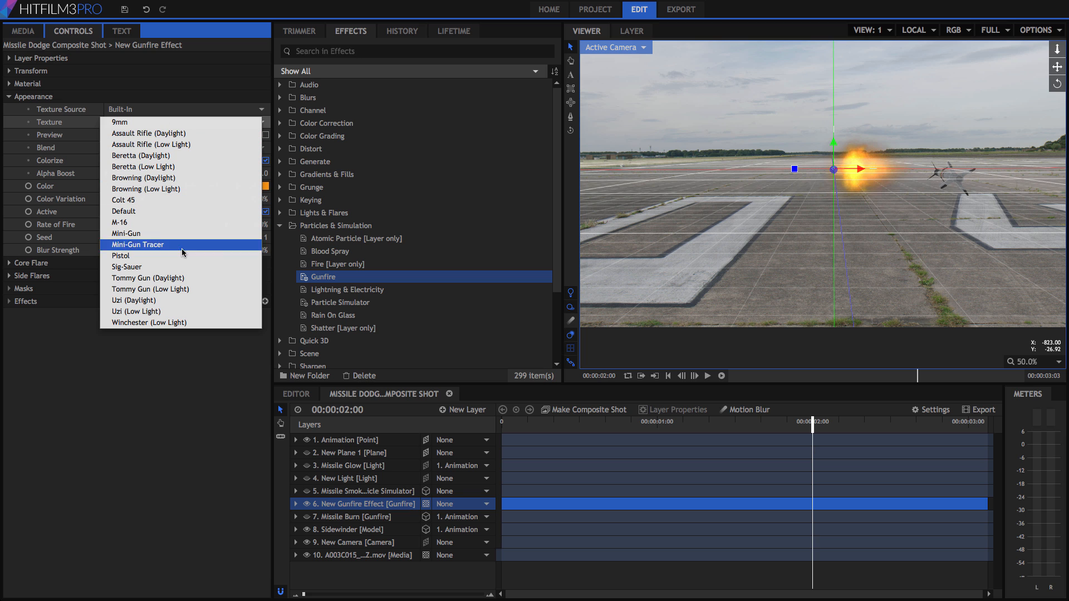
pyautogui.click(201, 280)
# Set the gunfire's Appearance color to RGB 255, 180, 120.
pyautogui.click(190, 186)
pyautogui.write('255')
pyautogui.press('Tab')
pyautogui.write('180')
pyautogui.press('Tab')
pyautogui.write('120')
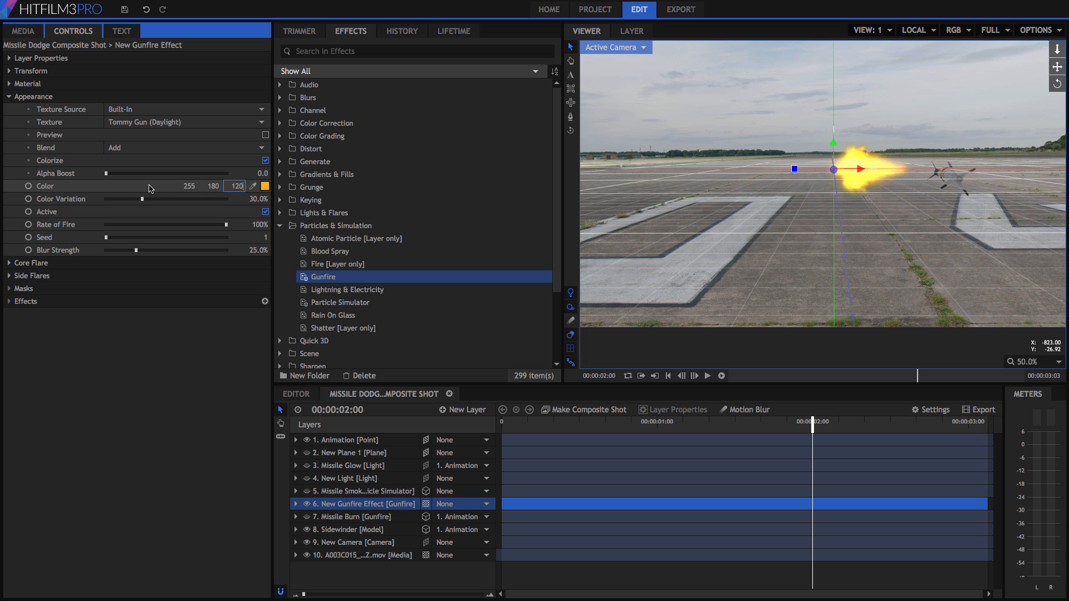
pyautogui.press('Return')
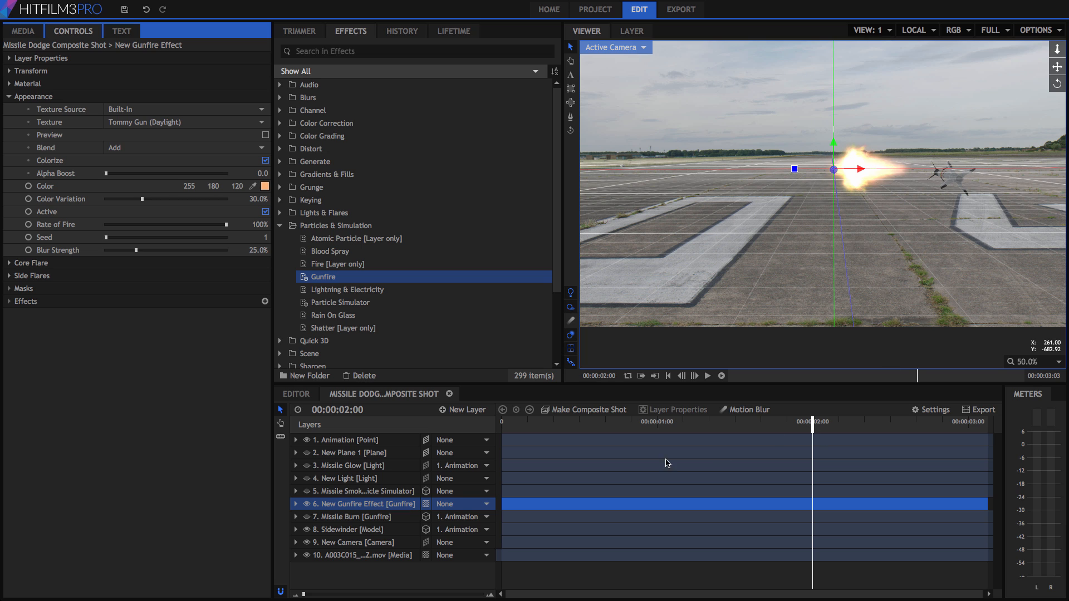
# Parent the new gunfire layer to the Animation layer and set its transform to position 0, 0, 0 and scale 70%.
pyautogui.click(454, 505)
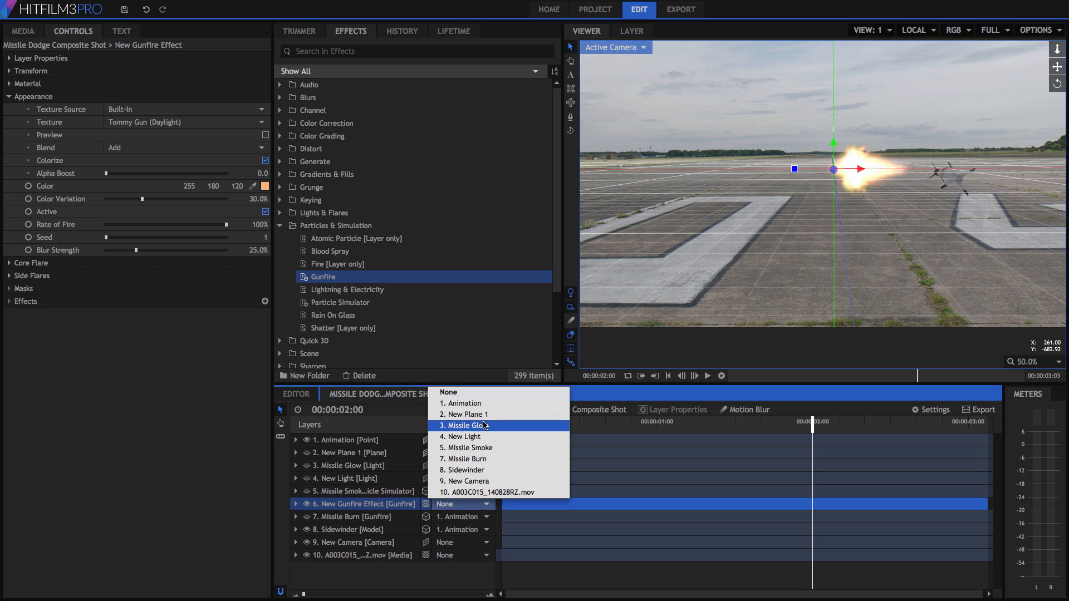
pyautogui.click(483, 404)
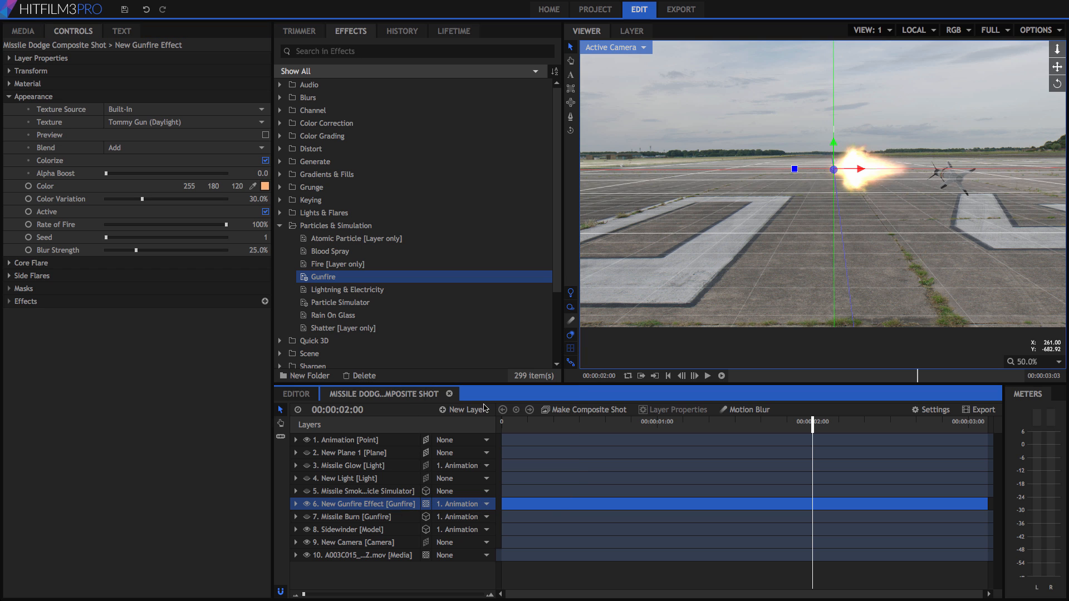
pyautogui.click(9, 71)
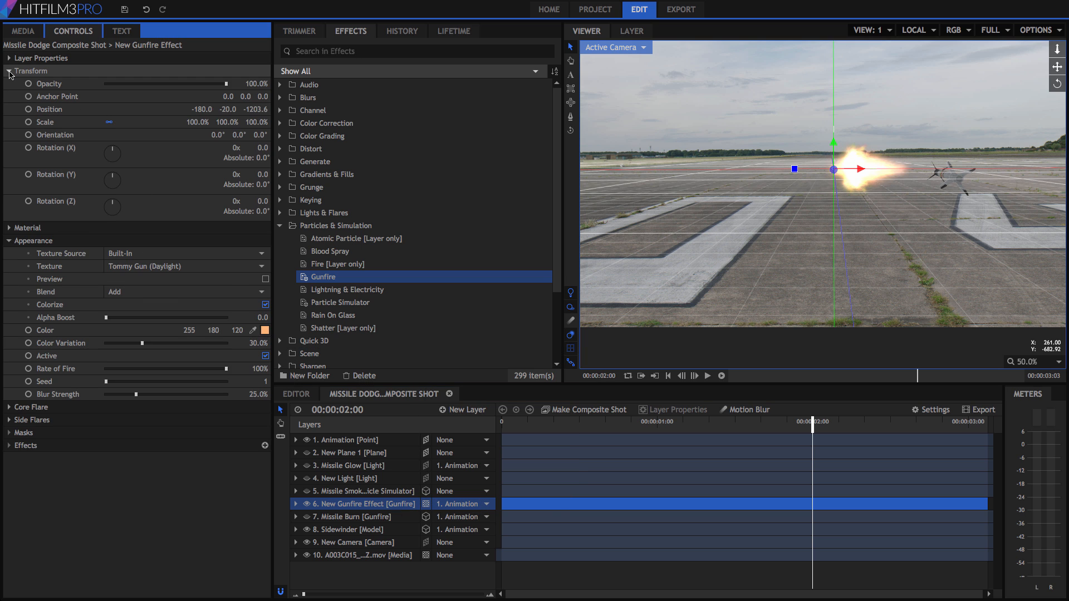
pyautogui.click(201, 110)
pyautogui.write('0')
pyautogui.press('Tab')
pyautogui.write('0')
pyautogui.press('Tab')
pyautogui.write('0')
pyautogui.press('Tab')
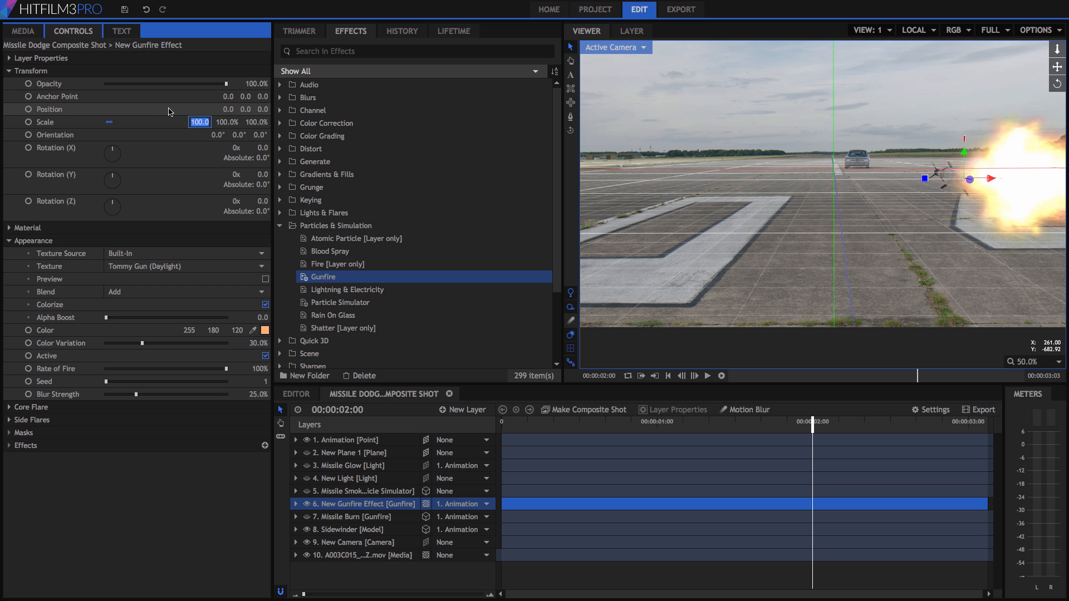
pyautogui.write('70')
pyautogui.press('Return')
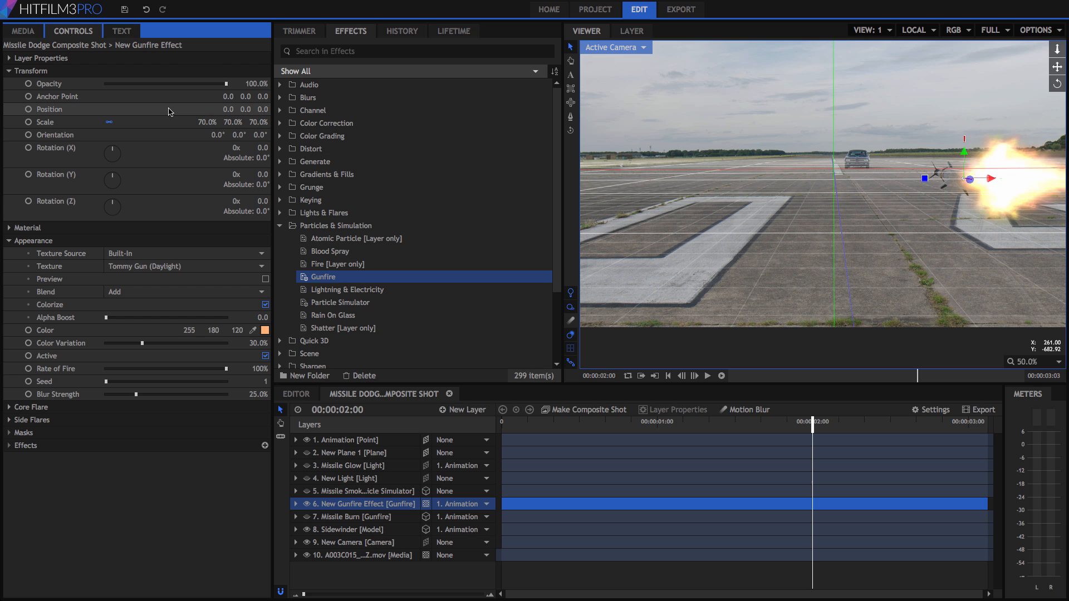
# Set the gunfire's Core Flare length to 166 and radius to 50.
pyautogui.click(9, 241)
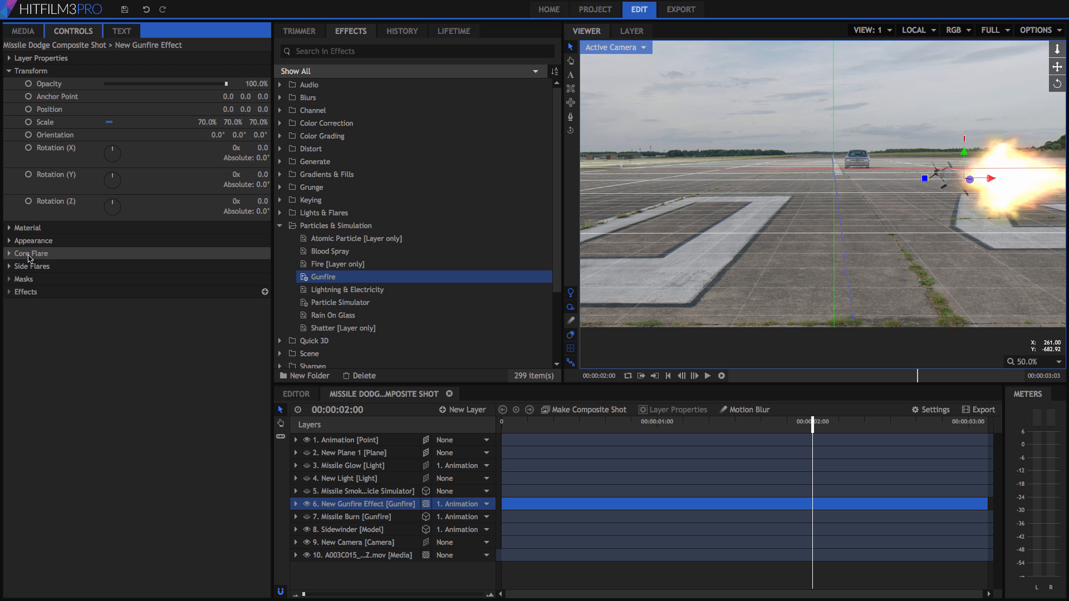
pyautogui.click(51, 256)
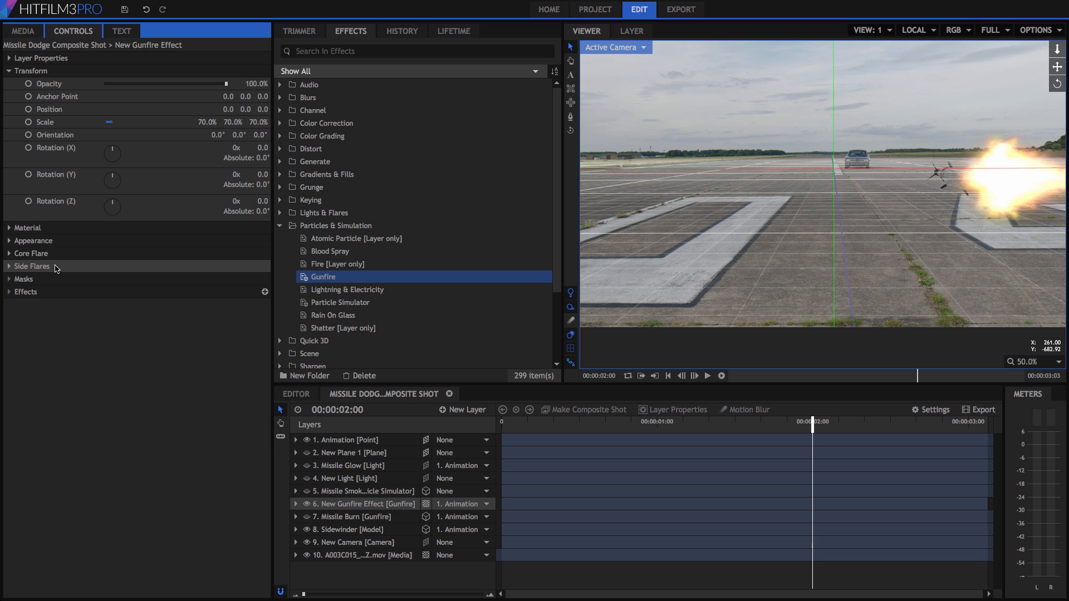
pyautogui.click(11, 253)
pyautogui.moveTo(257, 306); pyautogui.dragTo(205, 305)
pyautogui.moveTo(258, 331); pyautogui.dragTo(184, 331)
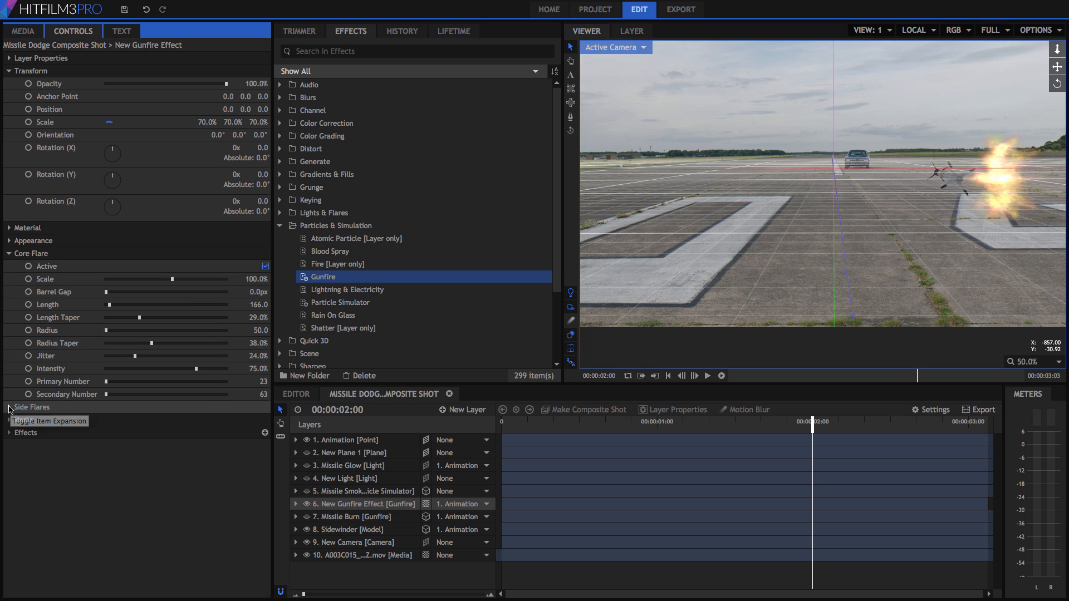
# Deactivate the gunfire's Side Flares and collapse their settings.
pyautogui.click(9, 409)
pyautogui.click(256, 420)
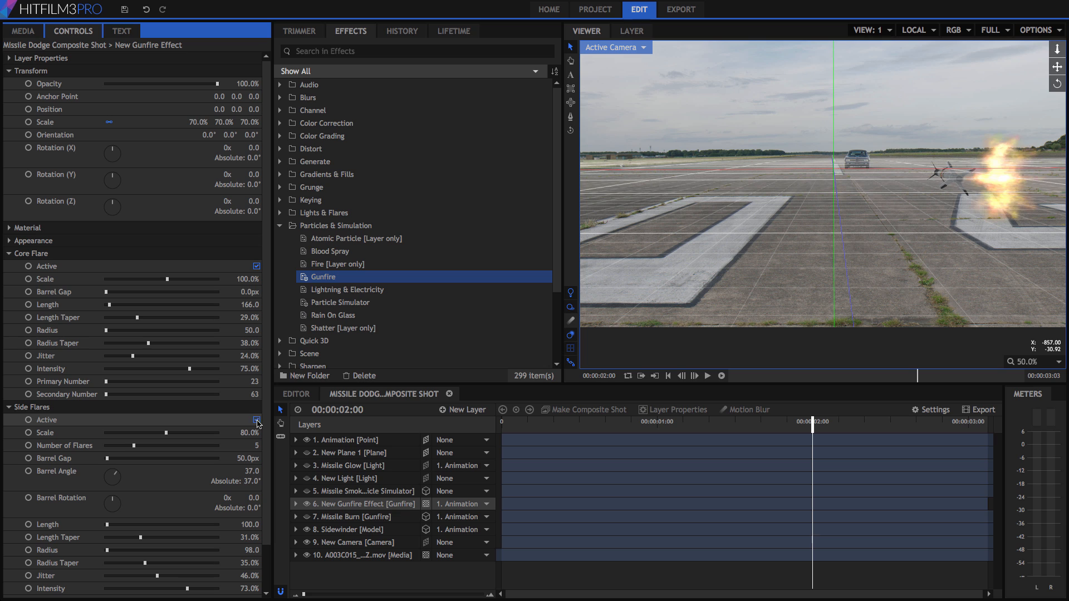
pyautogui.click(10, 408)
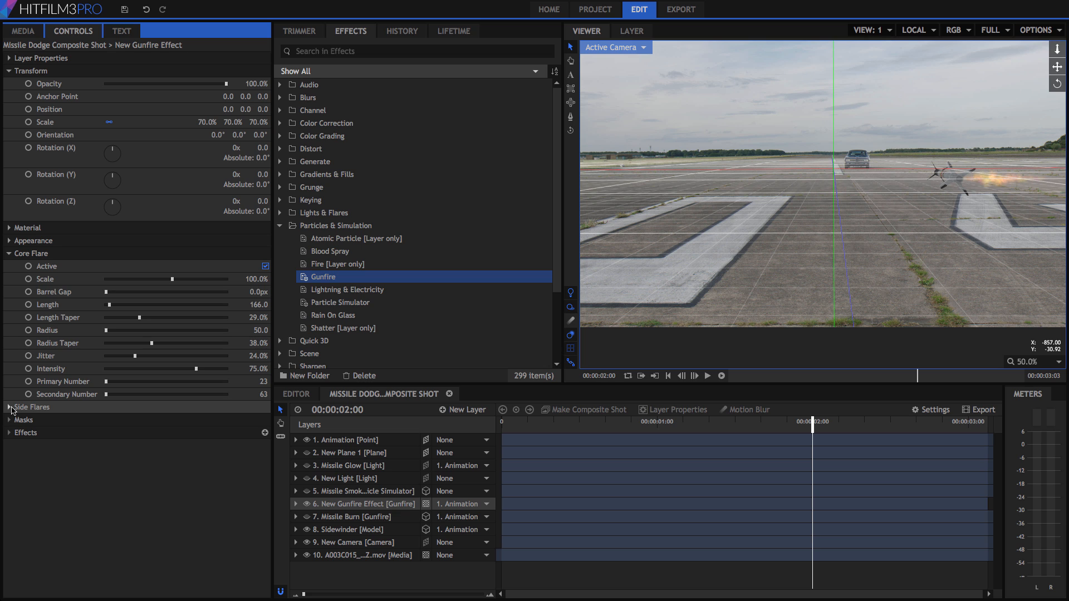
# Set the gunfire's Core Flare primary number to 130 and its length taper to 0%.
pyautogui.click(83, 383)
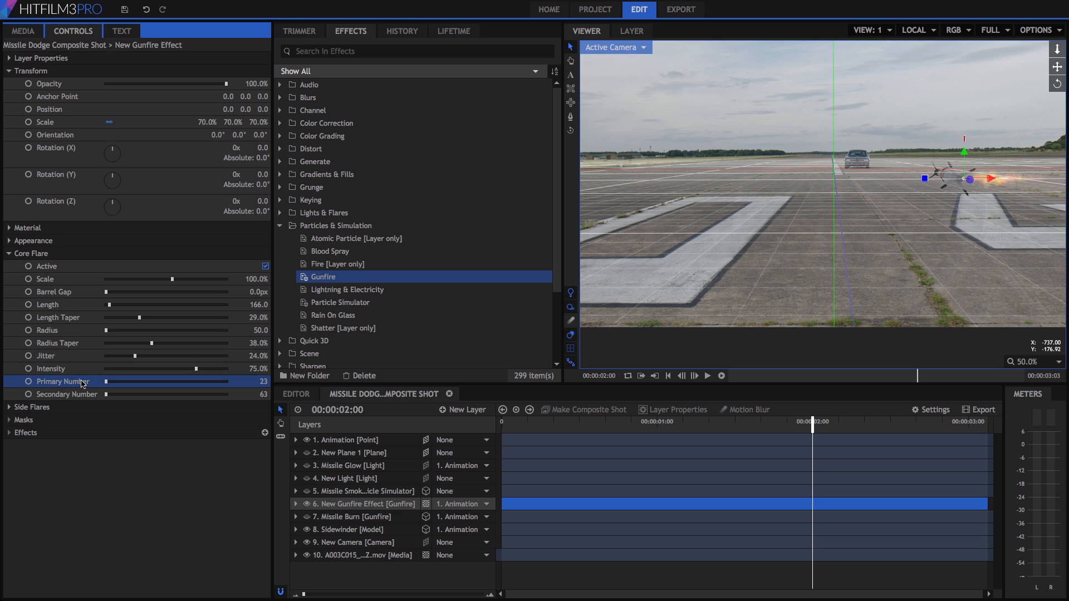
pyautogui.click(84, 396)
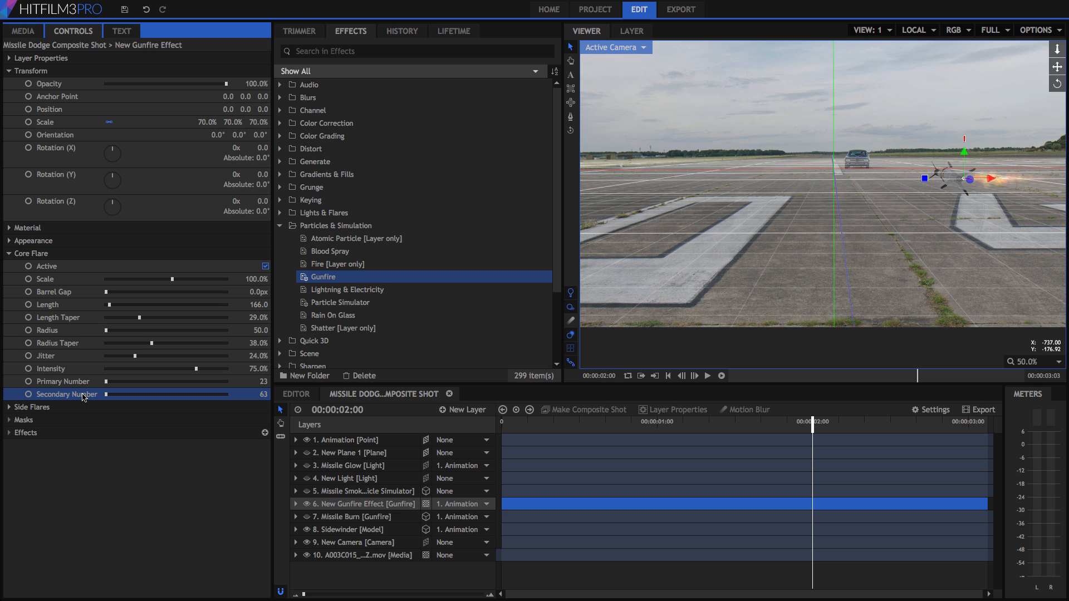
pyautogui.click(78, 383)
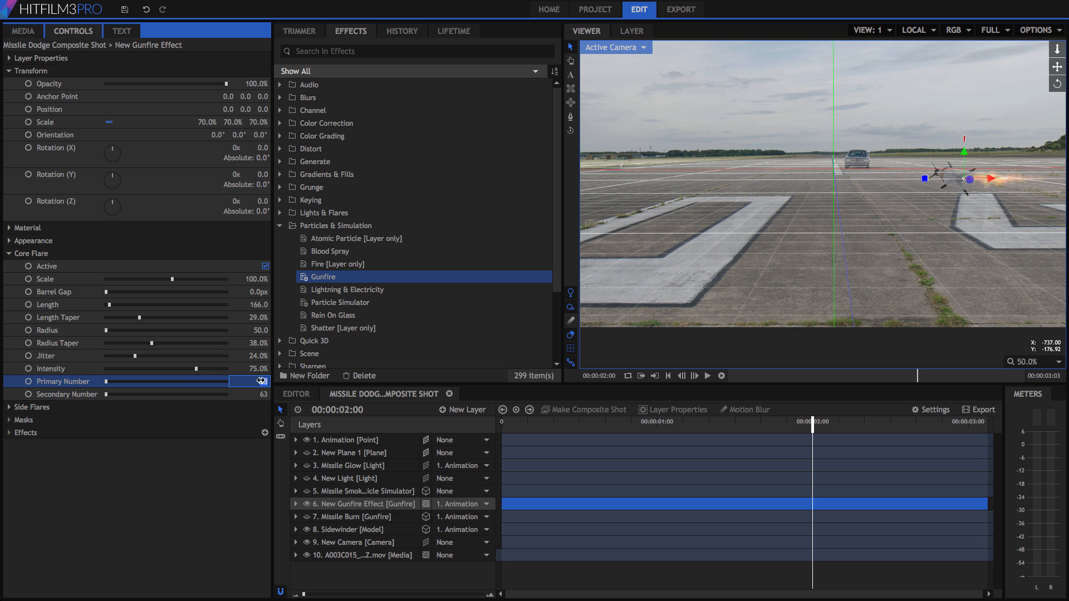
pyautogui.click(262, 382)
pyautogui.write('130')
pyautogui.press('Return')
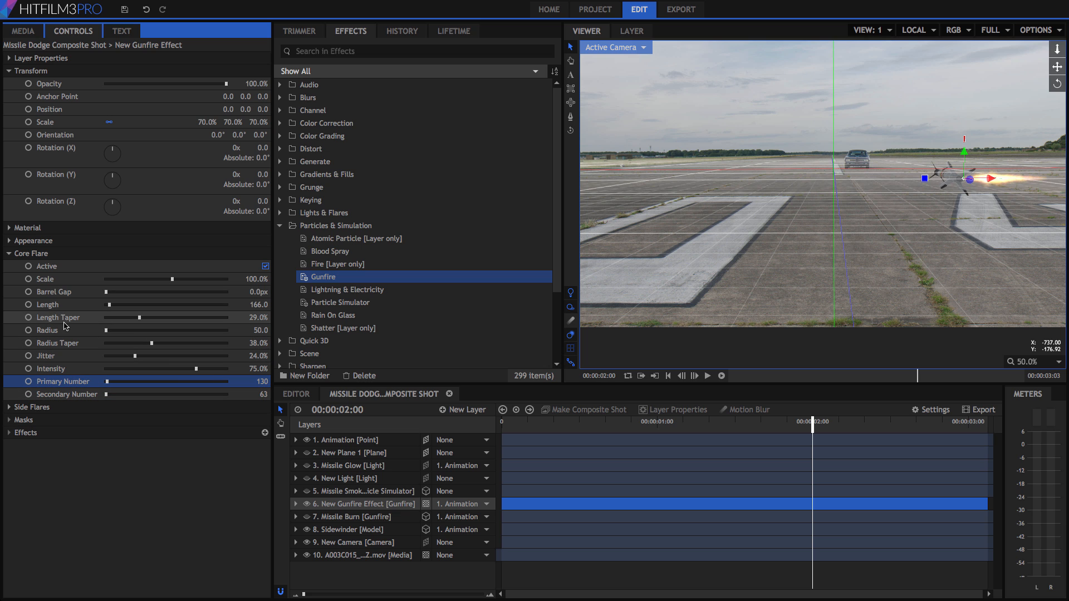
pyautogui.moveTo(140, 317); pyautogui.dragTo(15, 331)
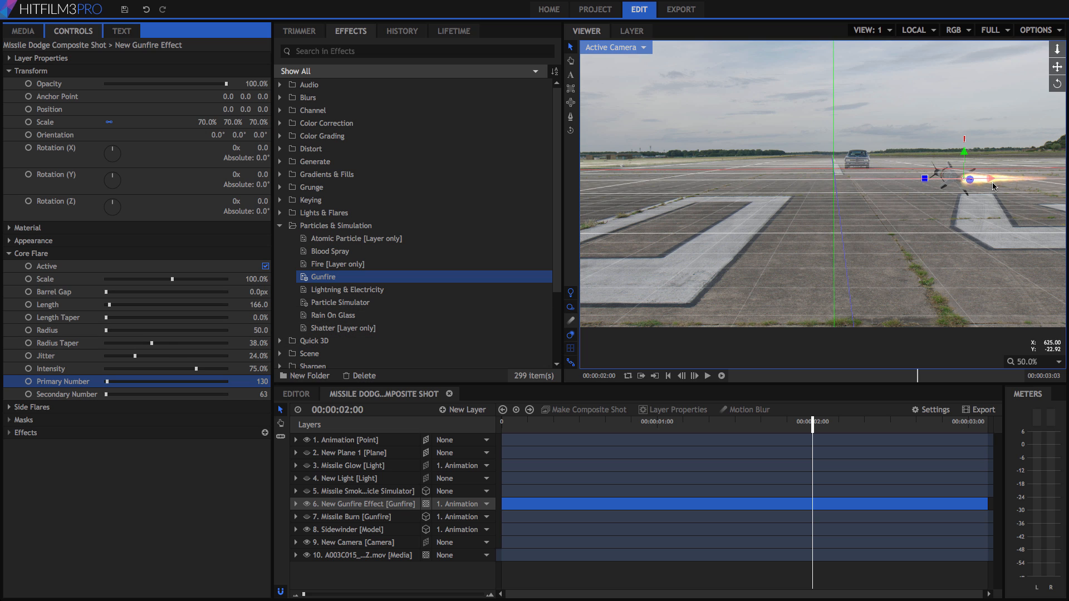
# Set the second orientation value of the new gunfire layer to 90° so the burn follows the missile's direction.
pyautogui.click(33, 74)
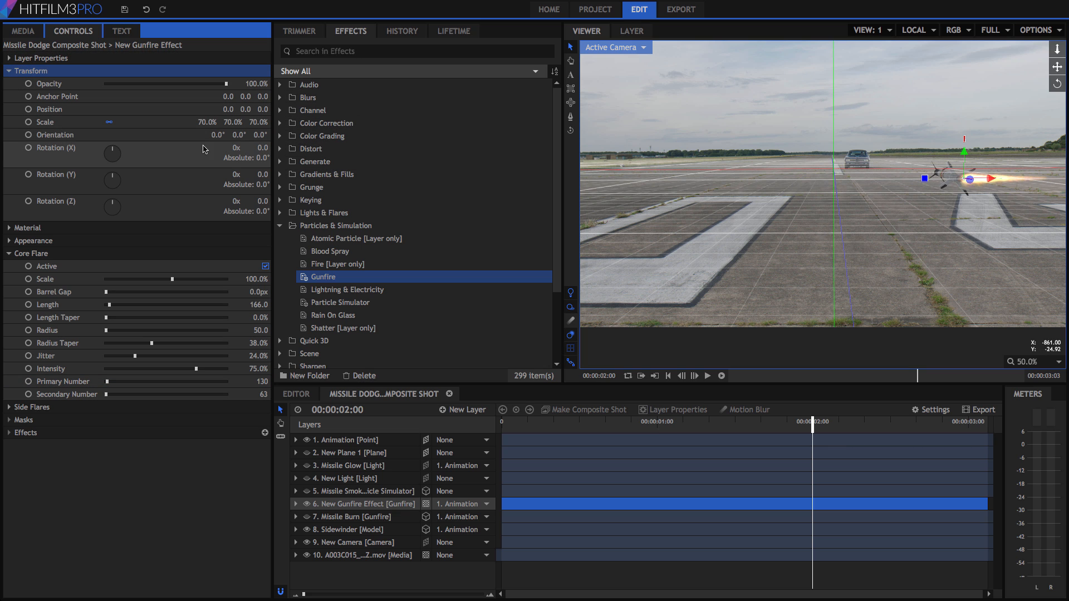
pyautogui.moveTo(237, 136); pyautogui.dragTo(287, 136)
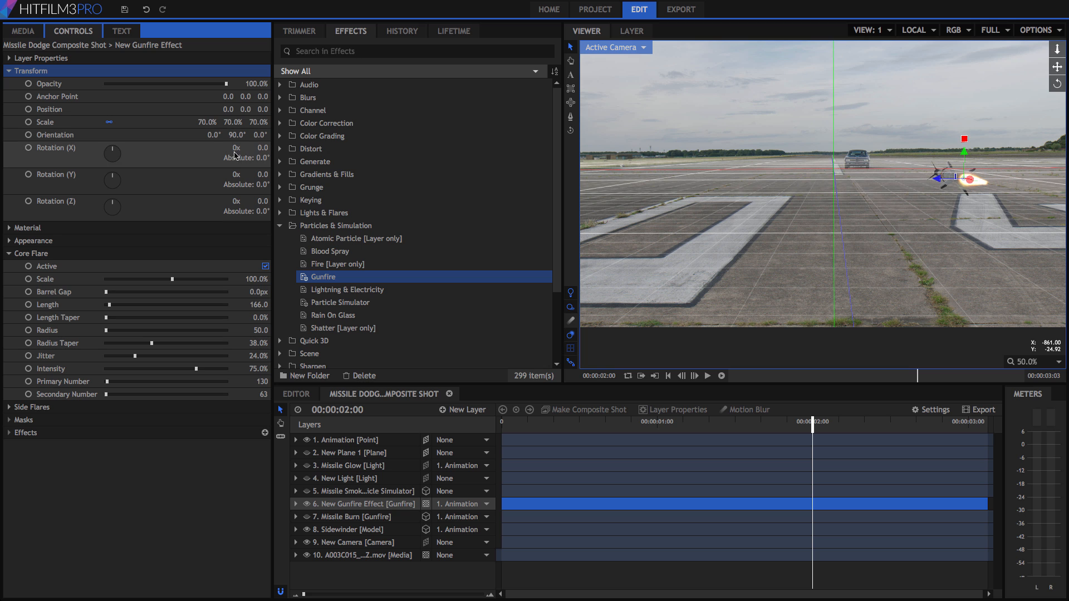
pyautogui.click(427, 504)
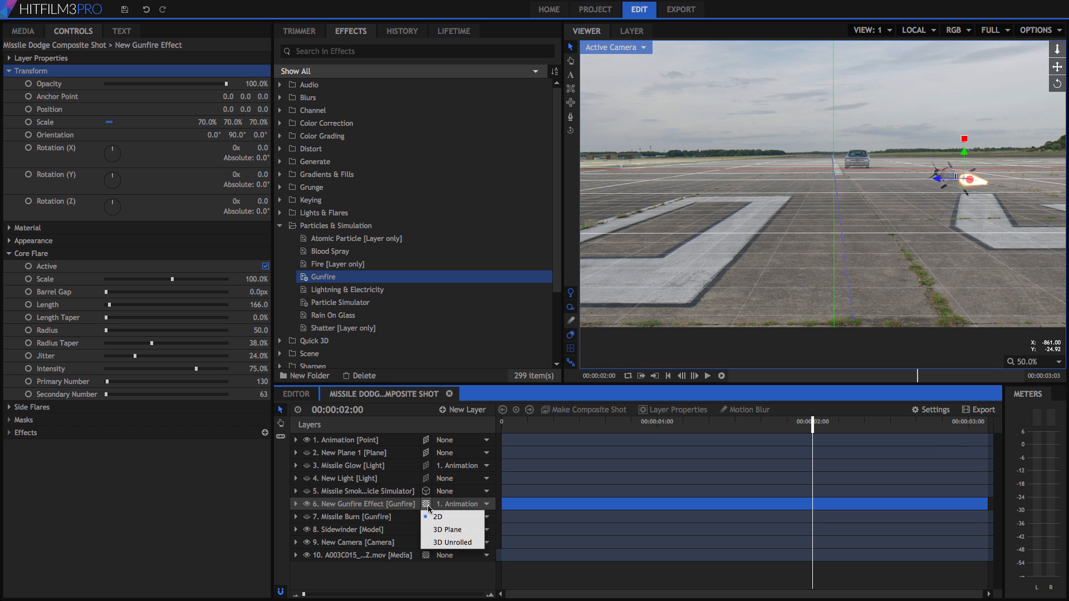
pyautogui.click(211, 135)
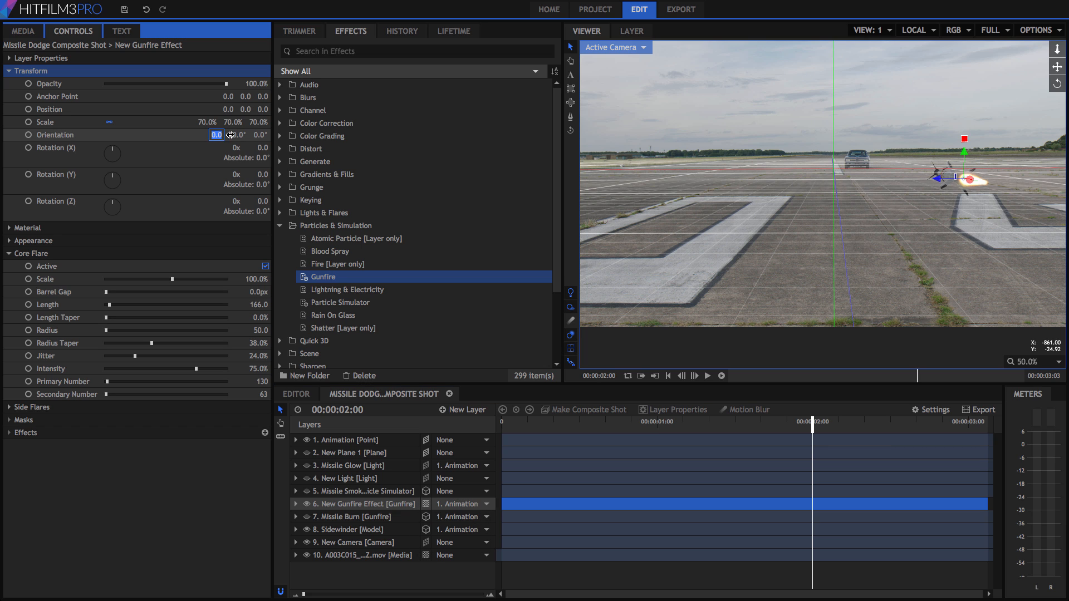
pyautogui.press('Tab')
pyautogui.press('Tab')
pyautogui.click(174, 139)
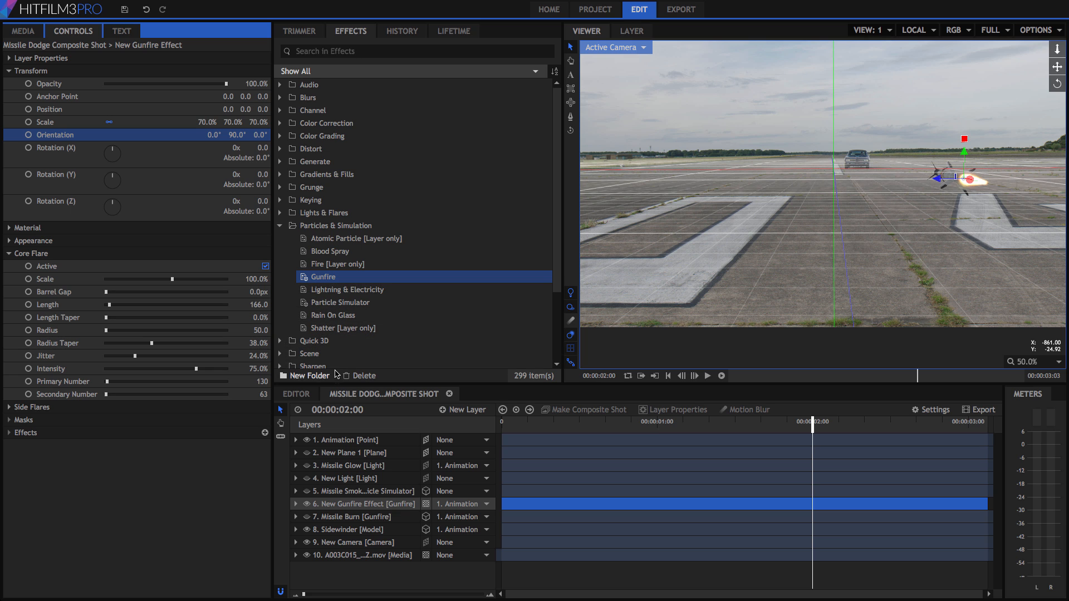
# Move the new gunfire layer directly below the Sidewinder model layer.
pyautogui.click(426, 503)
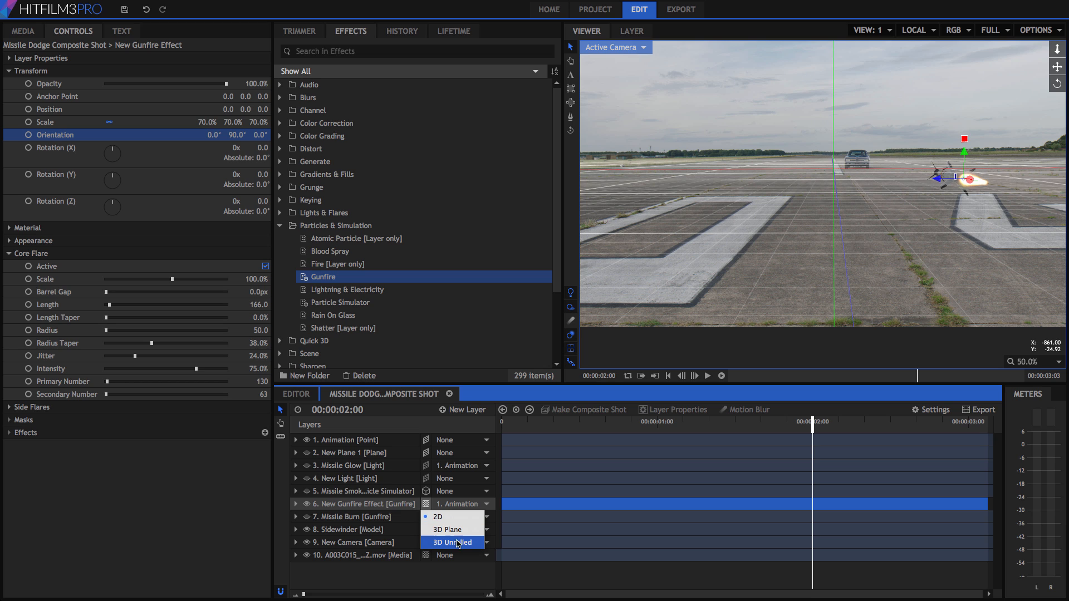
pyautogui.click(466, 575)
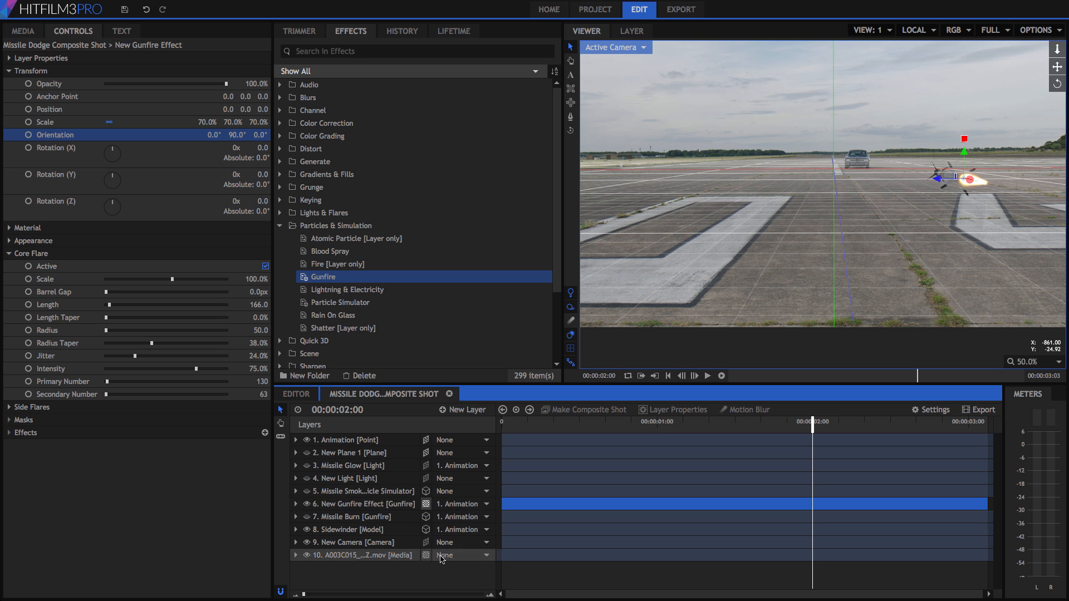
pyautogui.click(359, 505)
pyautogui.moveTo(359, 505); pyautogui.dragTo(352, 542)
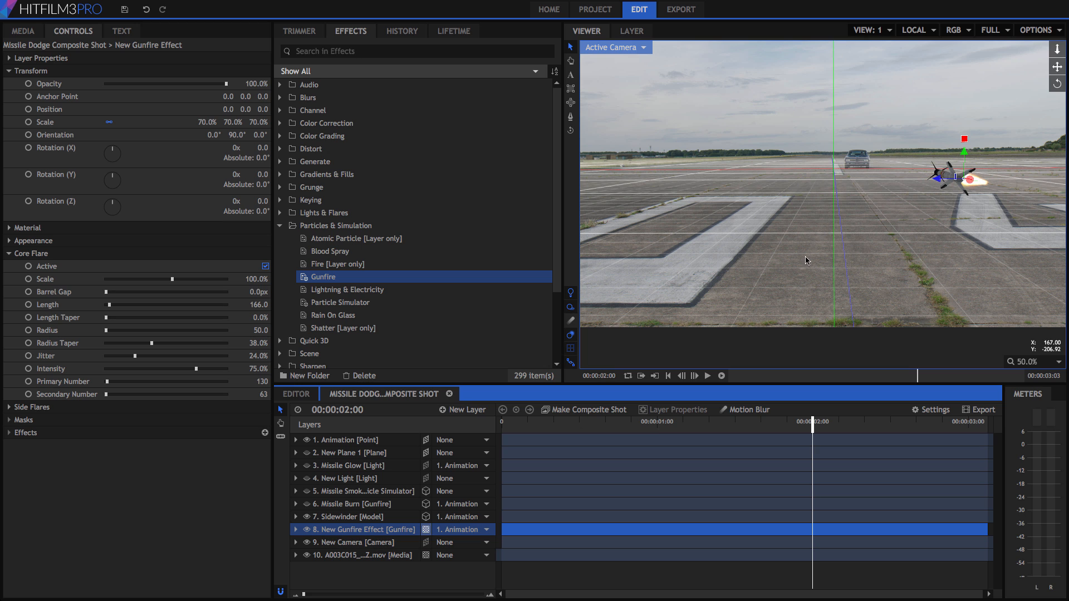
# Change the new gunfire layer to 3D Unrolled and move it above the Missile Burn layer, keeping Animation as its parent.
pyautogui.click(428, 530)
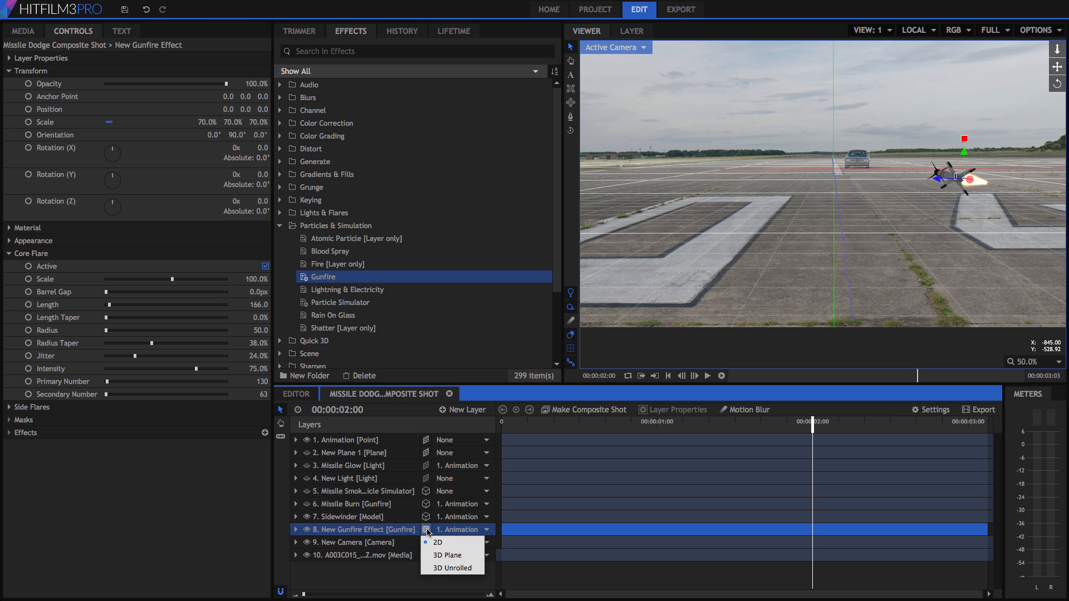
pyautogui.click(452, 568)
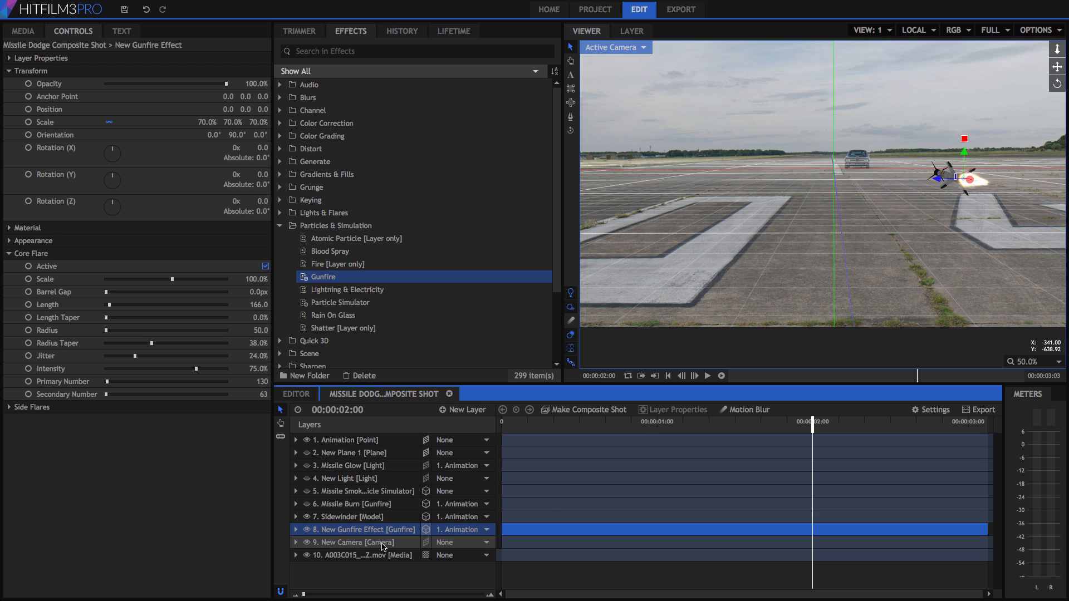
pyautogui.moveTo(361, 533); pyautogui.dragTo(363, 501)
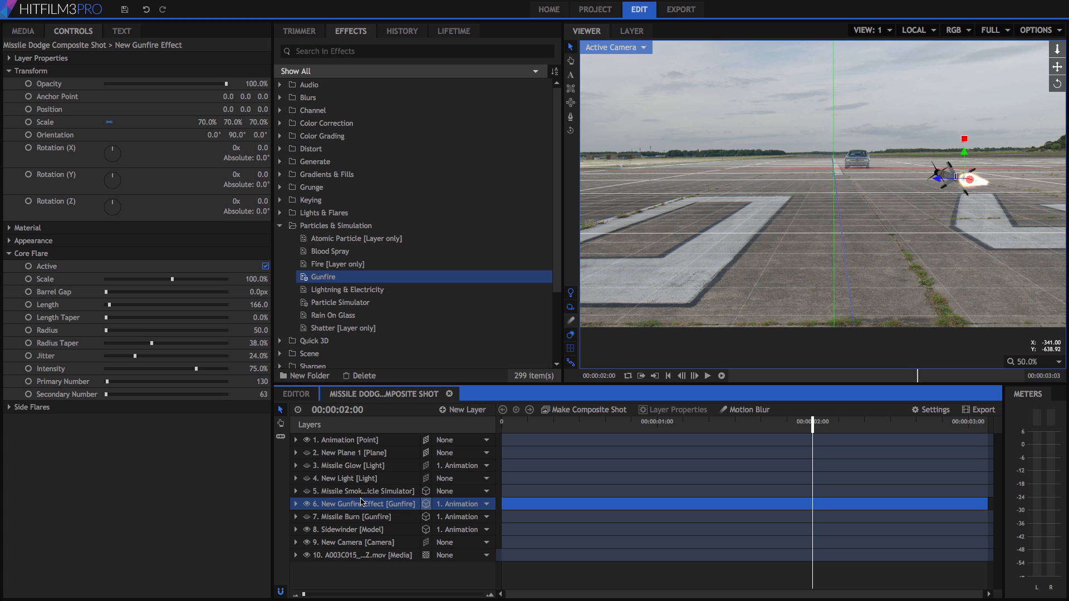
pyautogui.click(486, 504)
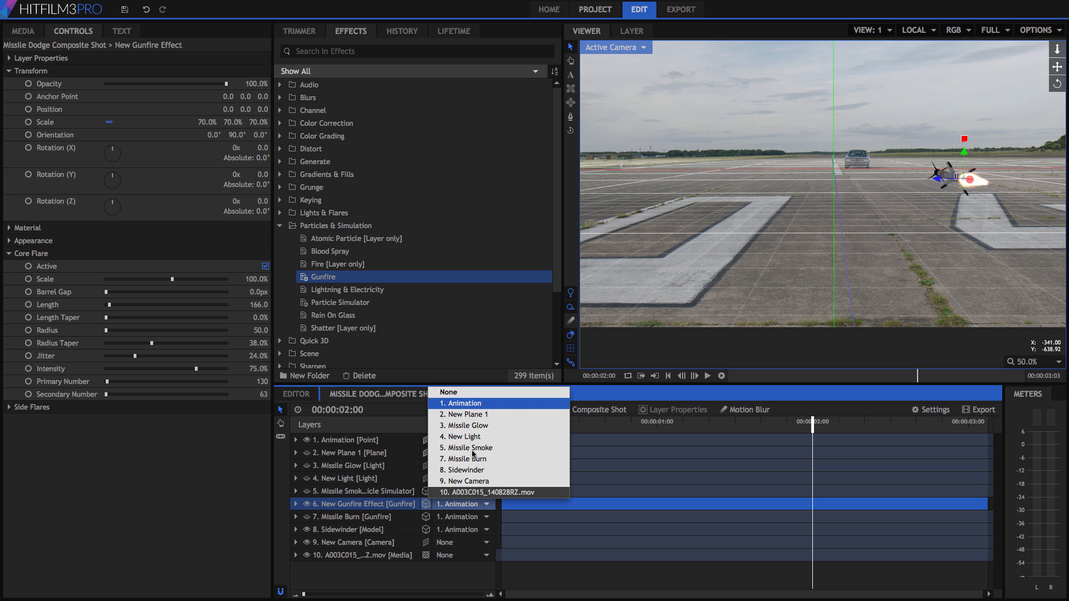
pyautogui.click(472, 404)
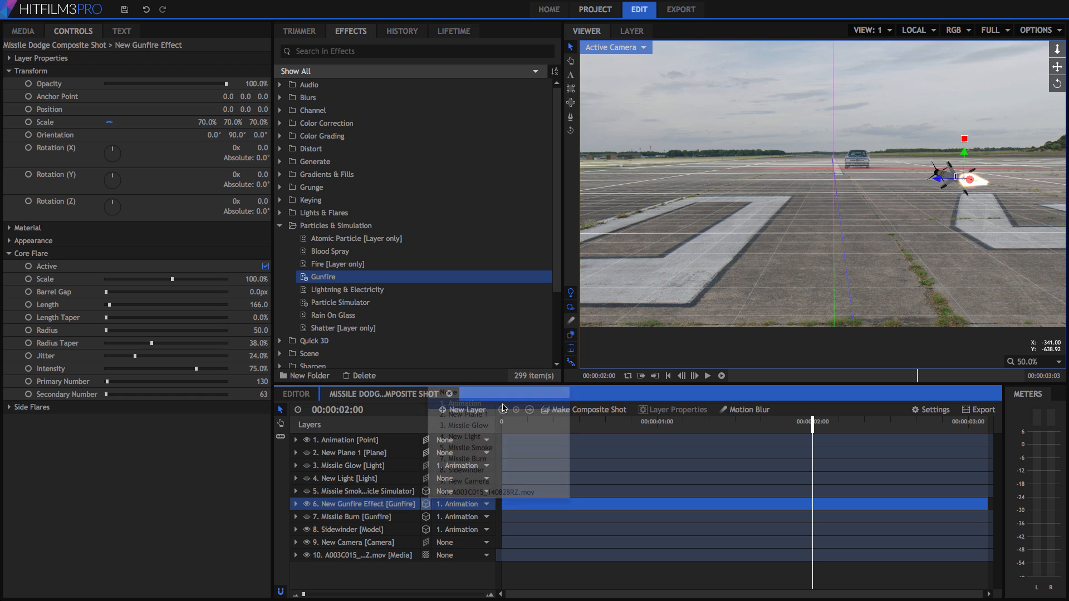
pyautogui.moveTo(813, 426)
pyautogui.mouseDown()
pyautogui.moveTo(868, 429)
pyautogui.moveTo(813, 424)
pyautogui.mouseUp()
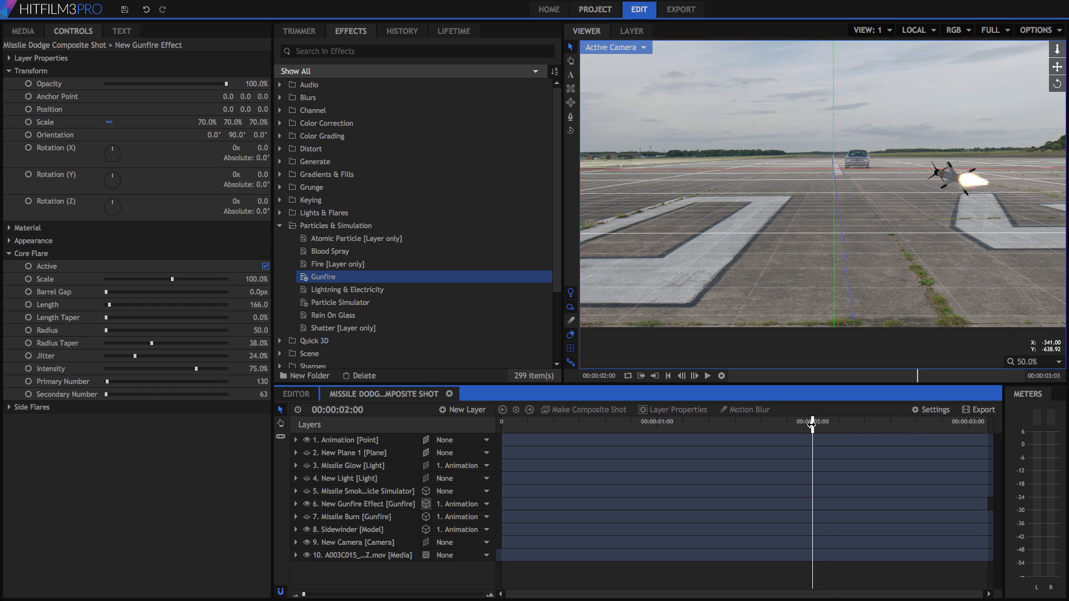
# Rename the new gunfire layer as Missile Burn 2, collapse its Transform settings and expand Appearance.
pyautogui.rightClick(354, 507)
pyautogui.click(389, 496)
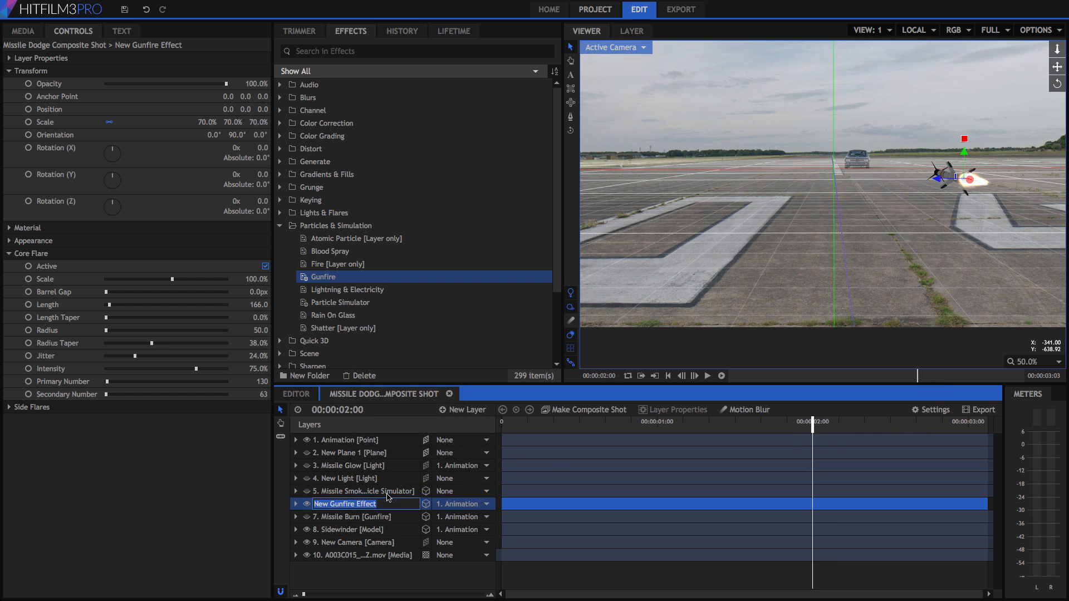
pyautogui.write('Missile Burn 2')
pyautogui.press('Return')
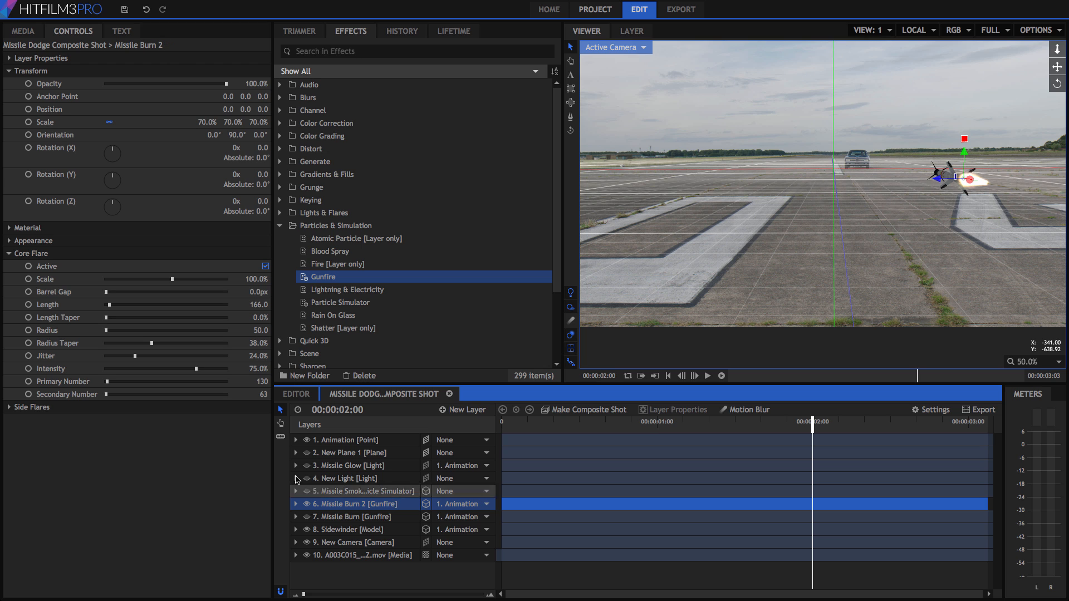
pyautogui.click(9, 71)
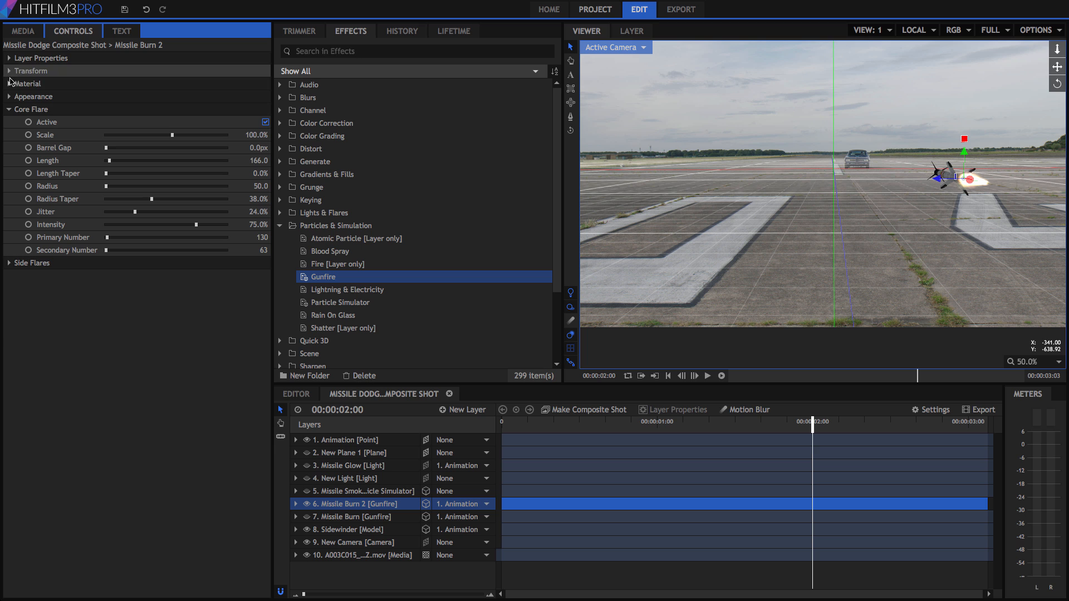
pyautogui.click(9, 96)
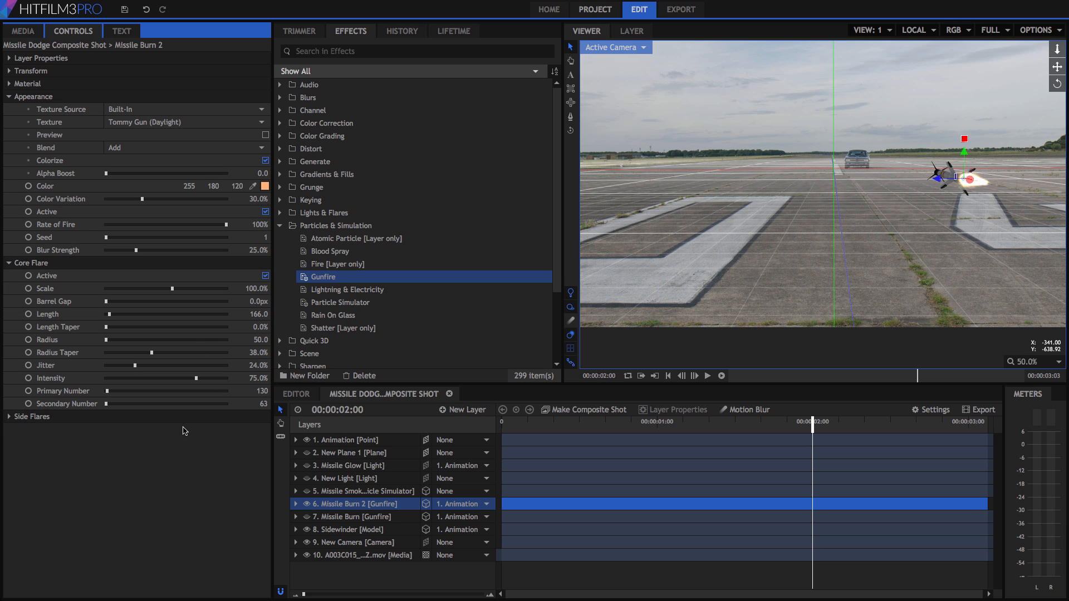
# Save the Missile Burn 2 gunfire as a 3D preset named Rocket Engine in the 3D Effects Gunfire folder.
pyautogui.click(280, 225)
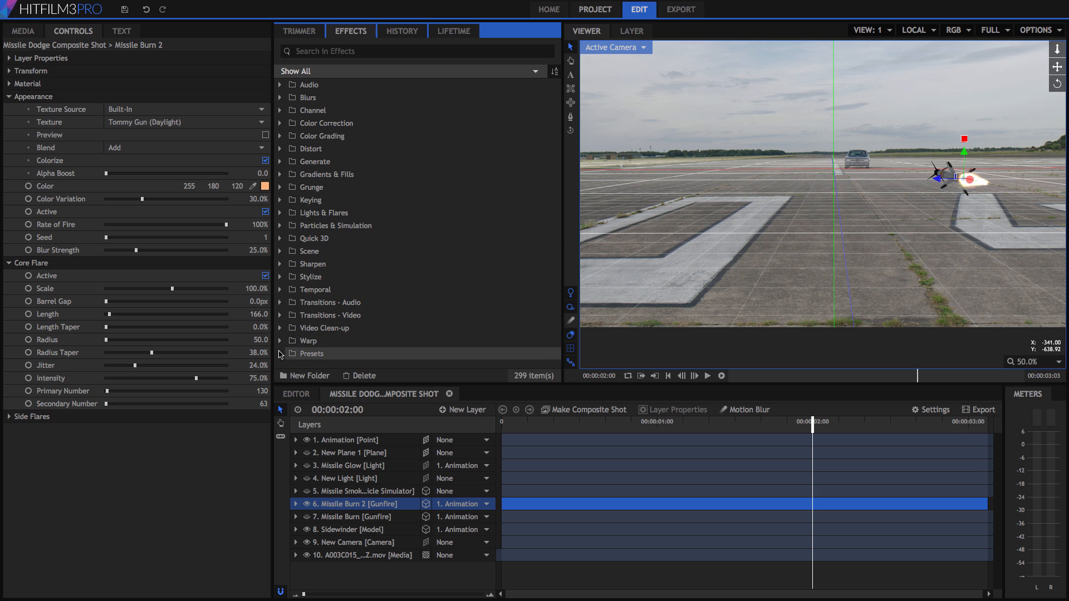
pyautogui.click(281, 354)
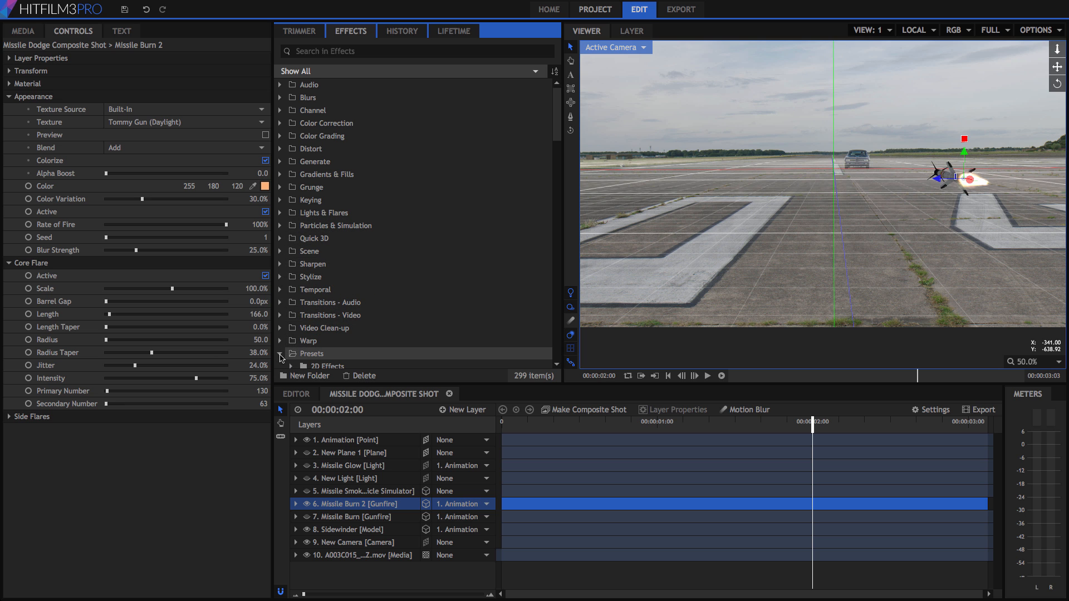
pyautogui.moveTo(555, 109); pyautogui.dragTo(557, 149)
pyautogui.moveTo(555, 164); pyautogui.dragTo(560, 230)
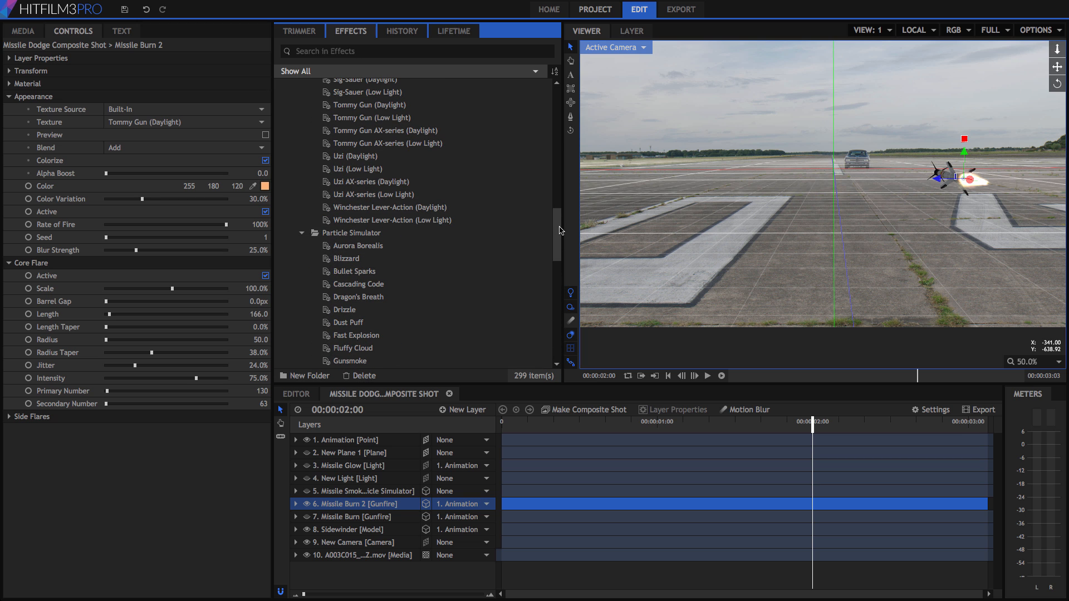
pyautogui.rightClick(363, 506)
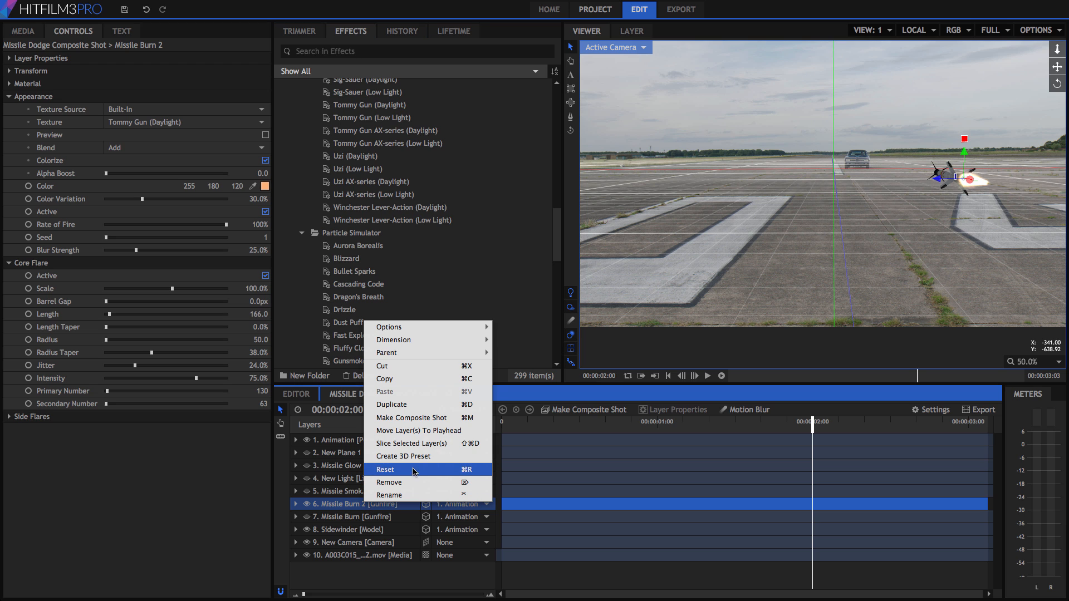
pyautogui.click(440, 457)
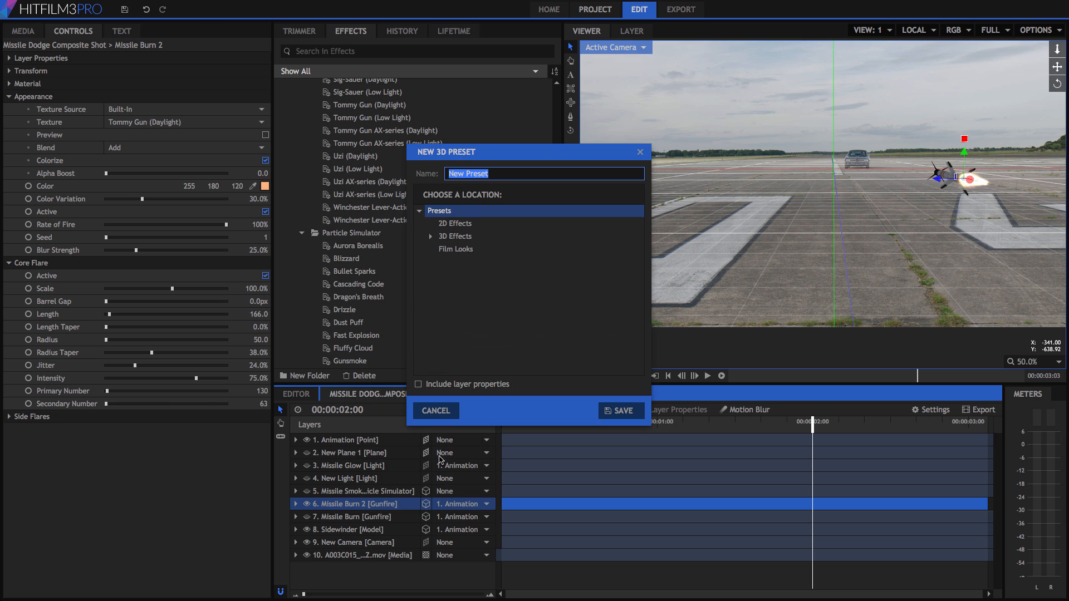
pyautogui.write('Rocket Engine')
pyautogui.click(431, 236)
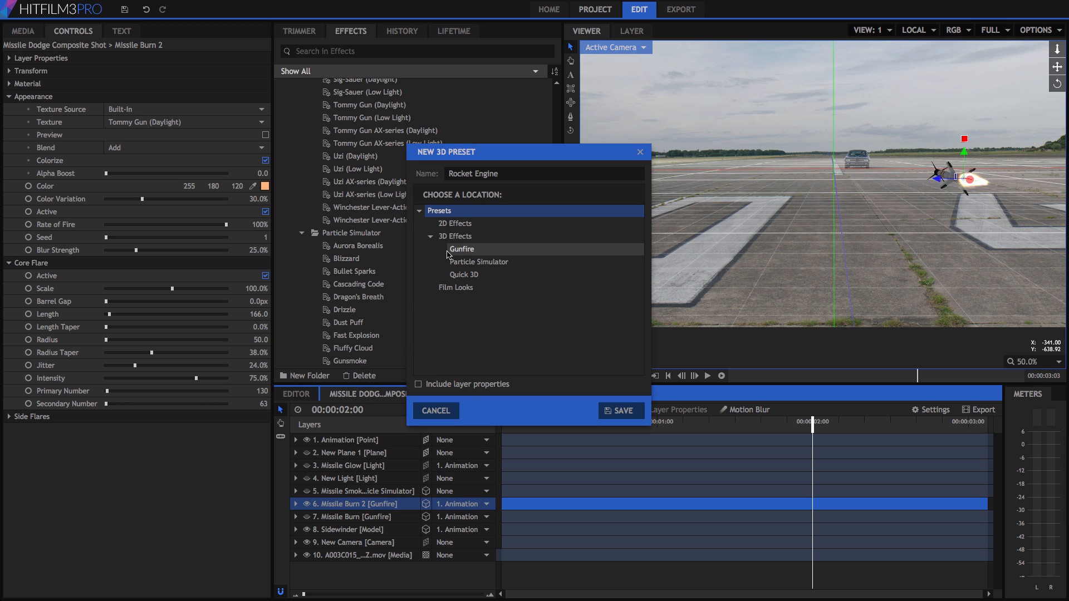
pyautogui.click(467, 250)
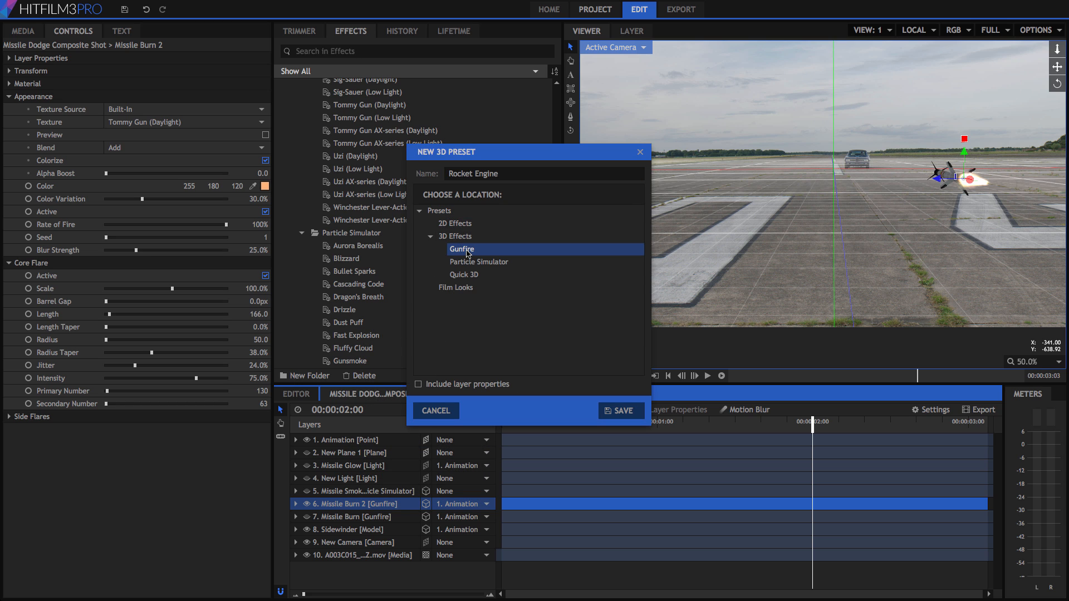
pyautogui.click(622, 411)
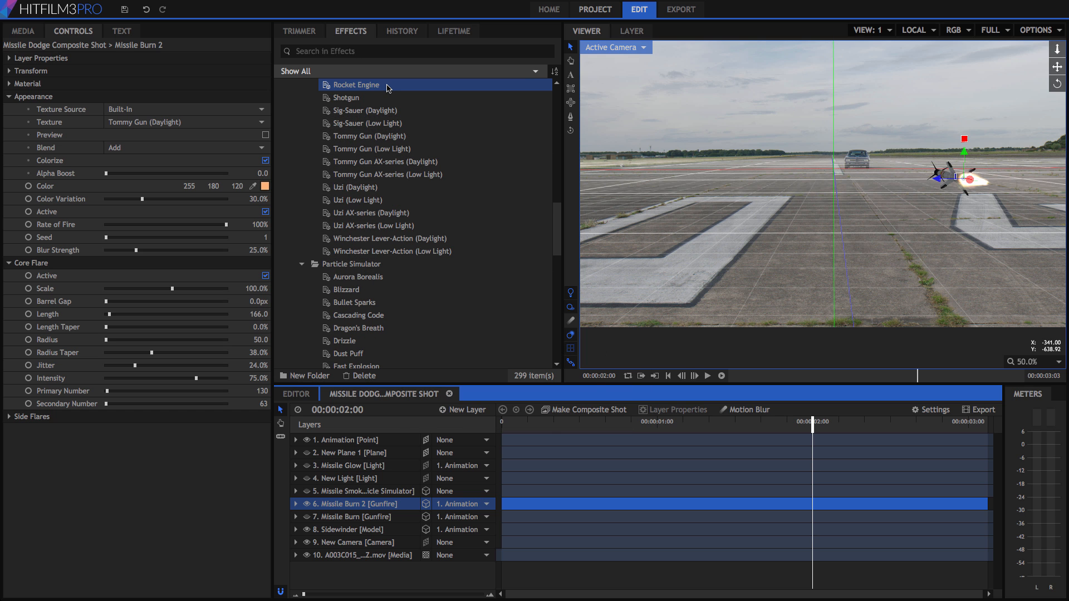
# Look up the Rocket Engine preset's folder, collapse the Gunfire presets and select the 3D Effects folder.
pyautogui.scroll(5, 476, 191)
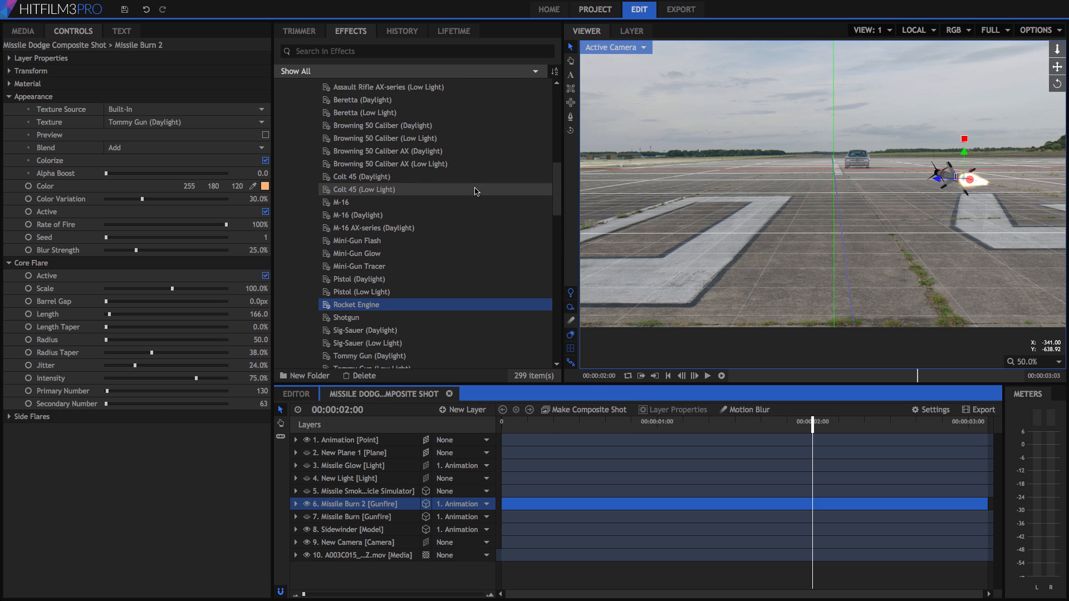
pyautogui.moveTo(557, 206); pyautogui.dragTo(558, 174)
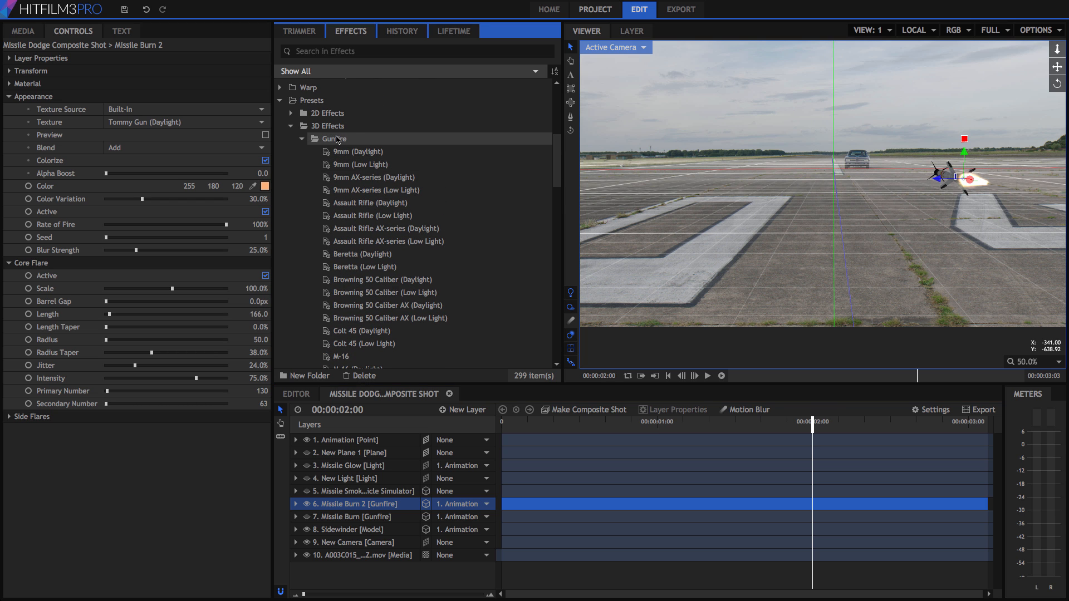
pyautogui.click(301, 140)
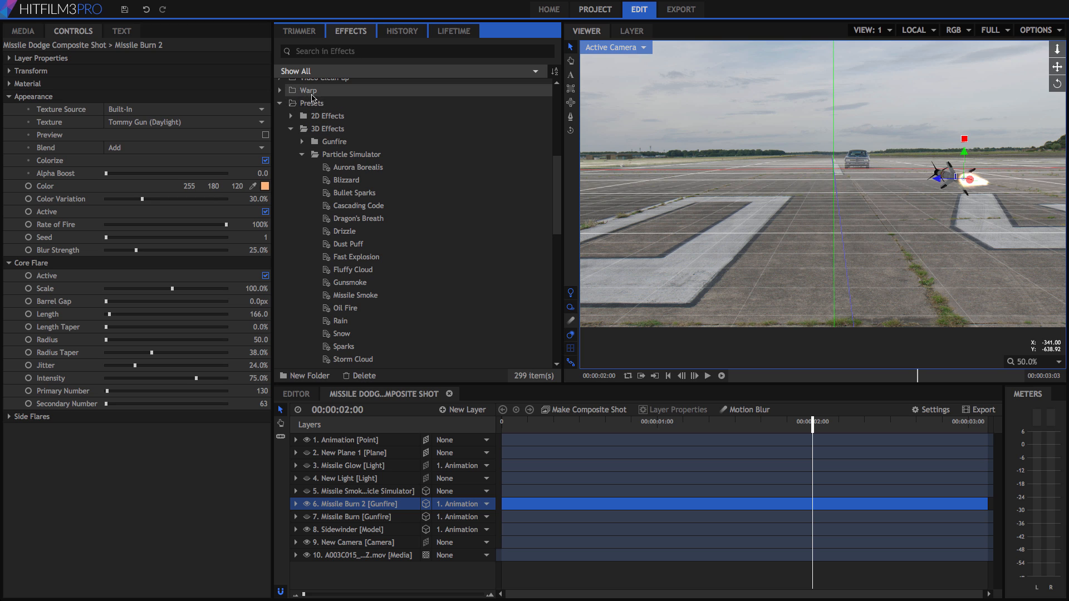
pyautogui.click(332, 130)
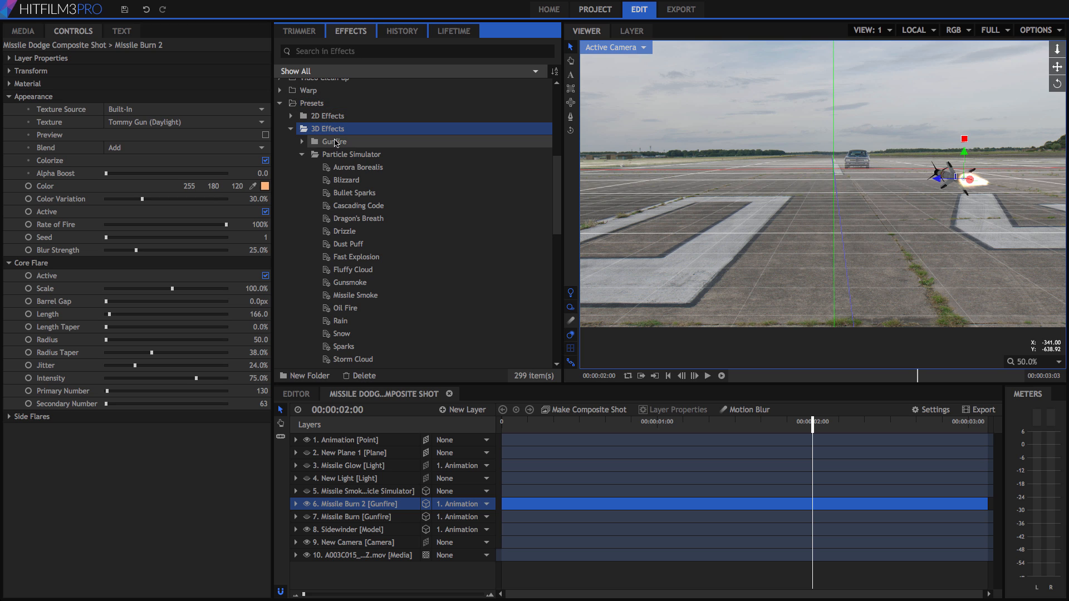
# Add the Missile Smoke particle preset as a layer above Missile Burn 2 and change it to 3D Unrolled.
pyautogui.click(346, 156)
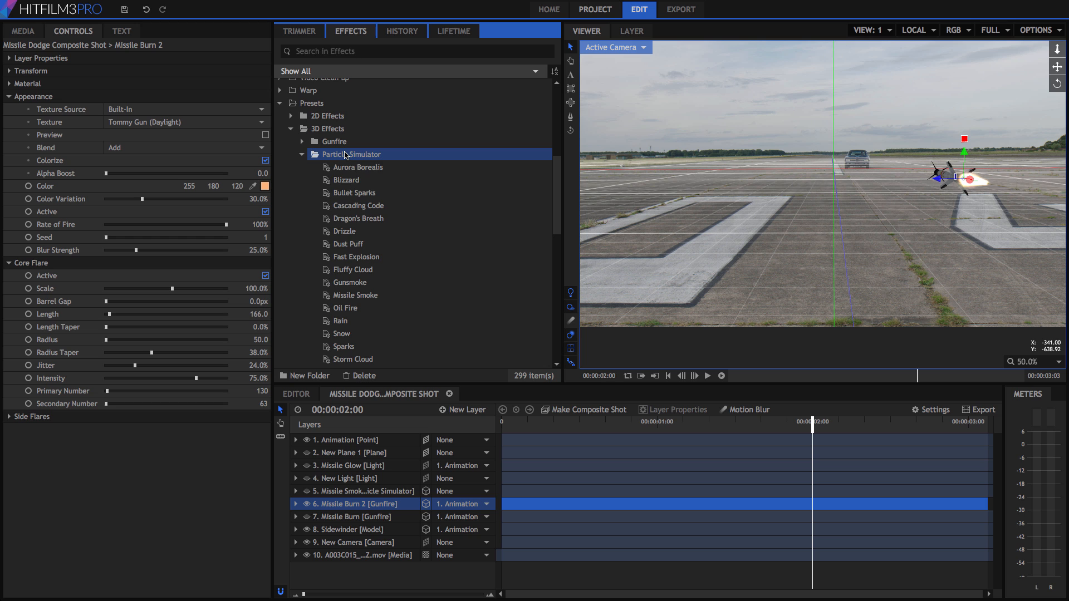
pyautogui.click(372, 296)
pyautogui.moveTo(373, 296); pyautogui.dragTo(375, 498)
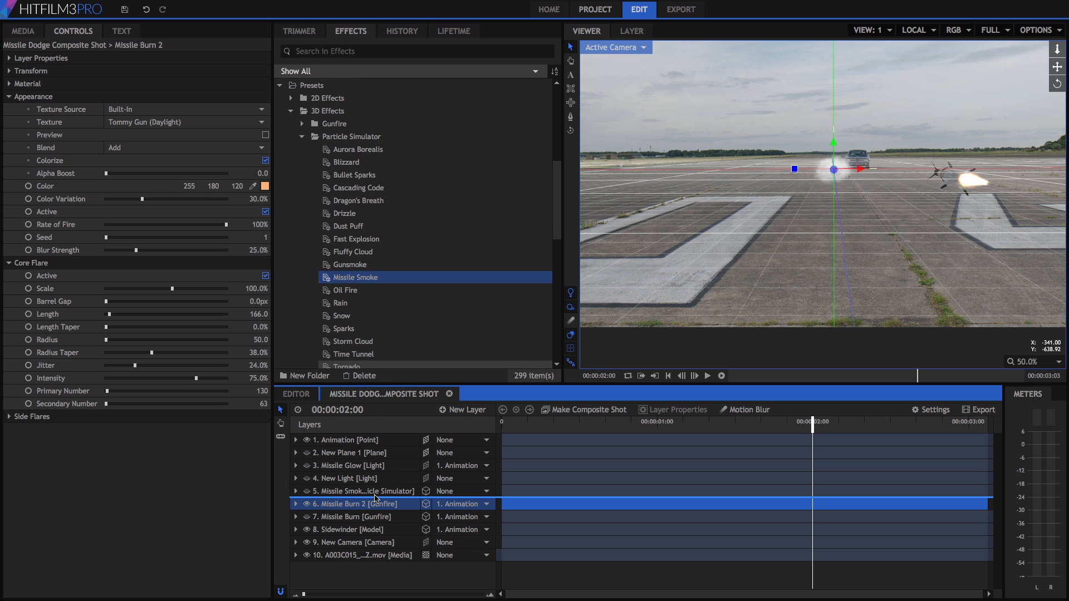
pyautogui.click(426, 504)
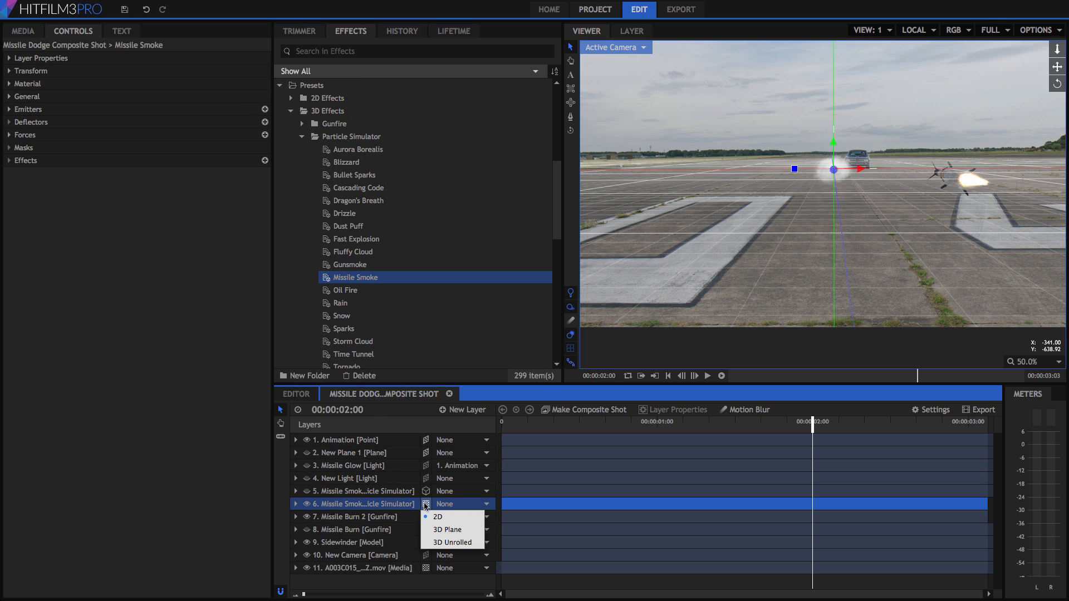
pyautogui.click(448, 543)
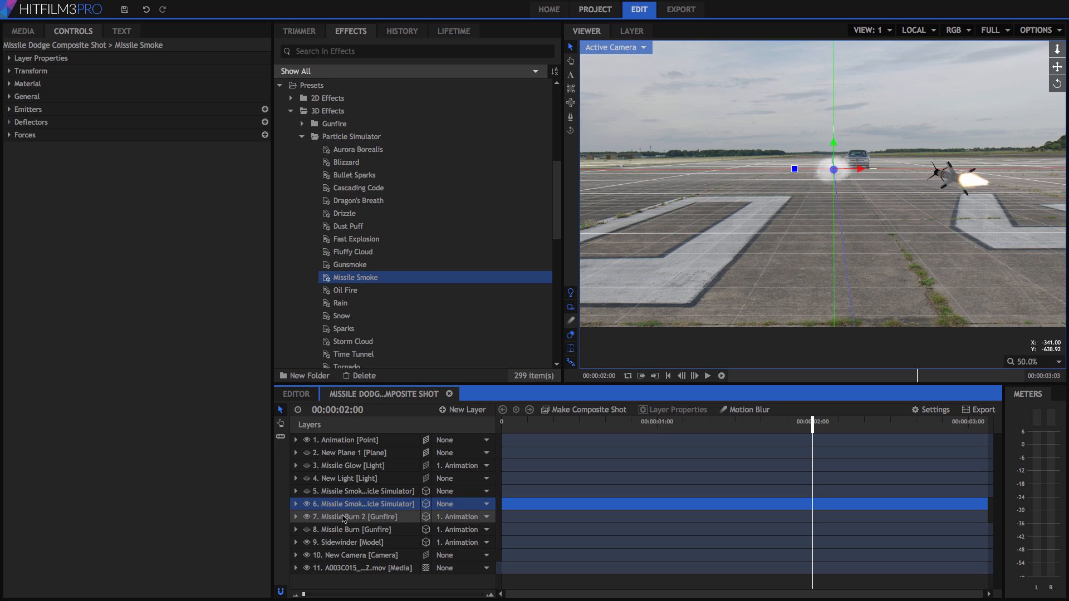
pyautogui.click(487, 518)
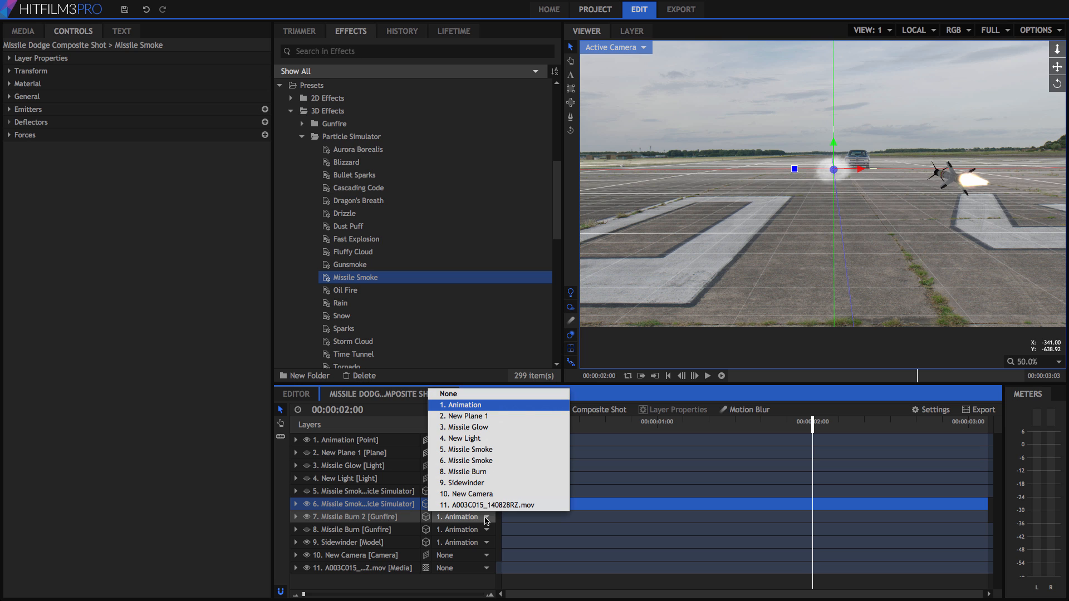
pyautogui.click(487, 519)
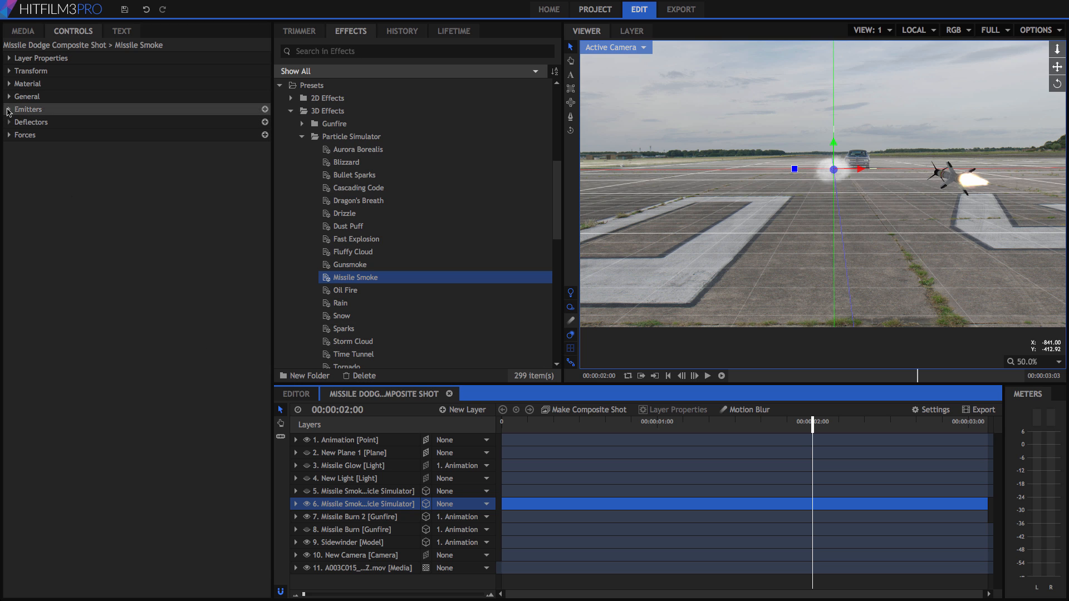
# Attach the new Missile Smoke emitter's shape to the Animation layer.
pyautogui.click(75, 34)
pyautogui.click(9, 109)
pyautogui.click(20, 123)
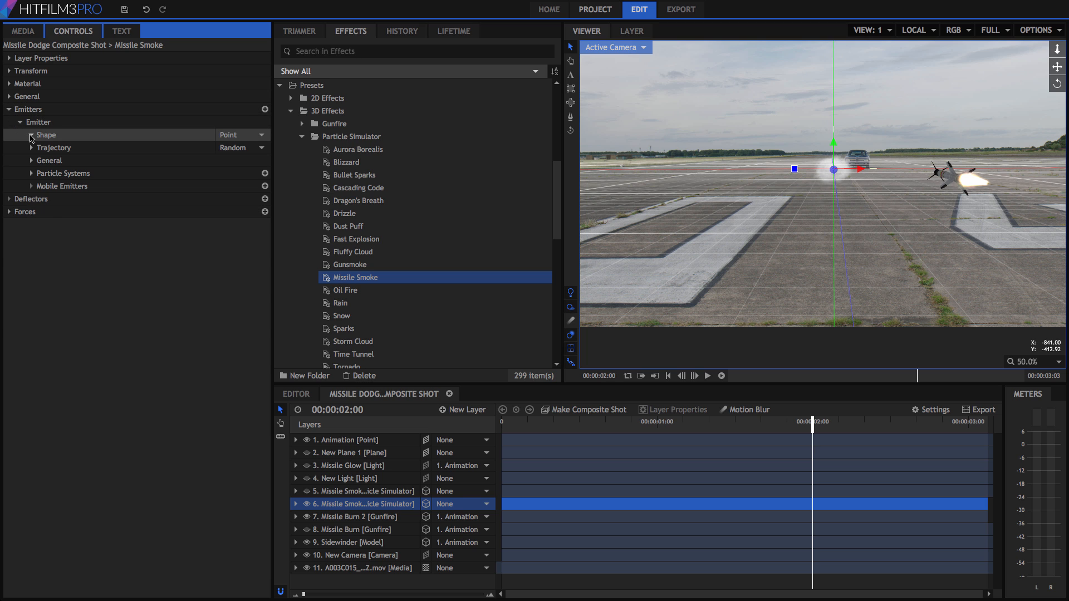
pyautogui.click(31, 138)
pyautogui.click(96, 150)
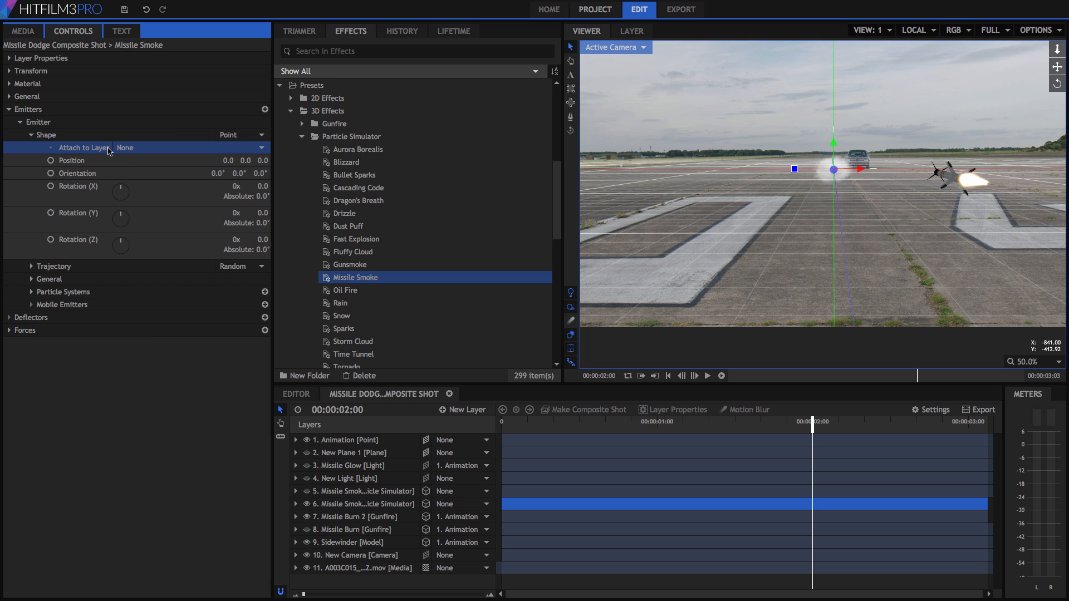
pyautogui.click(191, 151)
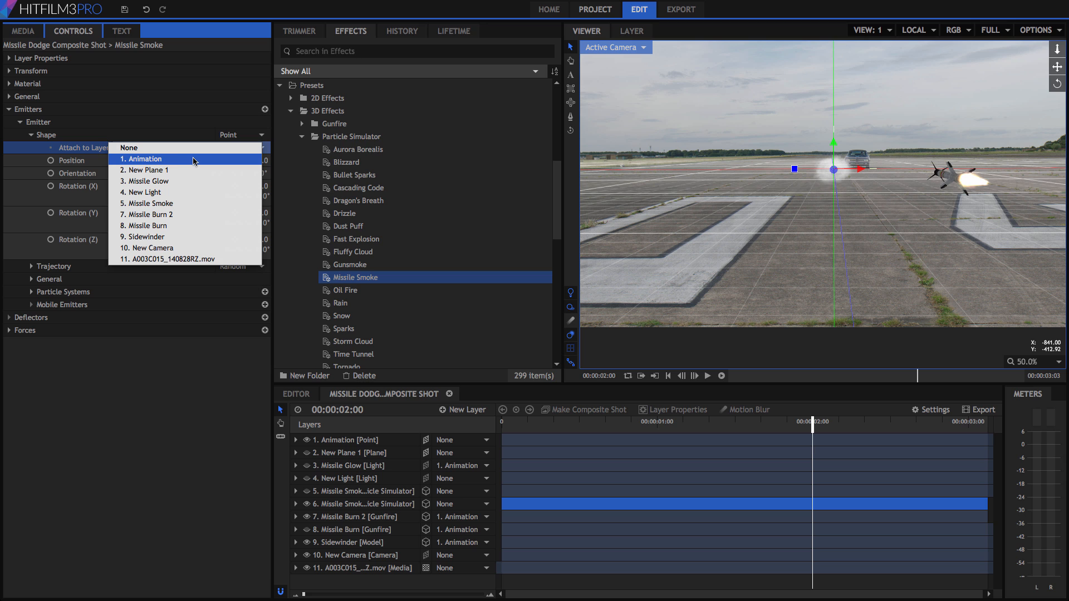
pyautogui.click(194, 161)
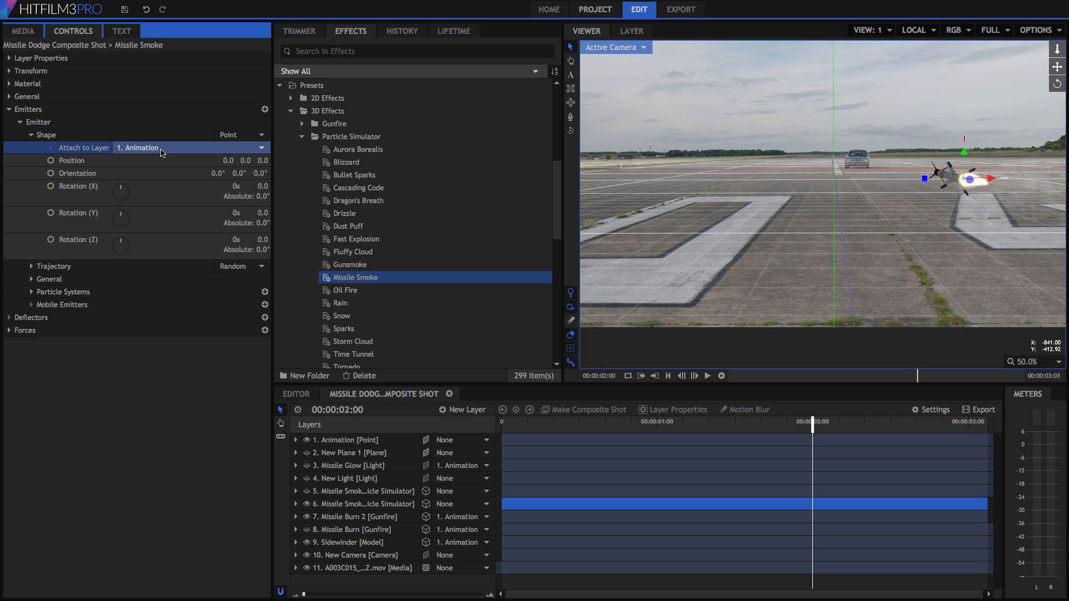
pyautogui.moveTo(813, 427)
pyautogui.mouseDown()
pyautogui.moveTo(974, 427)
pyautogui.moveTo(813, 427)
pyautogui.mouseUp()
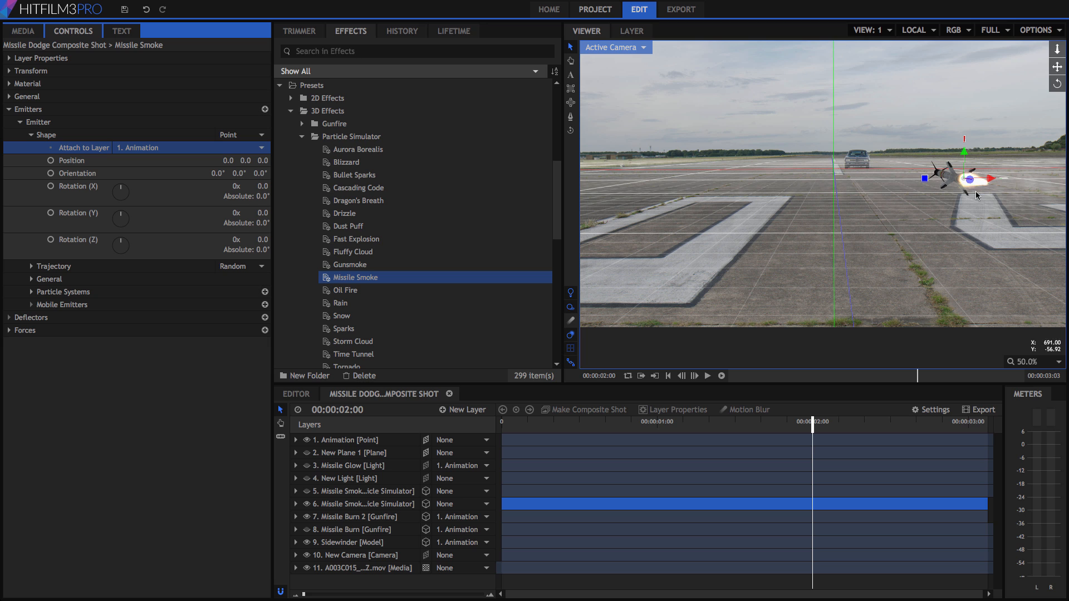
# Set the smoke particle system's Particles Per Second to 200.
pyautogui.click(31, 292)
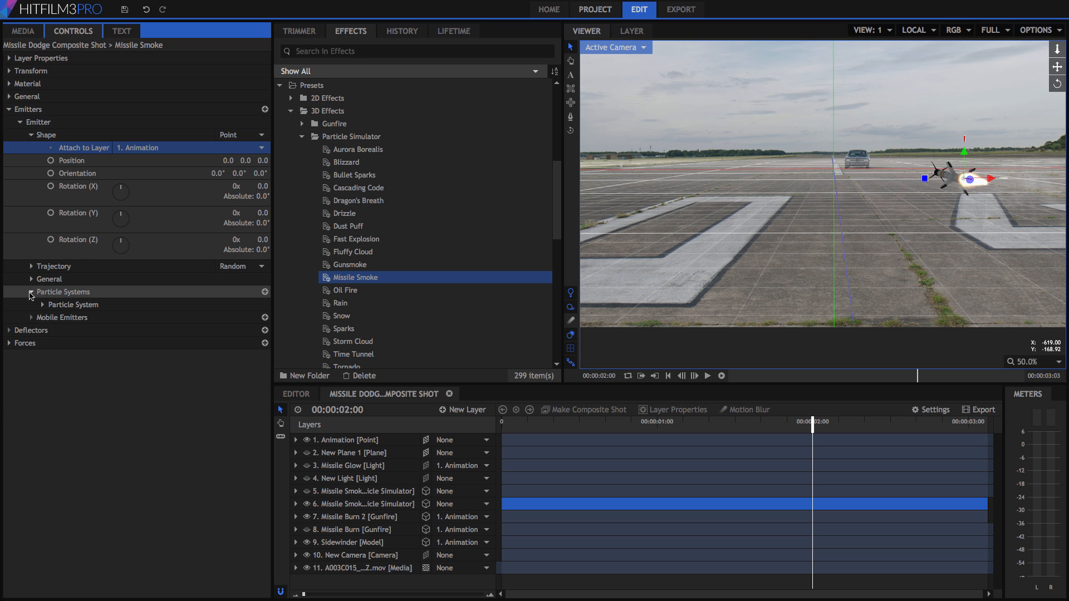
pyautogui.click(43, 305)
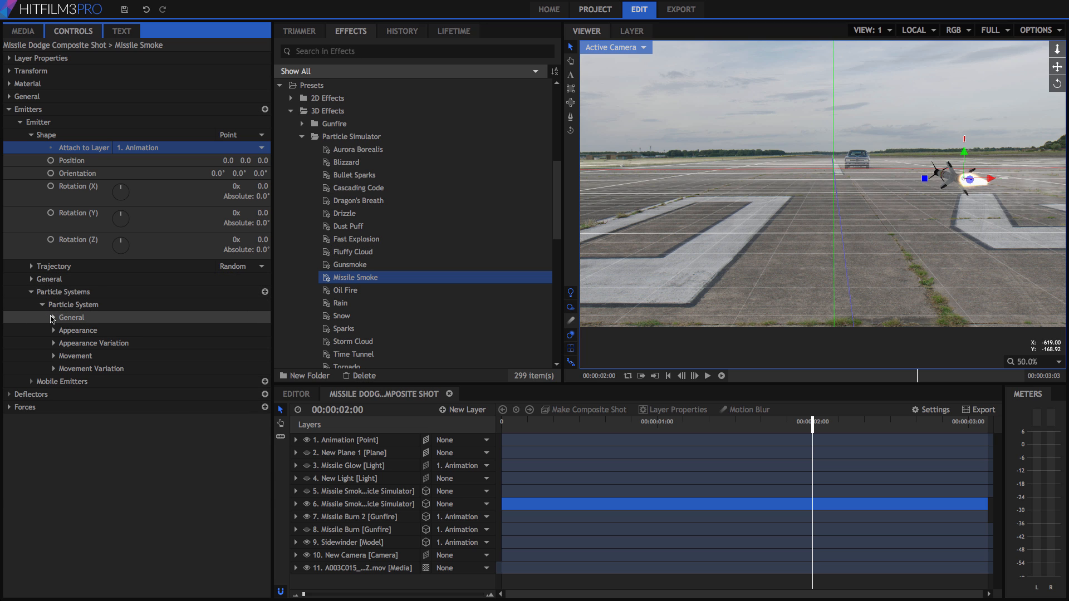
pyautogui.click(53, 318)
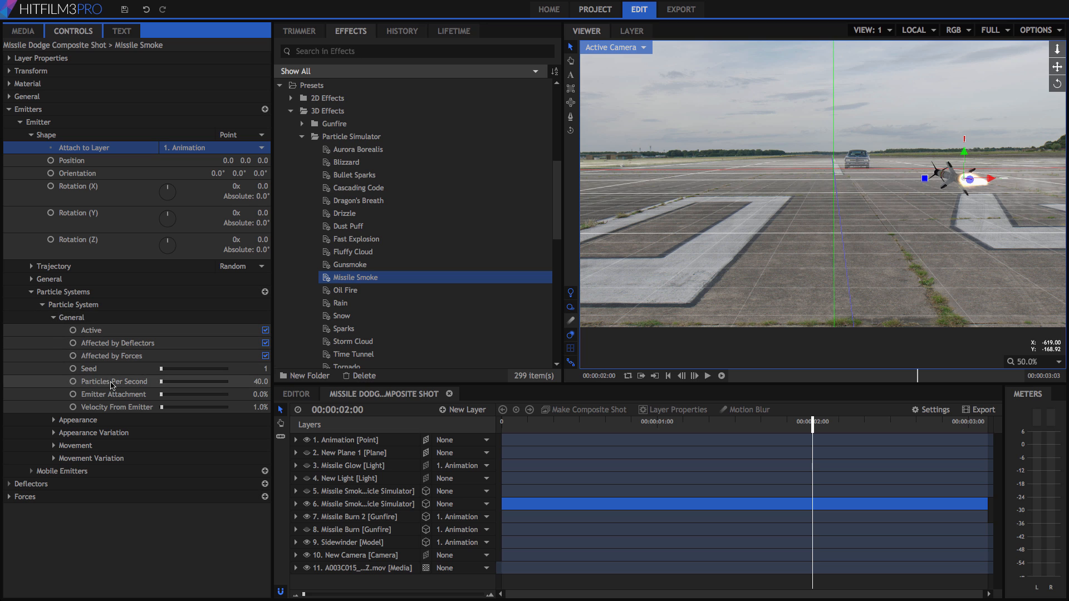
pyautogui.click(256, 384)
pyautogui.write('2')
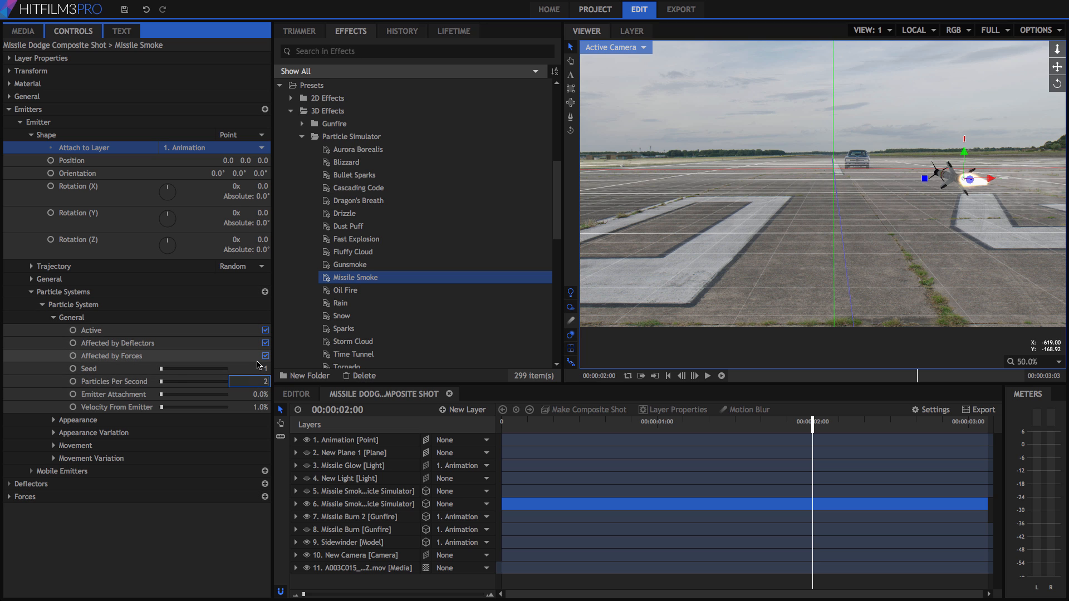
pyautogui.write('00')
pyautogui.press('Return')
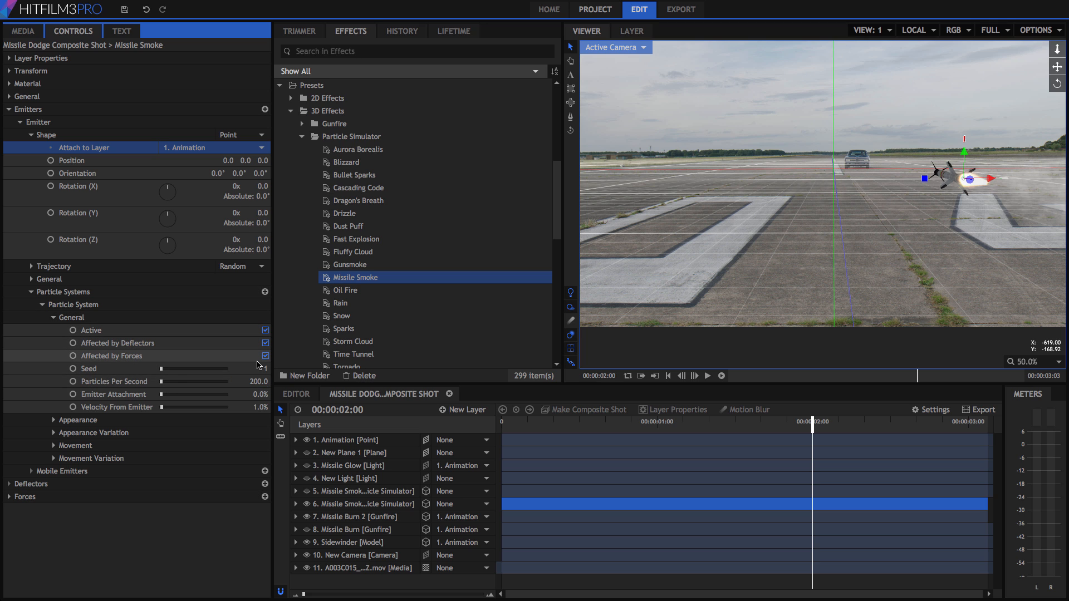
# Examine the smoke particle system's Movement and Appearance settings, then collapse those groups.
pyautogui.click(54, 445)
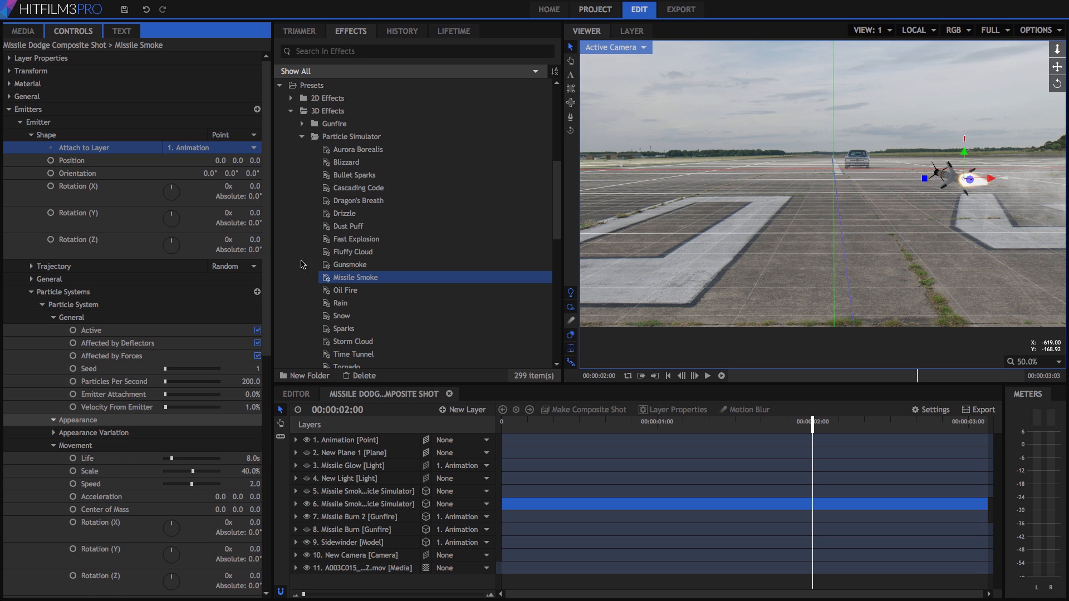
pyautogui.moveTo(268, 253); pyautogui.dragTo(266, 501)
pyautogui.scroll(13, 174, 301)
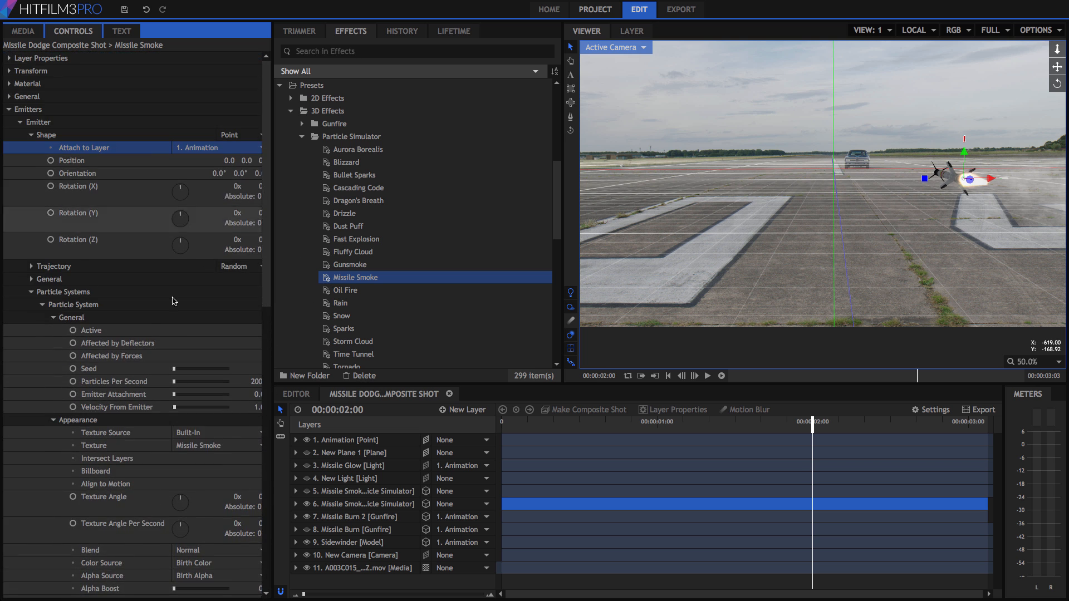
pyautogui.click(54, 421)
pyautogui.click(54, 434)
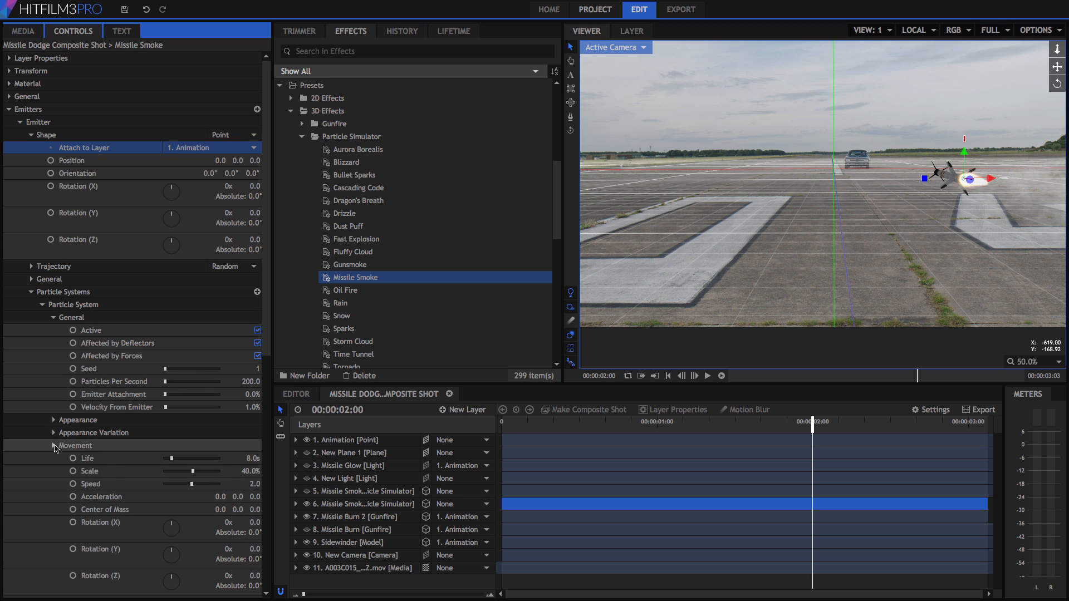
pyautogui.click(54, 447)
pyautogui.click(54, 459)
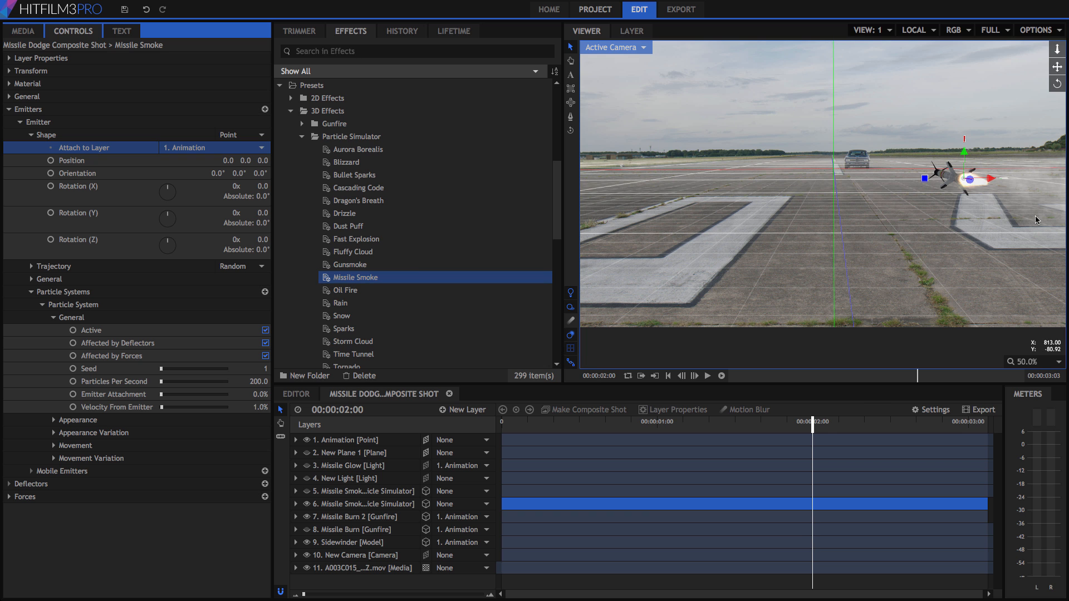
# Play the composite shot from just after one second to review the smoke trail, and return to 00:00:02:00.
pyautogui.moveTo(812, 423); pyautogui.dragTo(680, 433)
pyautogui.click(708, 376)
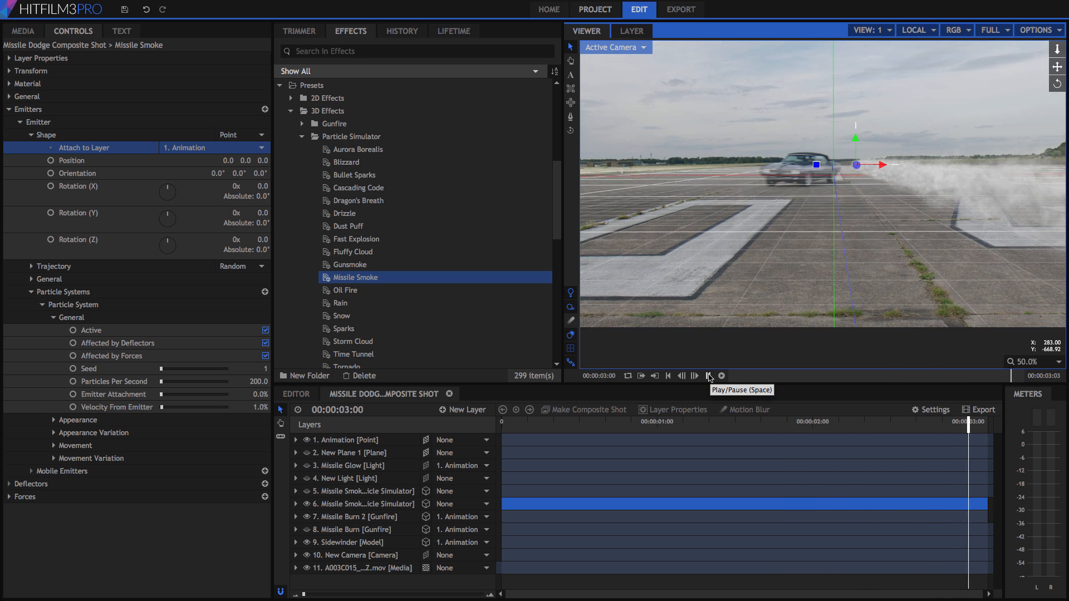
pyautogui.click(813, 424)
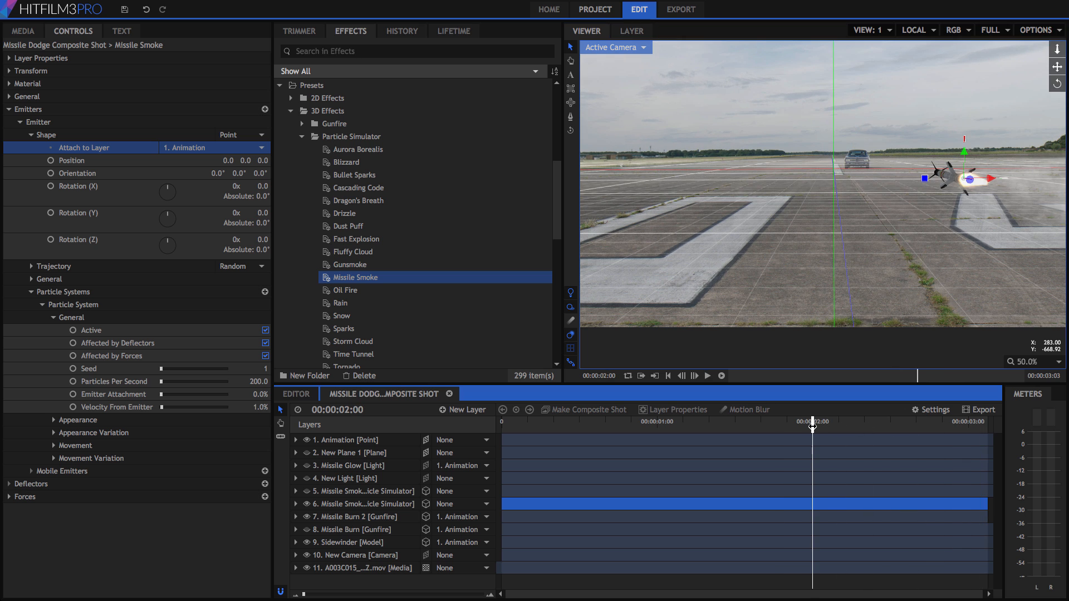
# Enable Casts Shadows and Billboarded Lights in the new Missile Smoke layer's material.
pyautogui.click(371, 504)
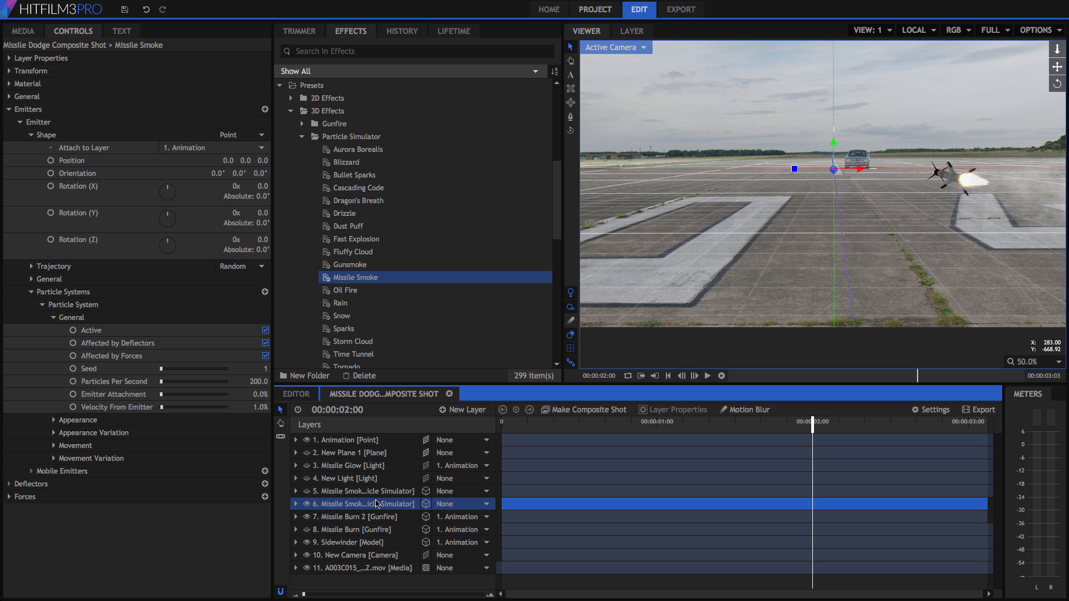
pyautogui.click(9, 84)
pyautogui.click(257, 110)
pyautogui.click(257, 134)
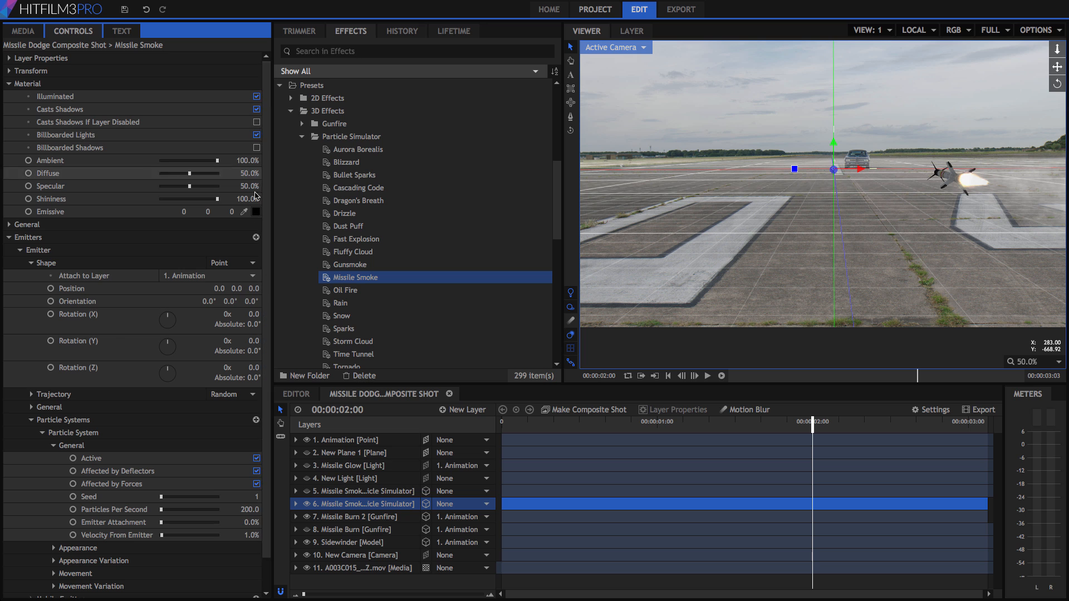
# Disable Illuminated in the Missile Burn 2 layer's material.
pyautogui.click(364, 519)
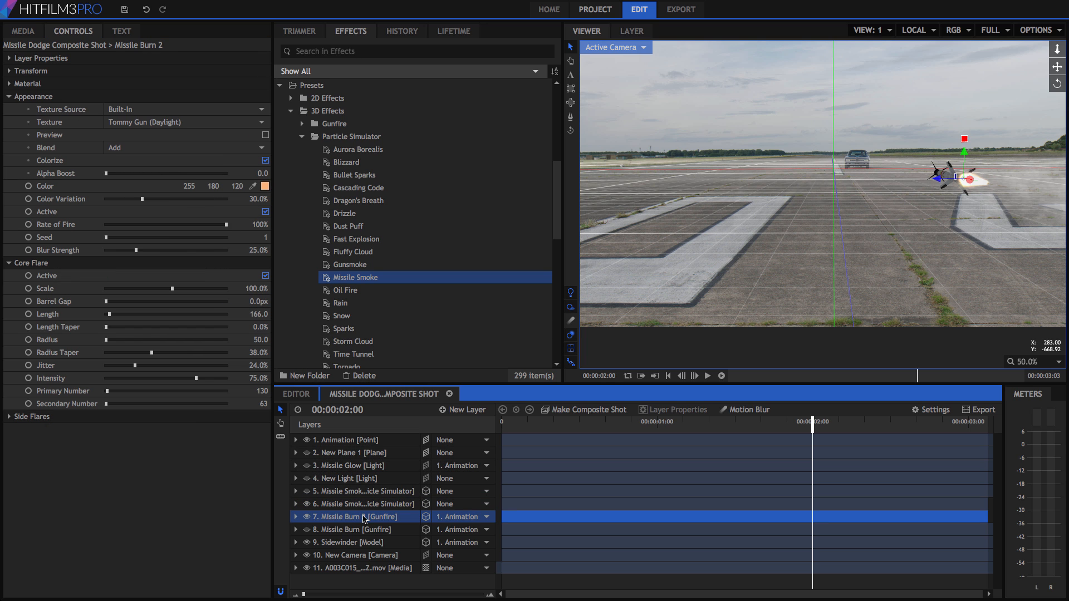
pyautogui.click(25, 83)
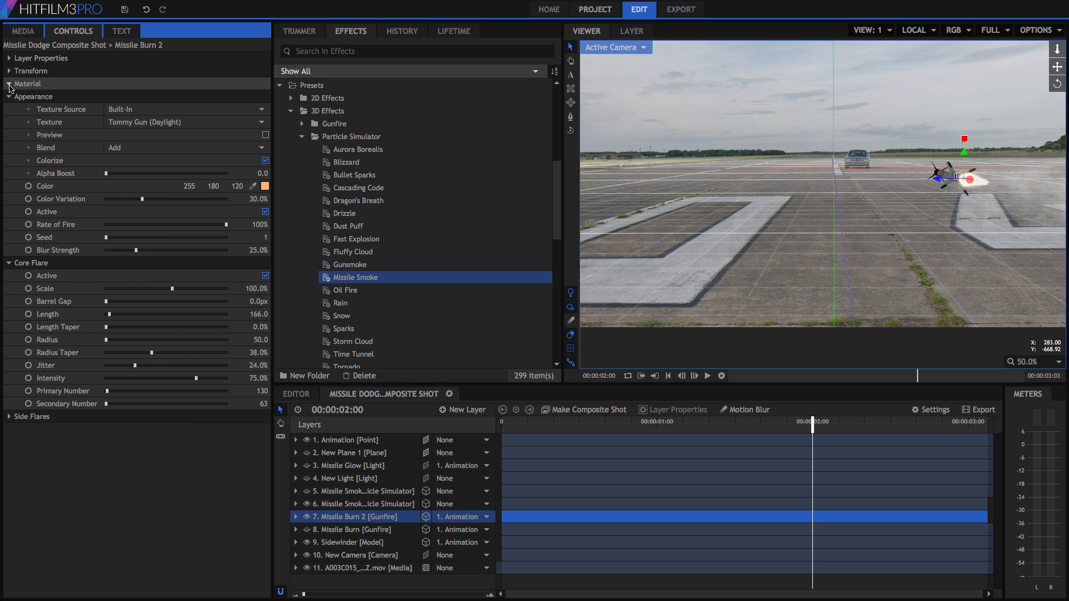
pyautogui.click(265, 97)
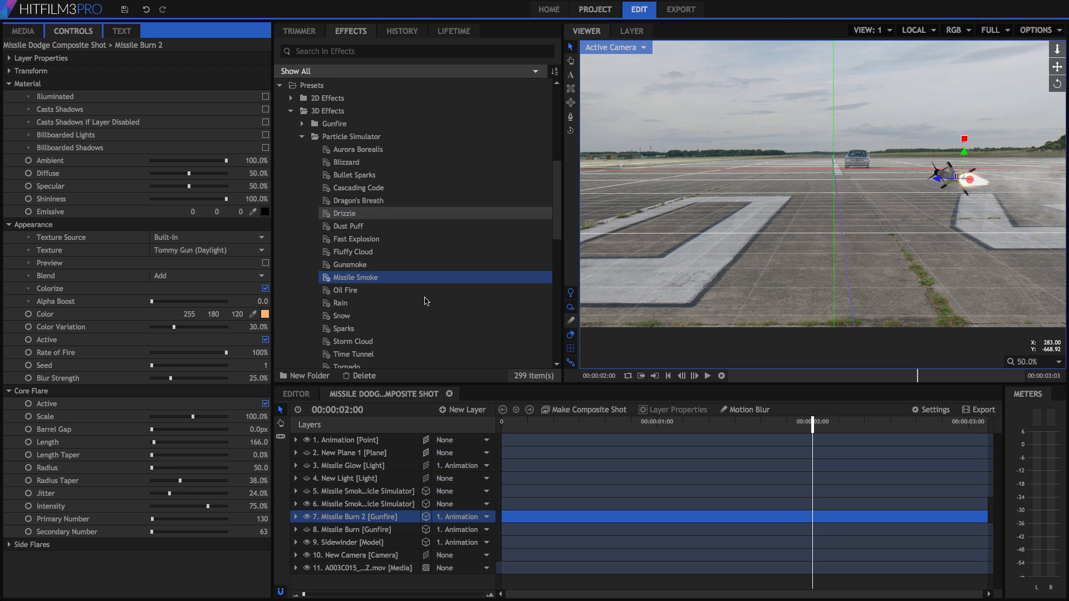
# Show the New Plane 1, Missile Glow and New Light layers, and move the playhead to 00:00:02:08 to check the lit smoke.
pyautogui.click(307, 466)
pyautogui.click(307, 452)
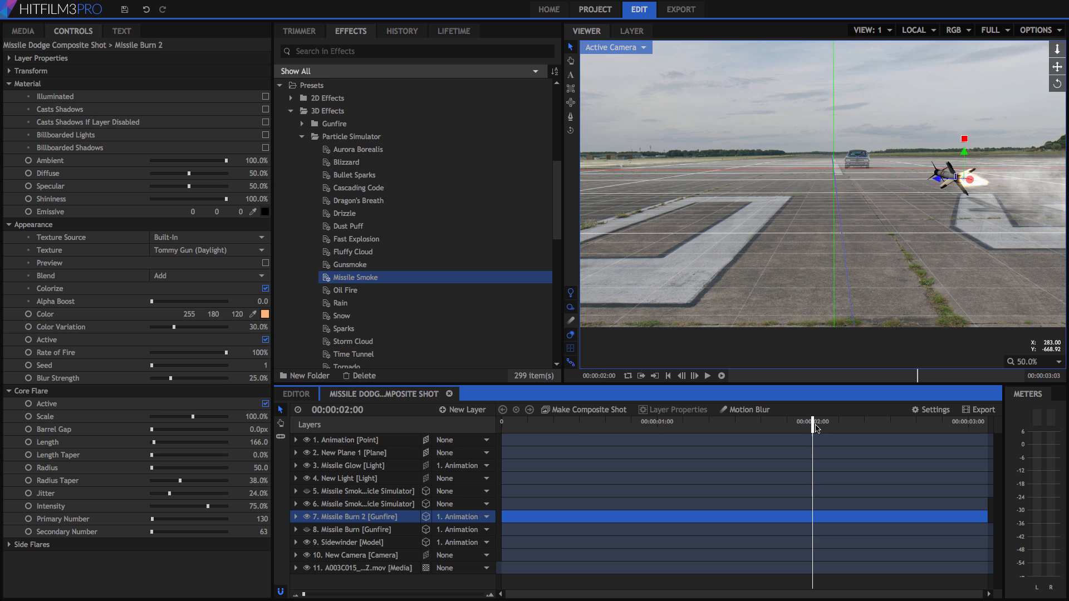
pyautogui.moveTo(814, 424); pyautogui.dragTo(870, 427)
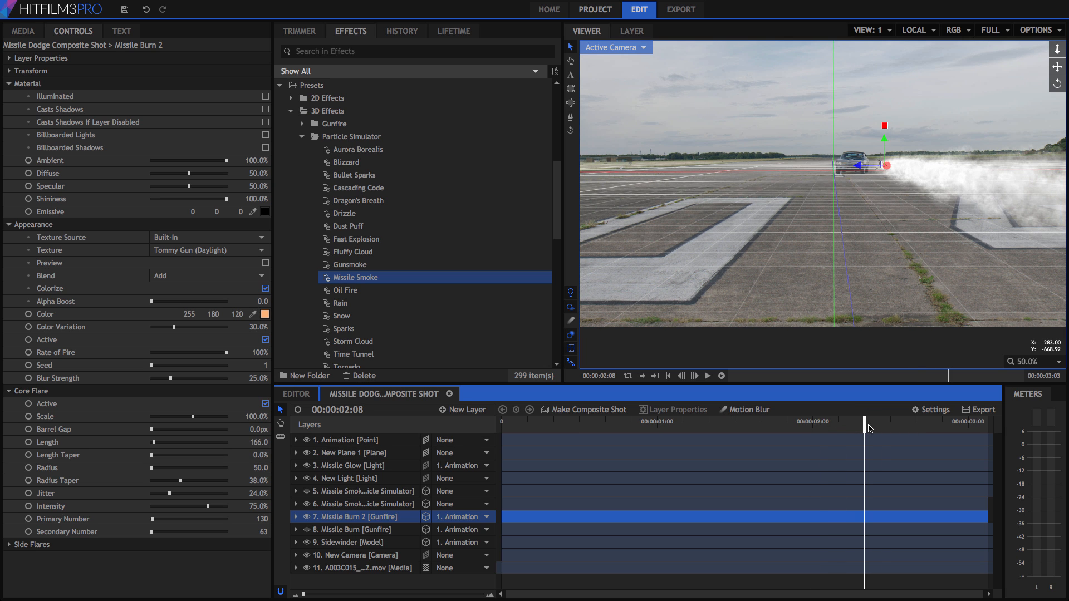
# On the editor timeline, place the Gunfire effect from Particles & Simulation on the Video 2 track as its own composite shot.
pyautogui.click(296, 394)
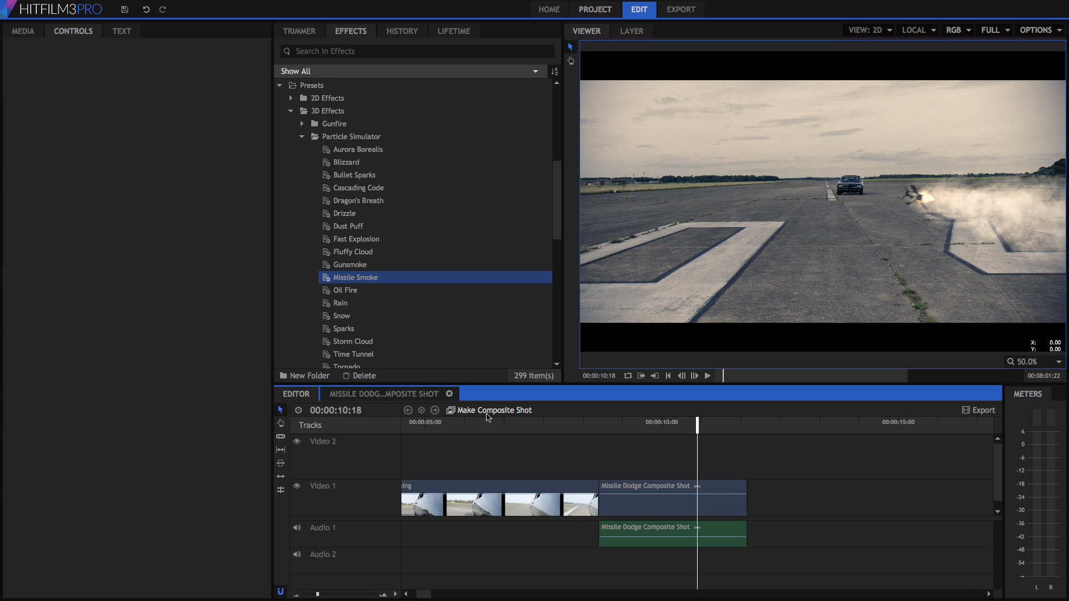
pyautogui.hscroll(-3, 551, 478)
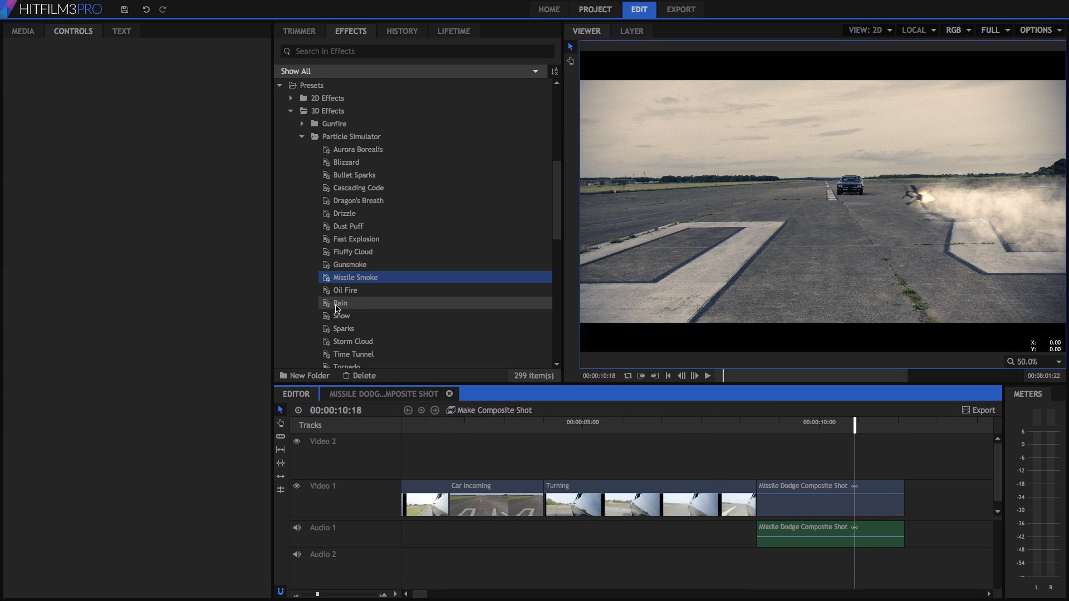
pyautogui.click(280, 85)
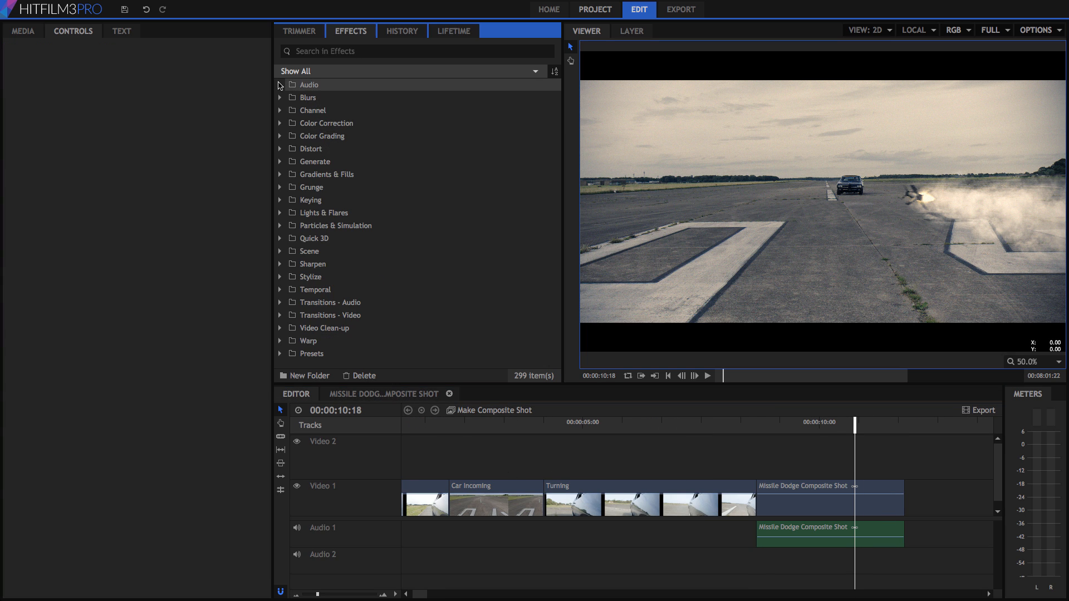
pyautogui.click(280, 226)
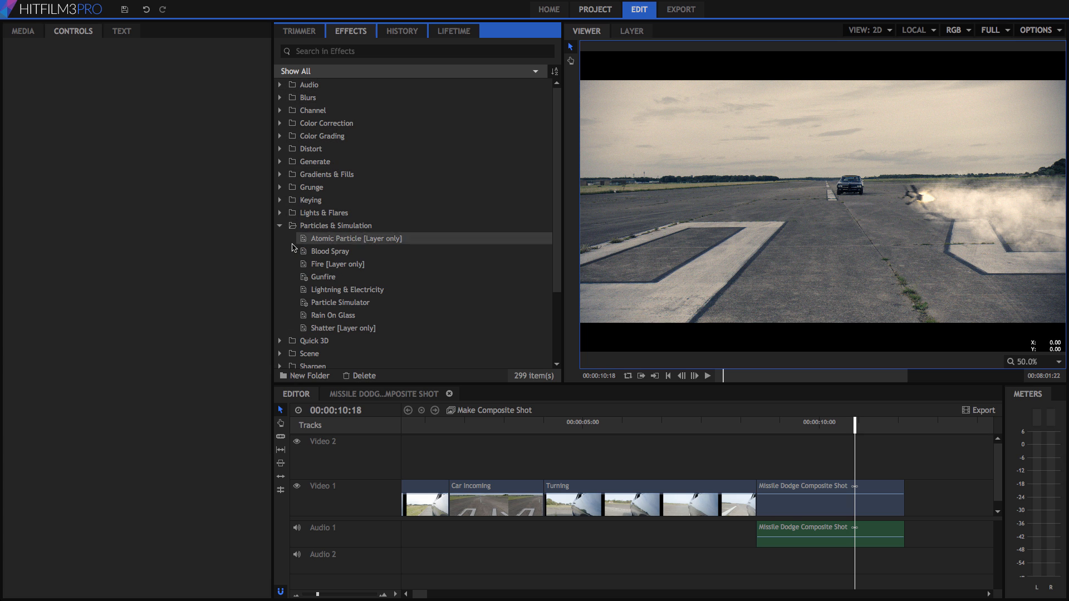
pyautogui.hscroll(-3, 501, 470)
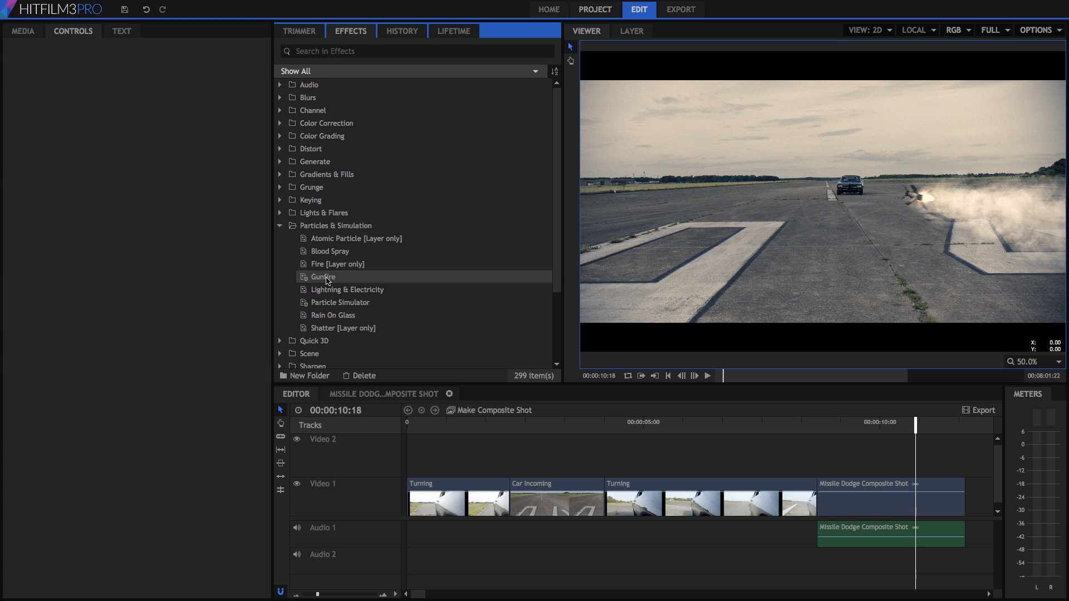
pyautogui.moveTo(328, 280); pyautogui.dragTo(449, 451)
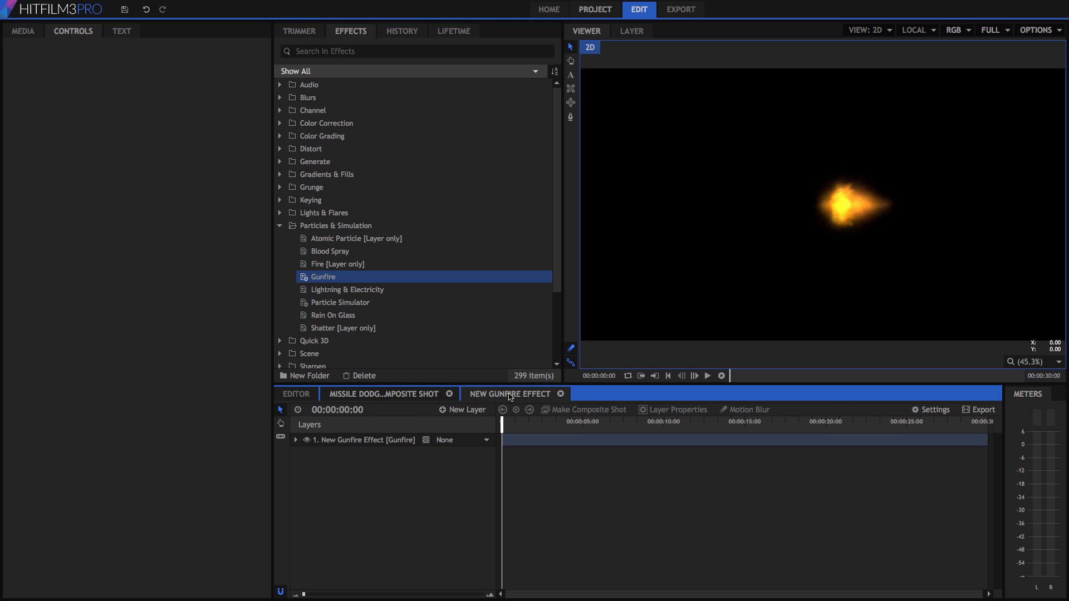
# View the dimension options of the New Gunfire Effect layer, and delete the New Gunfire Effect clip from the editor timeline.
pyautogui.click(426, 439)
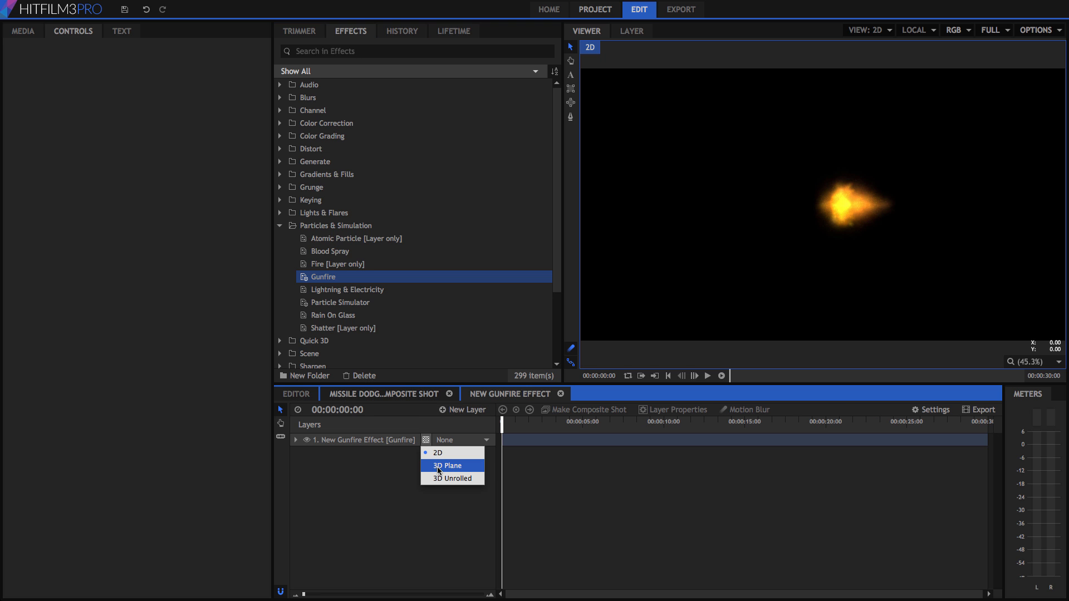
pyautogui.click(449, 502)
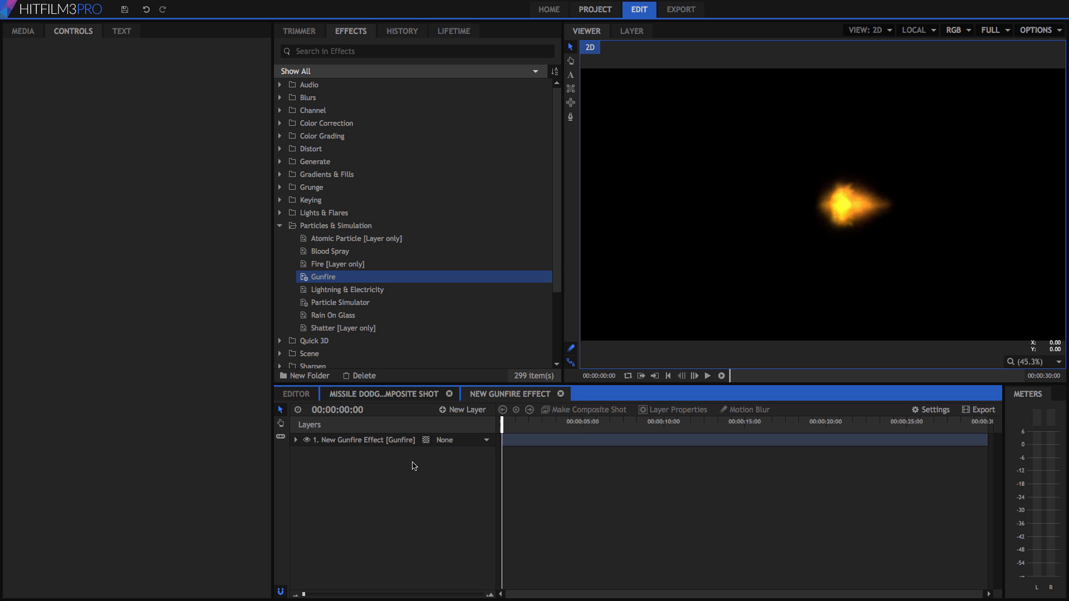
pyautogui.click(307, 398)
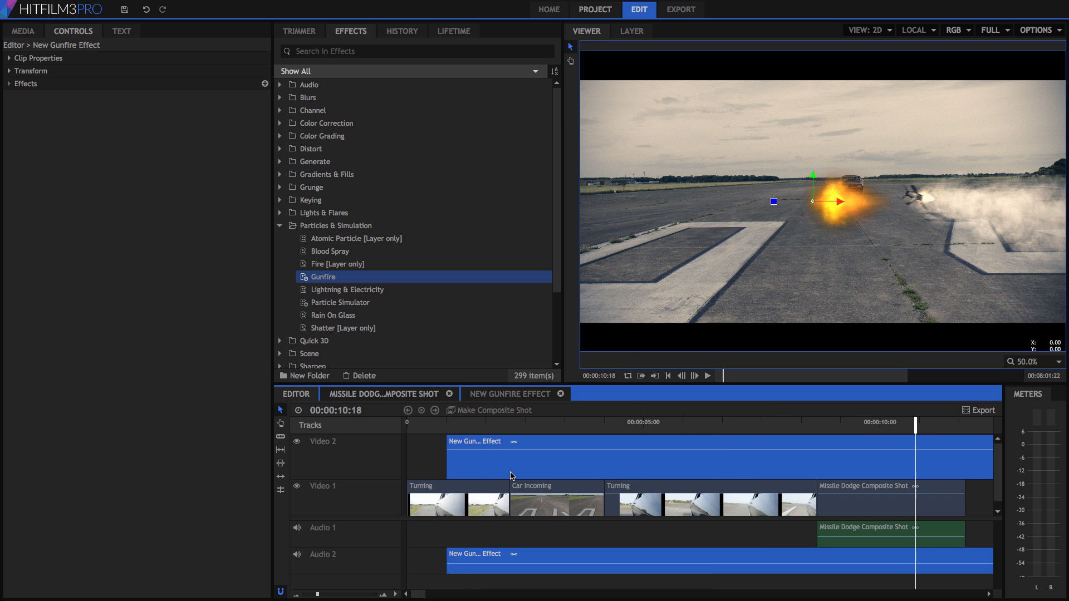
pyautogui.rightClick(503, 467)
pyautogui.click(548, 430)
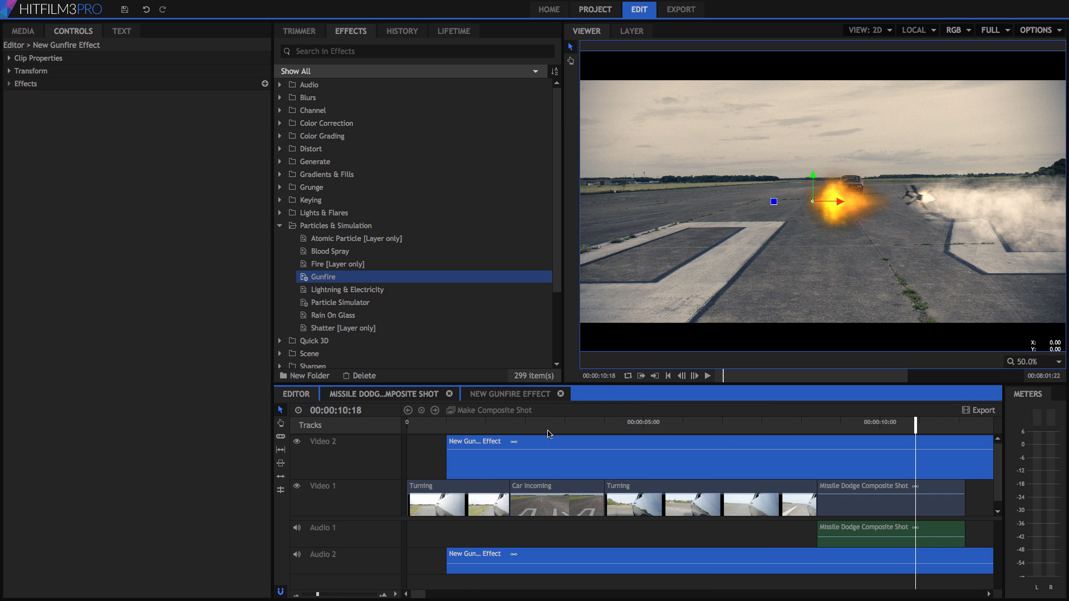
# Save the first Turning clip's Brightness & Contrast and Cine Style effects as a preset named Missile Grading in Film Looks.
pyautogui.click(456, 486)
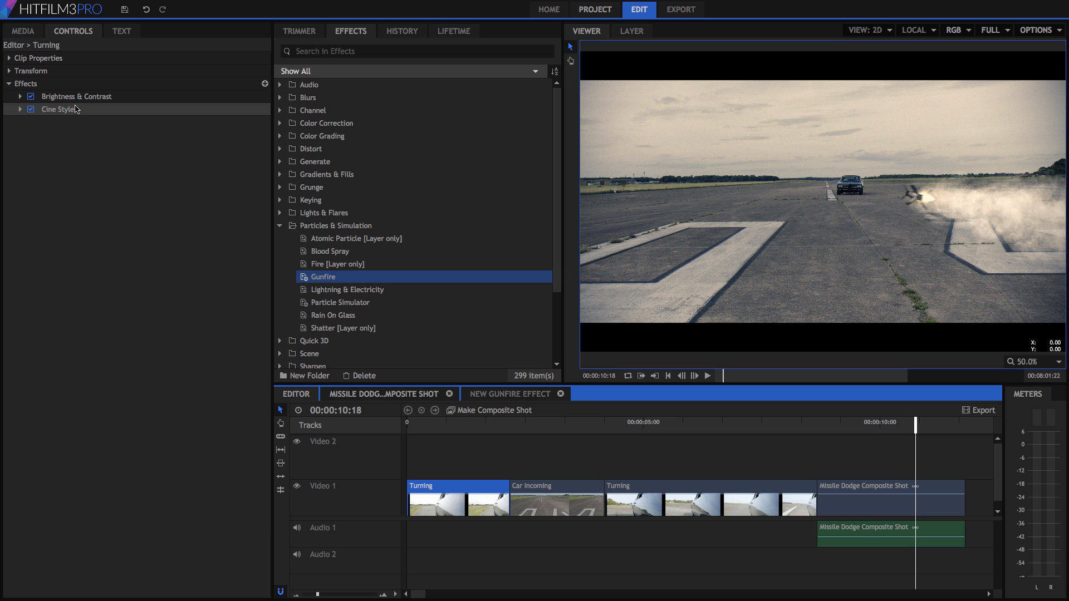
pyautogui.click(70, 97)
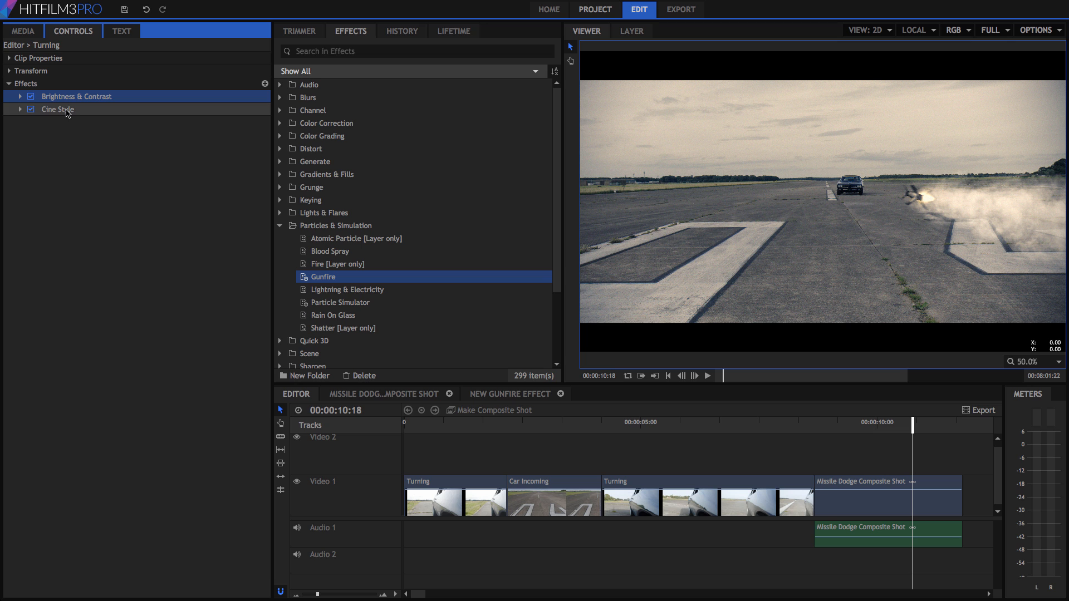
pyautogui.rightClick(67, 110)
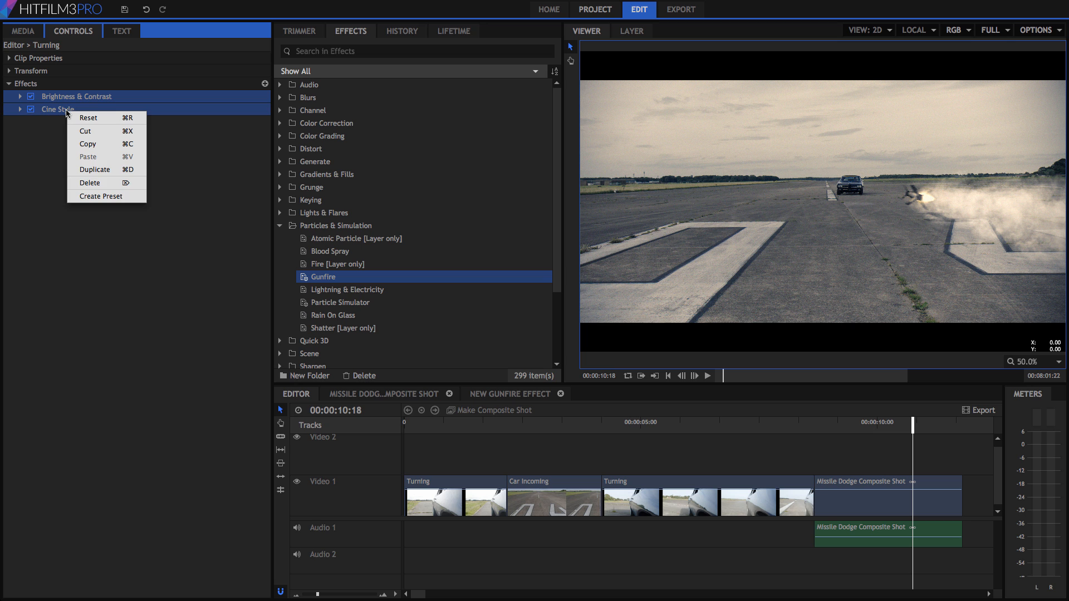
pyautogui.click(133, 197)
pyautogui.write('Mis')
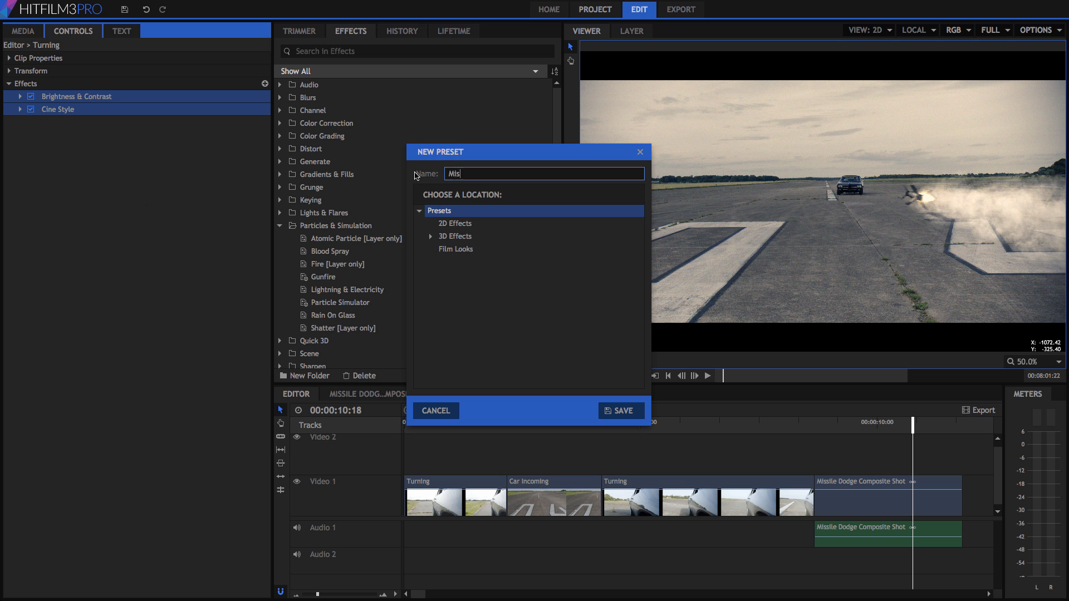
pyautogui.write('sile Grading')
pyautogui.click(454, 250)
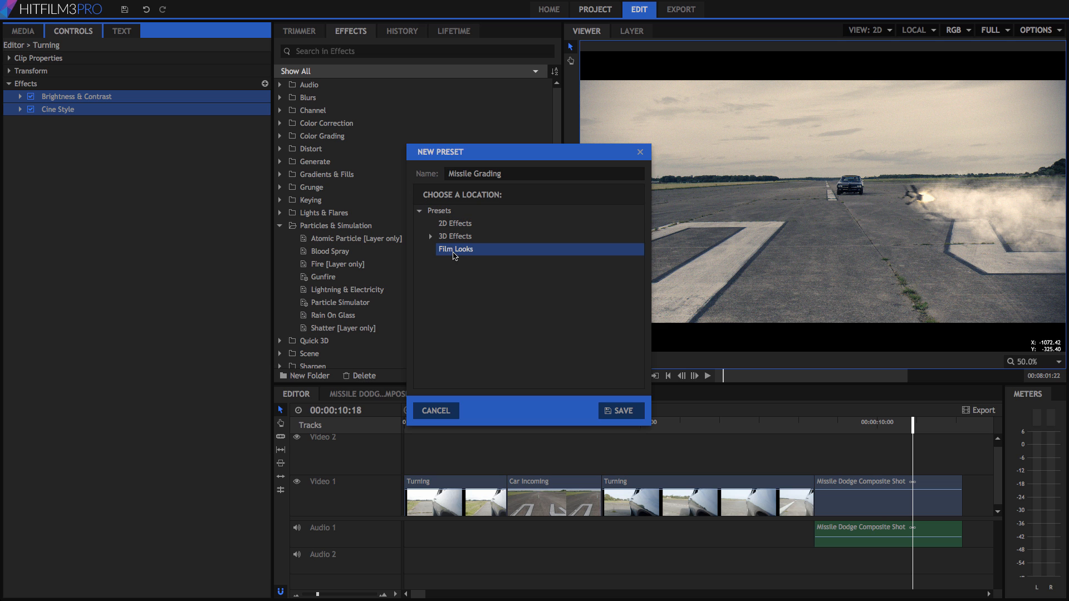
pyautogui.click(622, 410)
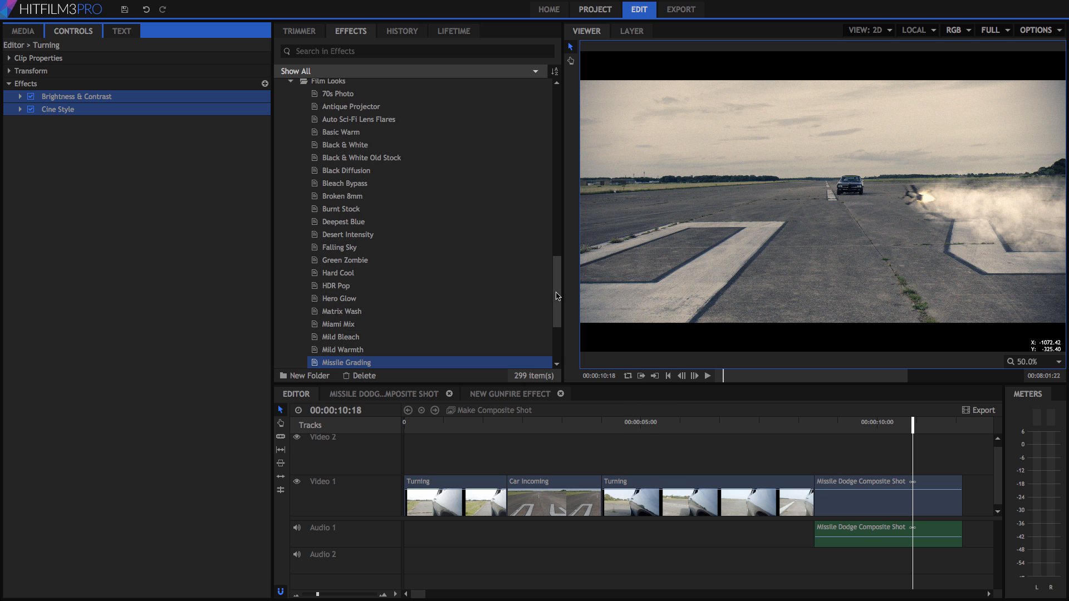
# Apply the Sci-fi Teal Blue film look preset to the Missile Dodge Composite Shot clip on Video 1.
pyautogui.click(558, 301)
pyautogui.scroll(-3, 558, 301)
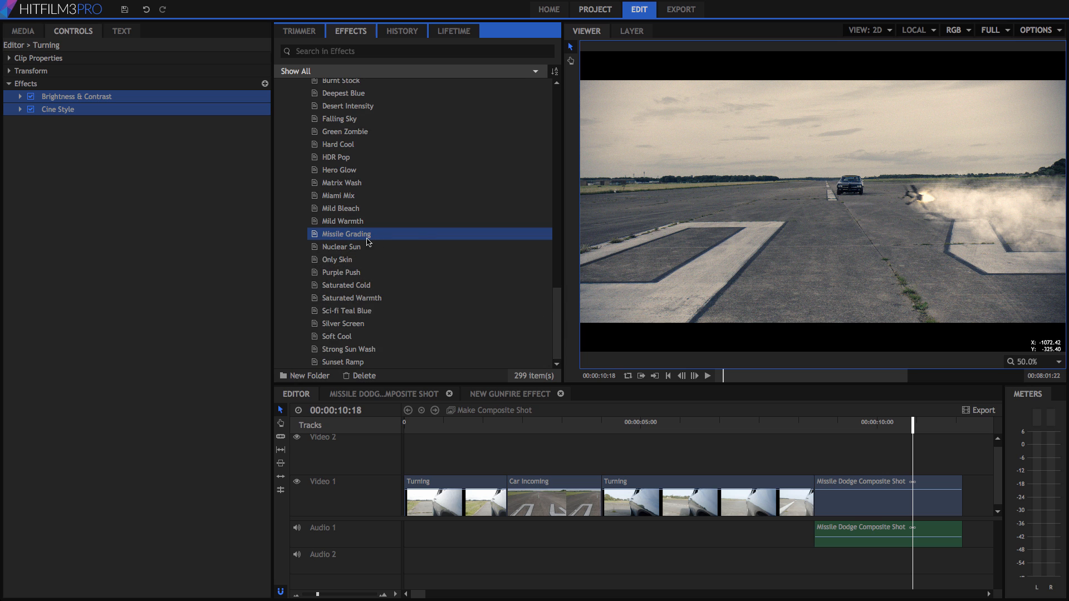
pyautogui.moveTo(343, 309)
pyautogui.mouseDown()
pyautogui.moveTo(361, 326)
pyautogui.moveTo(517, 371)
pyautogui.moveTo(771, 467)
pyautogui.moveTo(864, 490)
pyautogui.mouseUp()
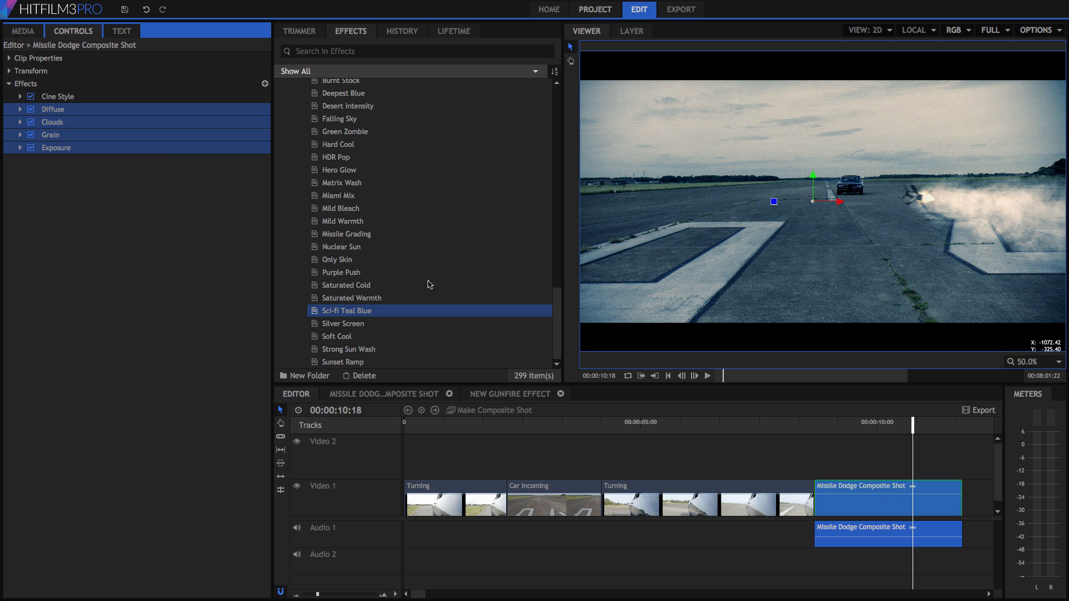
# Delete the Diffuse, Clouds, Grain and Exposure effects from the Missile Dodge Composite Shot clip, keeping Cine Style.
pyautogui.click(76, 123)
pyautogui.click(77, 136)
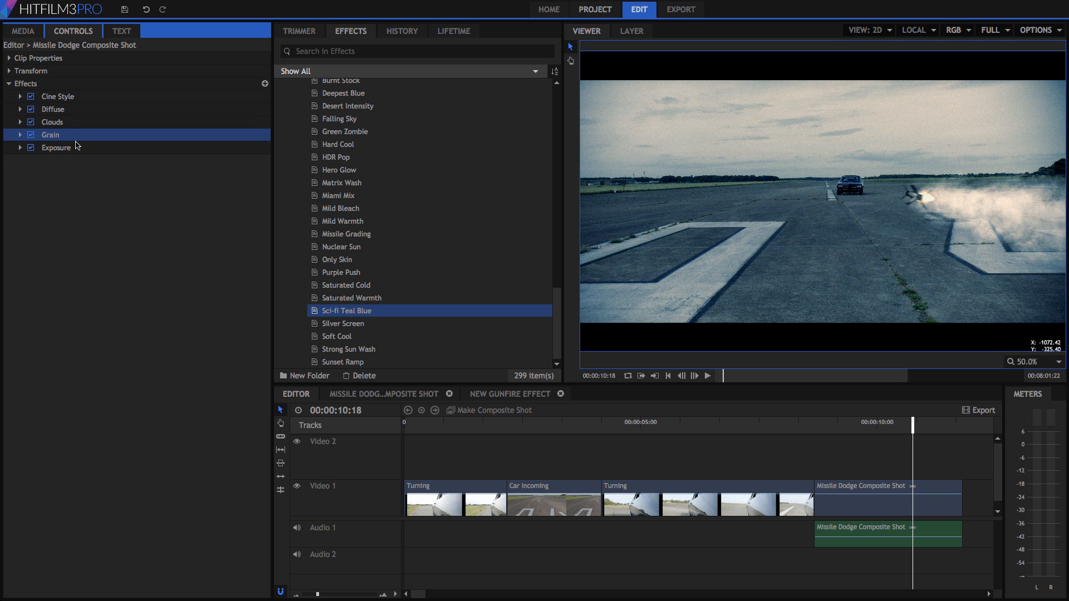
pyautogui.click(79, 148)
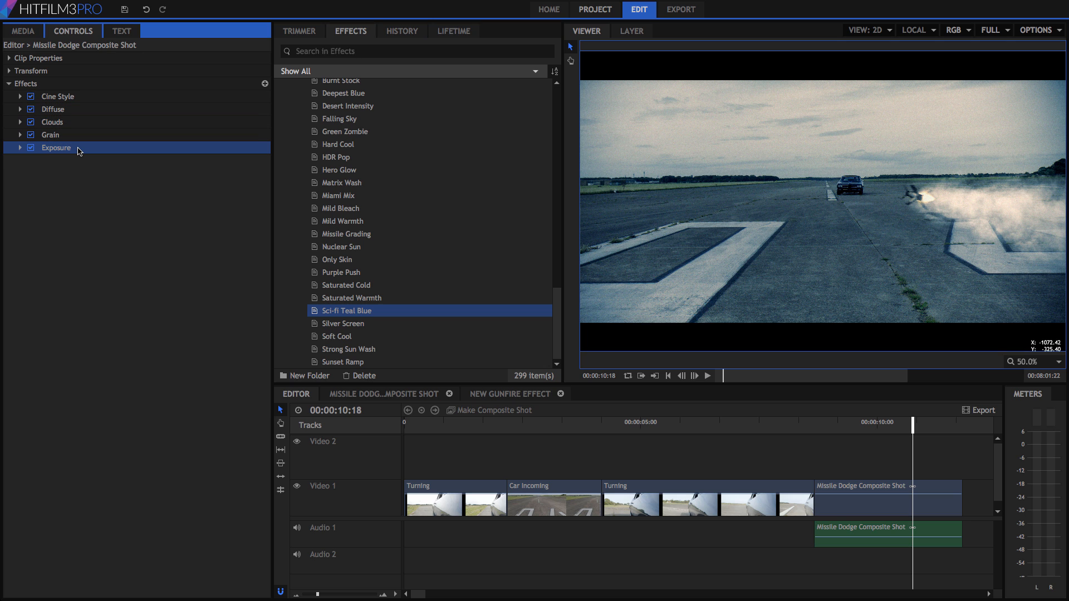
pyautogui.keyDown('shift'); pyautogui.click(77, 111); pyautogui.keyUp('shift')
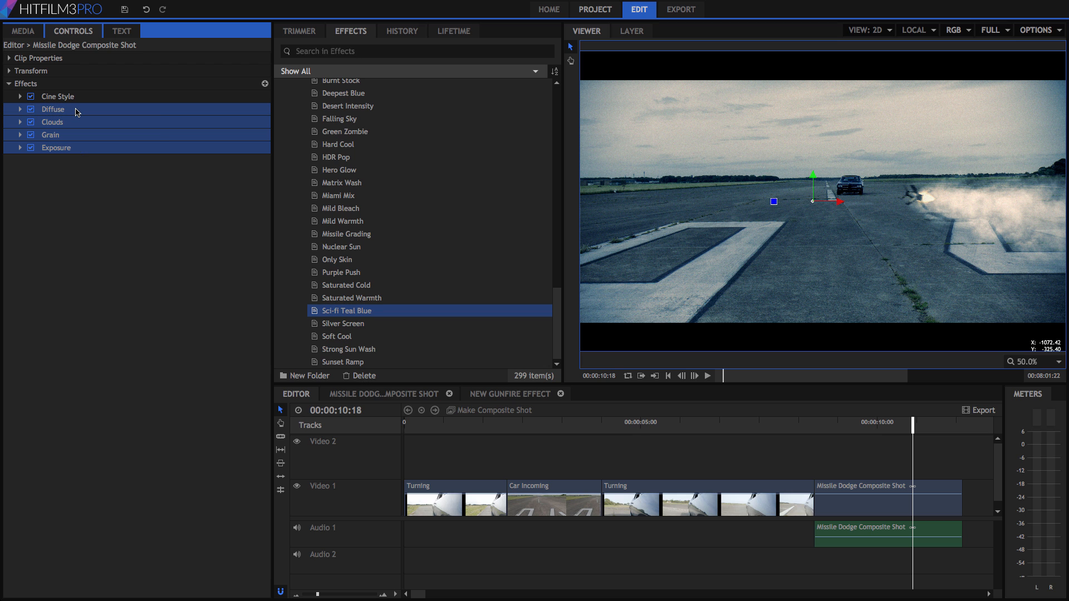
pyautogui.rightClick(77, 111)
pyautogui.click(100, 181)
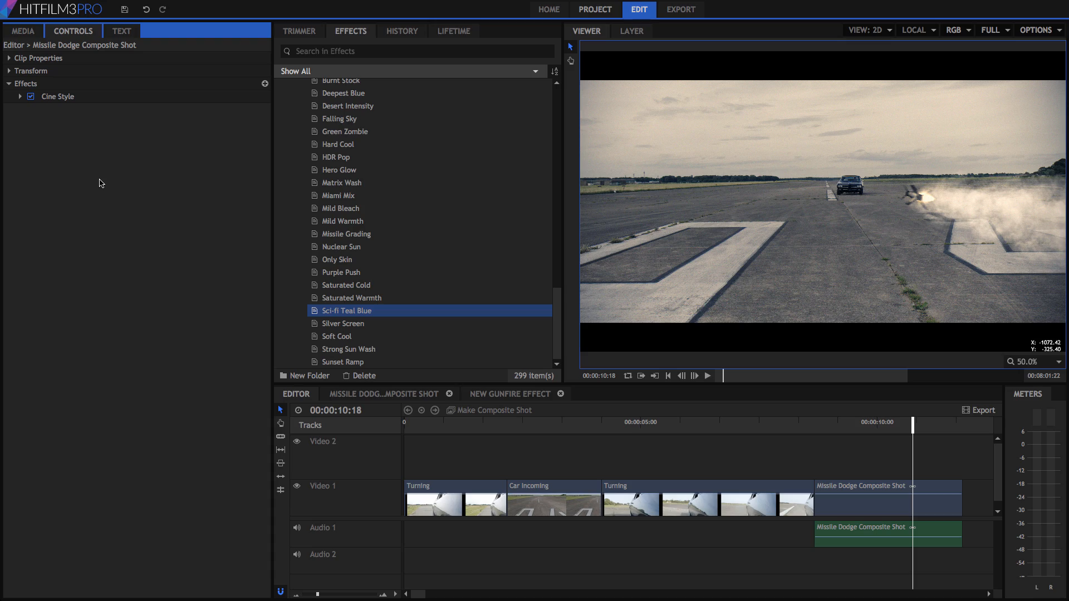